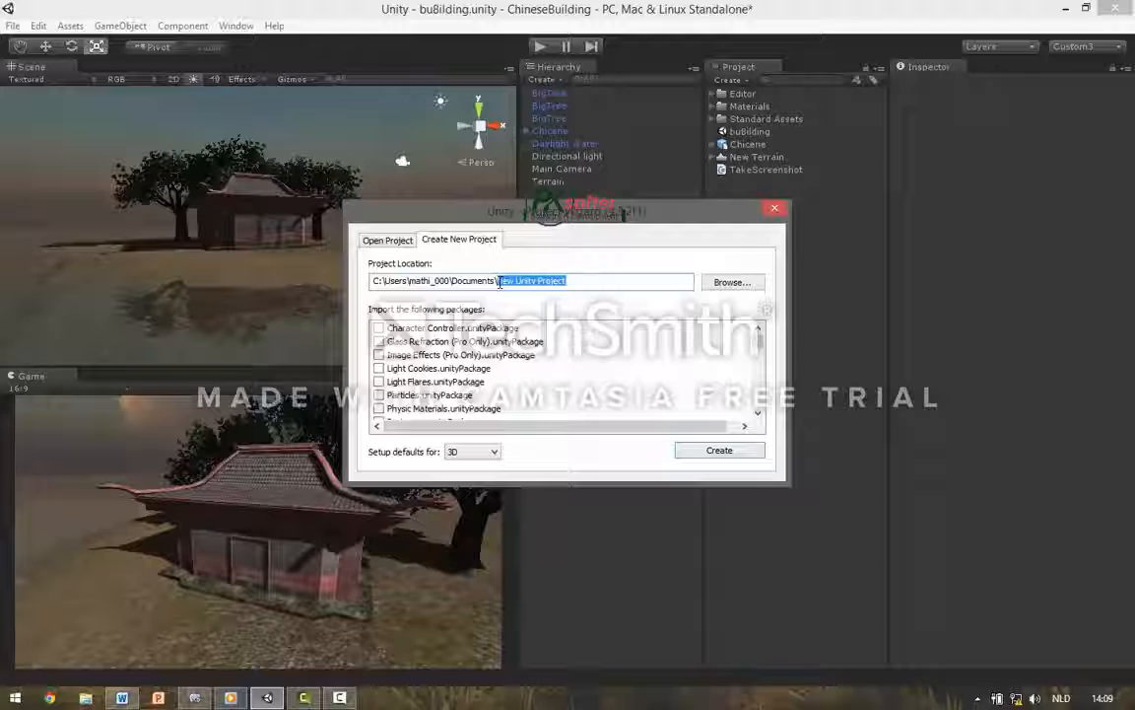
# Name the new project Test in the Documents folder and include the Character Controller, Light Flares and Skyboxes packages.
pyautogui.press('BackSpace')
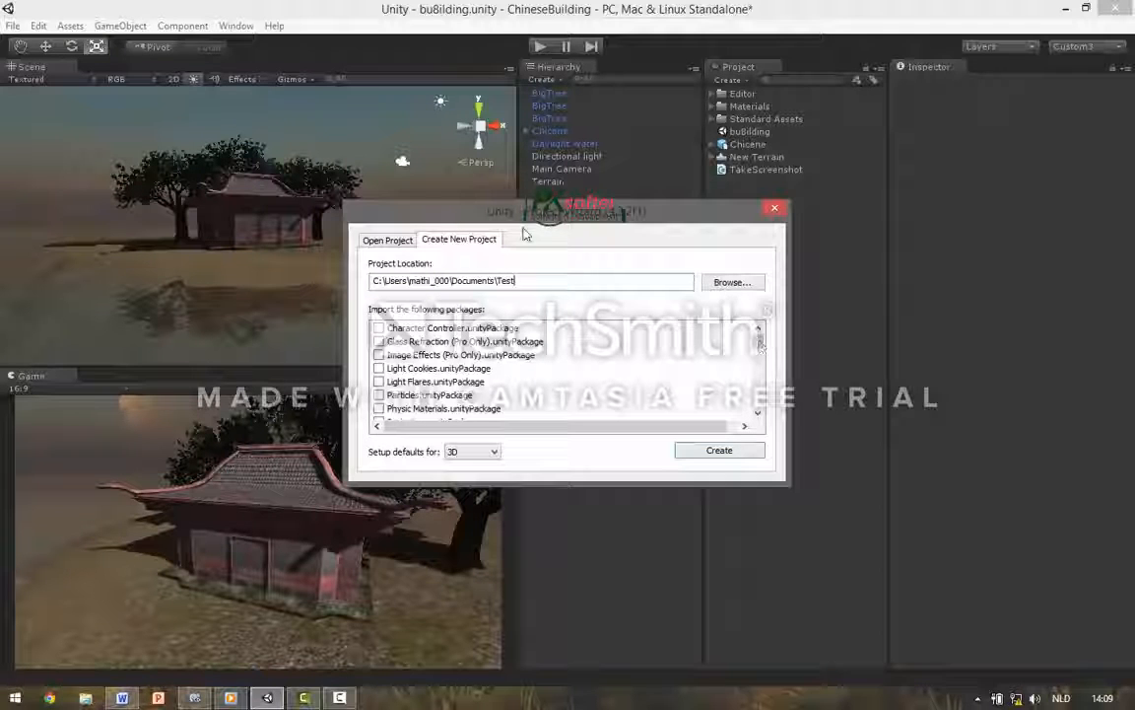
pyautogui.moveTo(528, 231); pyautogui.dragTo(541, 223)
pyautogui.click(393, 321)
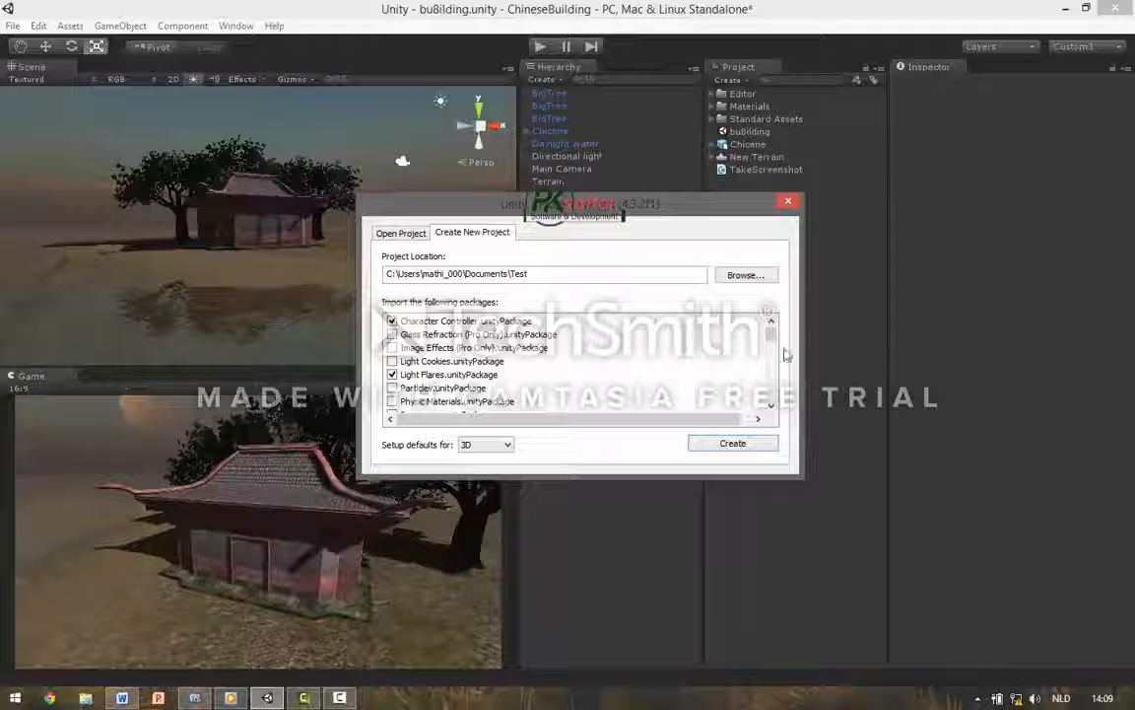
pyautogui.moveTo(772, 337); pyautogui.dragTo(773, 343)
pyautogui.click(392, 389)
pyautogui.scroll(-2, 776, 347)
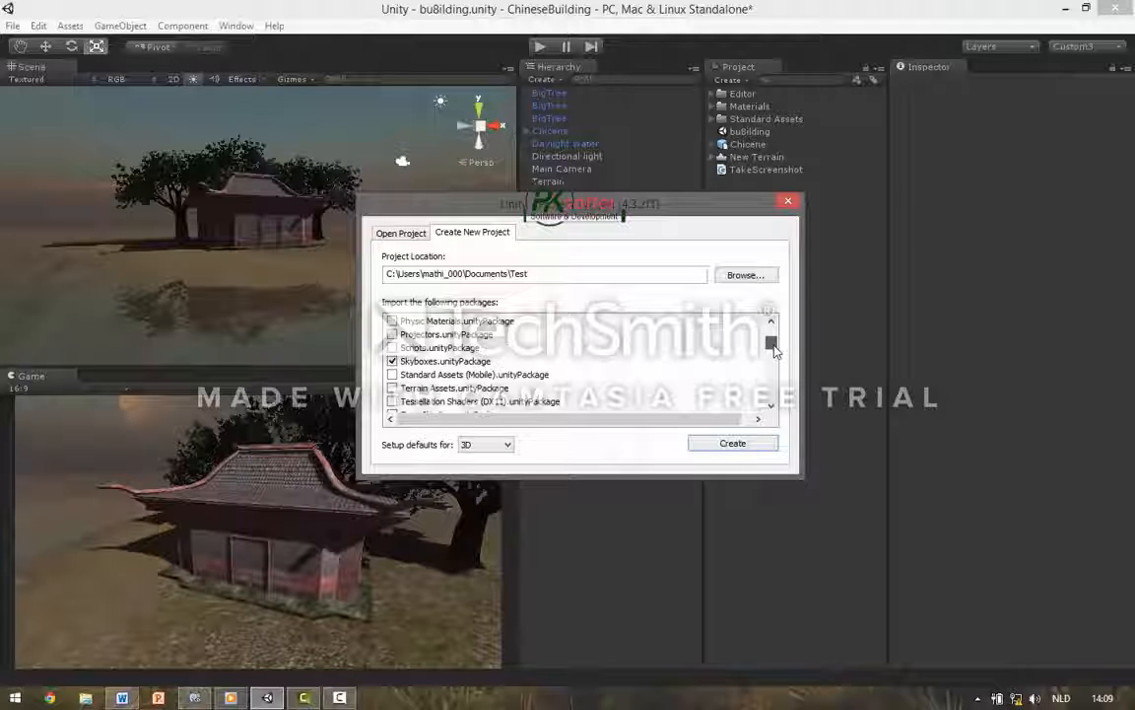
# Include the Terrain Assets and Water (Basic) packages as well, and create the 3D project.
pyautogui.click(392, 375)
pyautogui.scroll(-1, 775, 347)
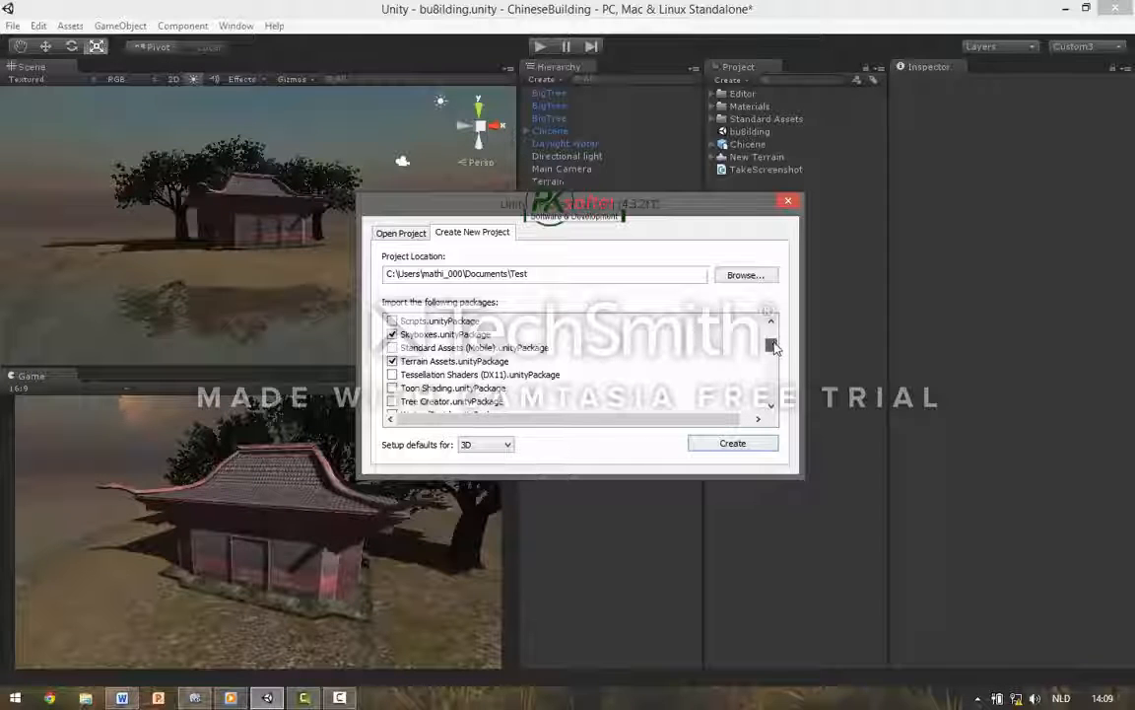
pyautogui.scroll(-3, 774, 350)
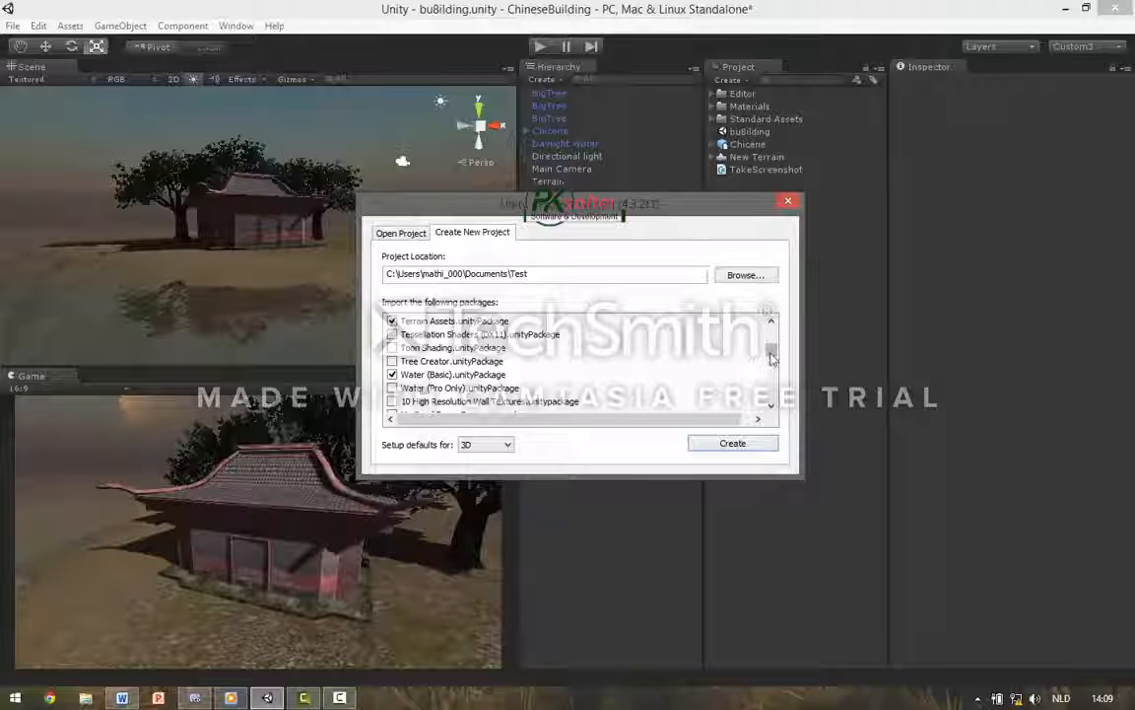
pyautogui.scroll(-3, 772, 359)
pyautogui.moveTo(772, 362)
pyautogui.mouseDown()
pyautogui.moveTo(771, 404)
pyautogui.moveTo(771, 323)
pyautogui.mouseUp()
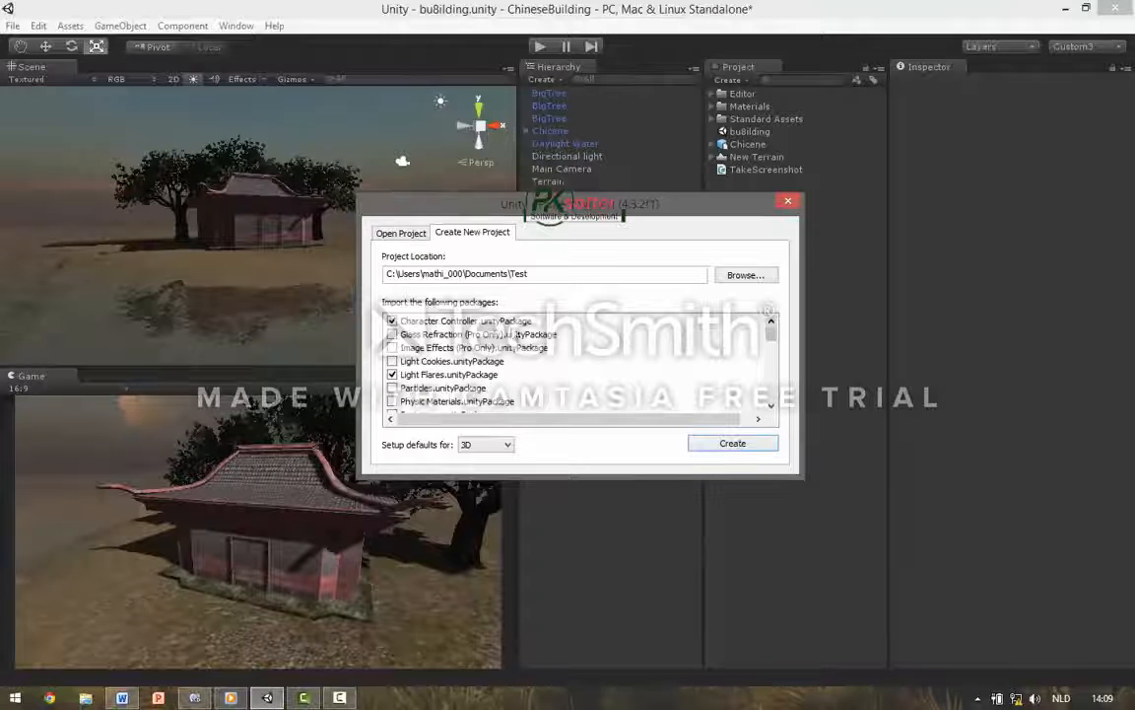
pyautogui.click(729, 445)
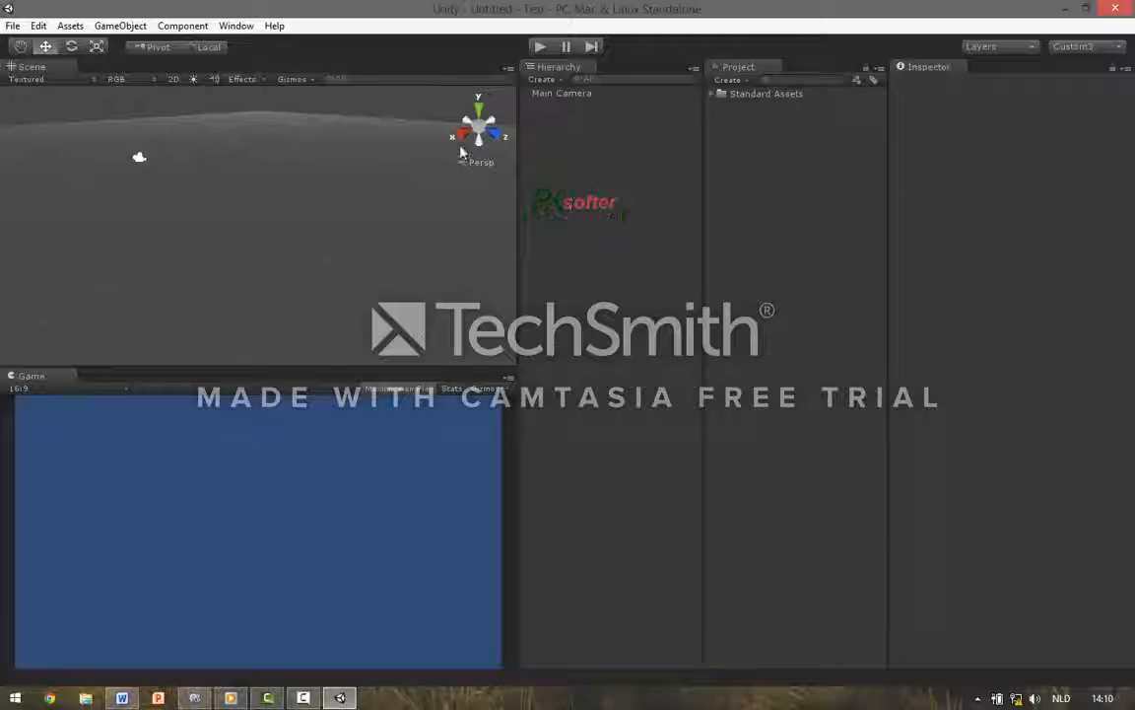
# Add a terrain object to the empty scene.
pyautogui.click(544, 81)
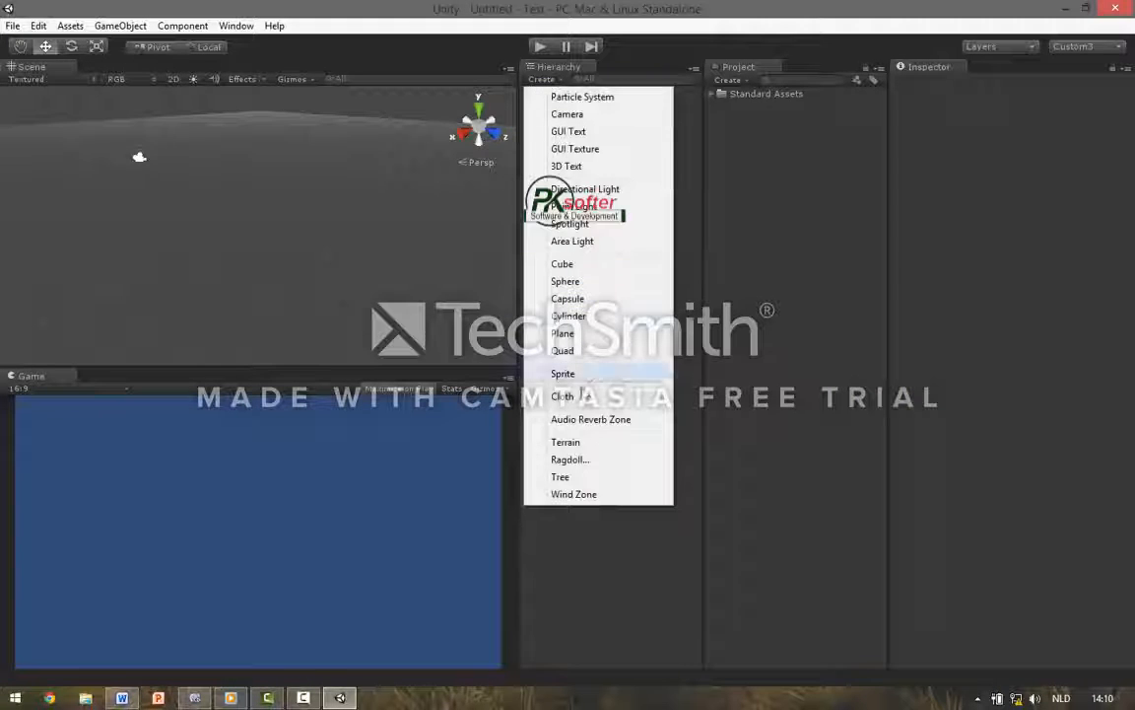
pyautogui.click(580, 441)
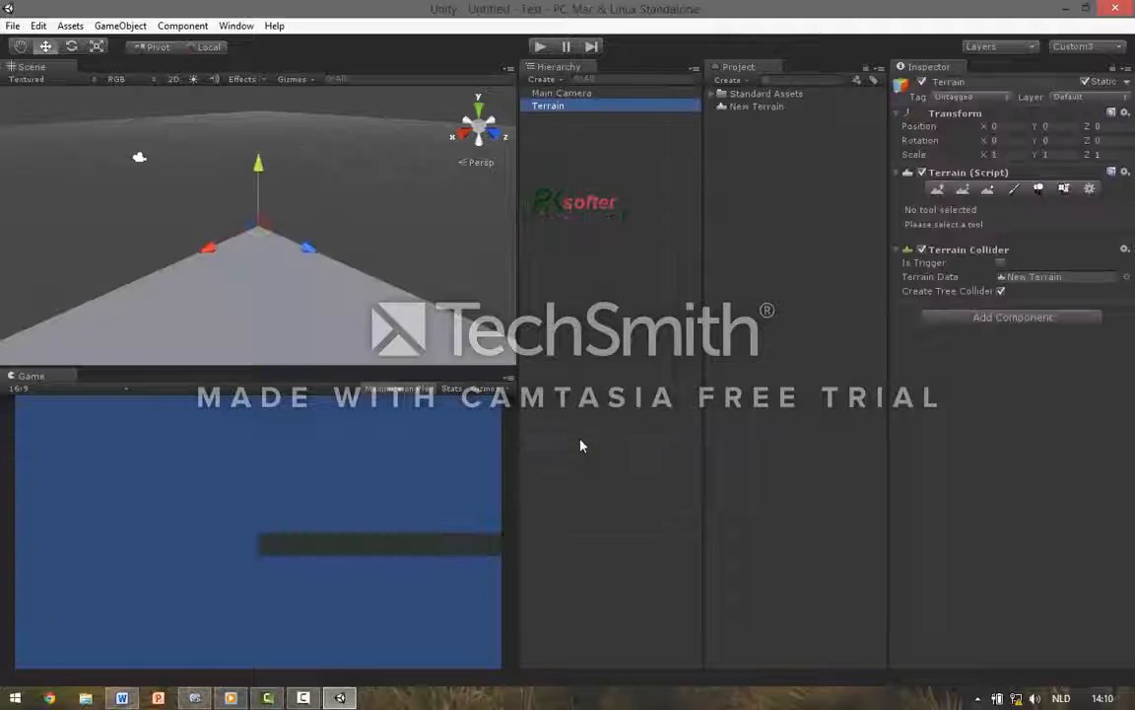
pyautogui.moveTo(198, 171); pyautogui.dragTo(434, 231, button='right')
pyautogui.moveTo(345, 230); pyautogui.dragTo(241, 218, button='right')
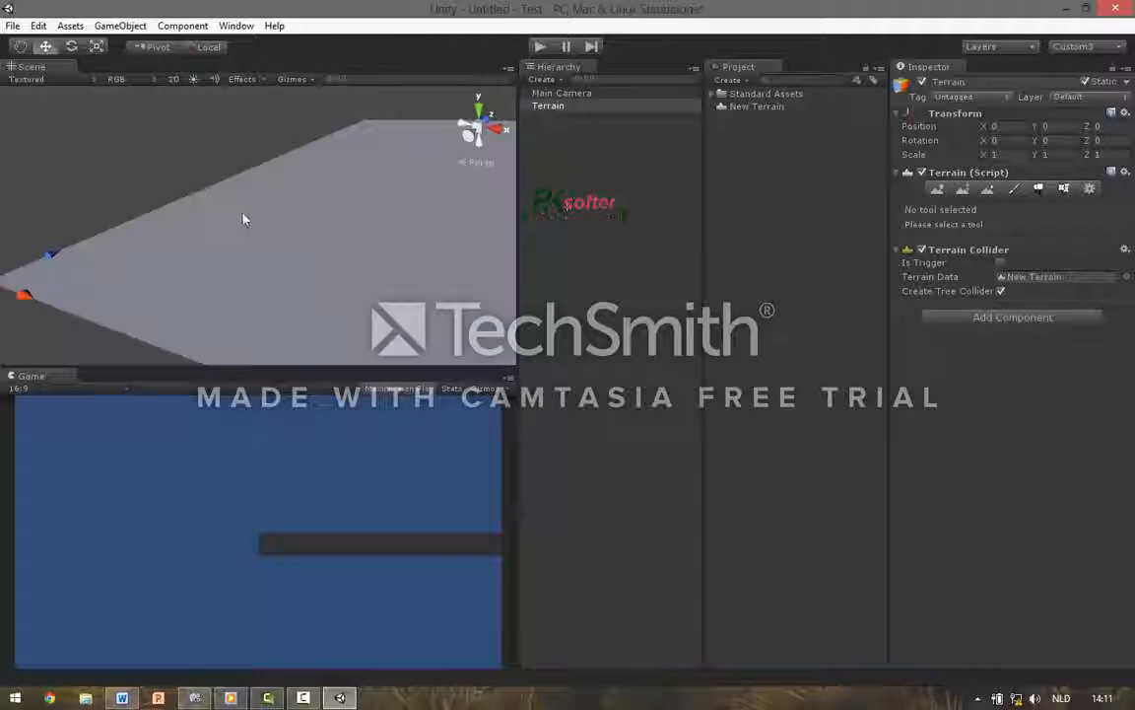
# Add Grass (Hill) as the terrain's first paint texture so that it covers the ground.
pyautogui.click(1019, 192)
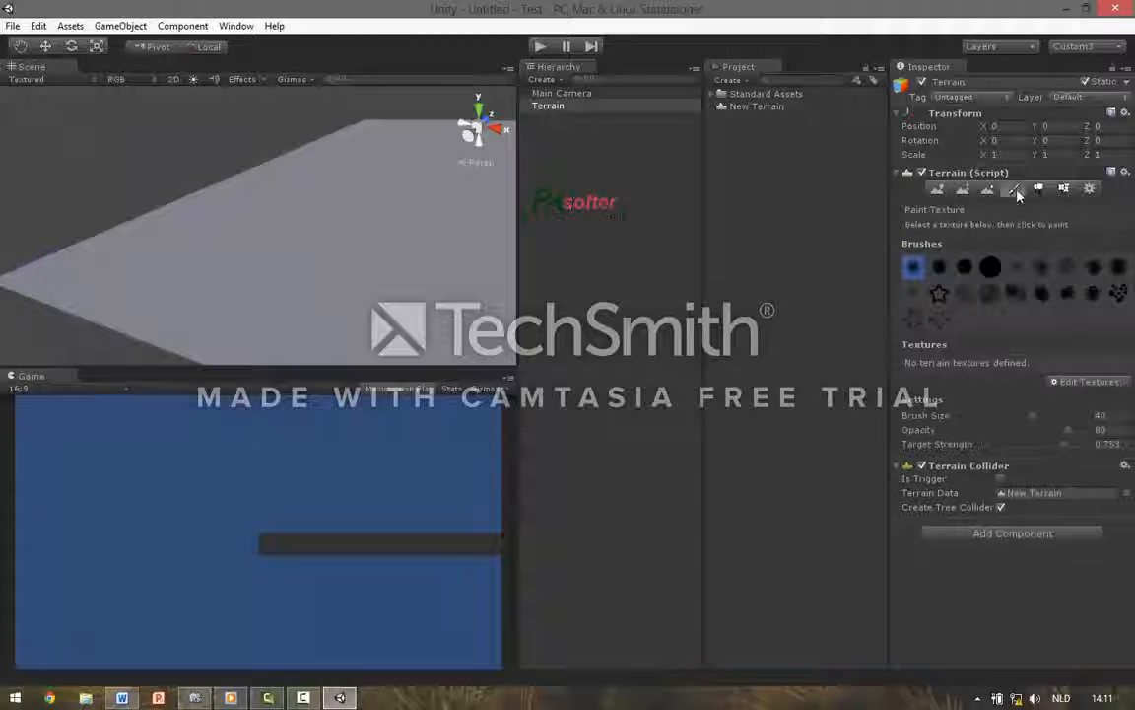
pyautogui.click(1076, 384)
pyautogui.click(1052, 387)
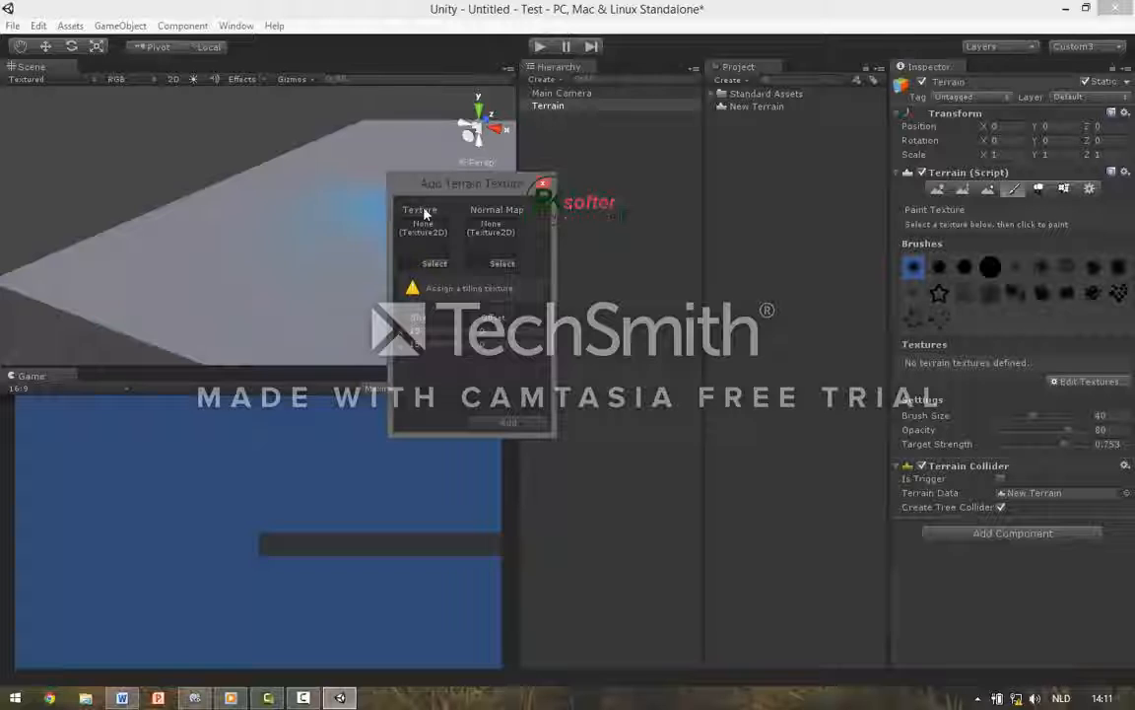
pyautogui.click(434, 264)
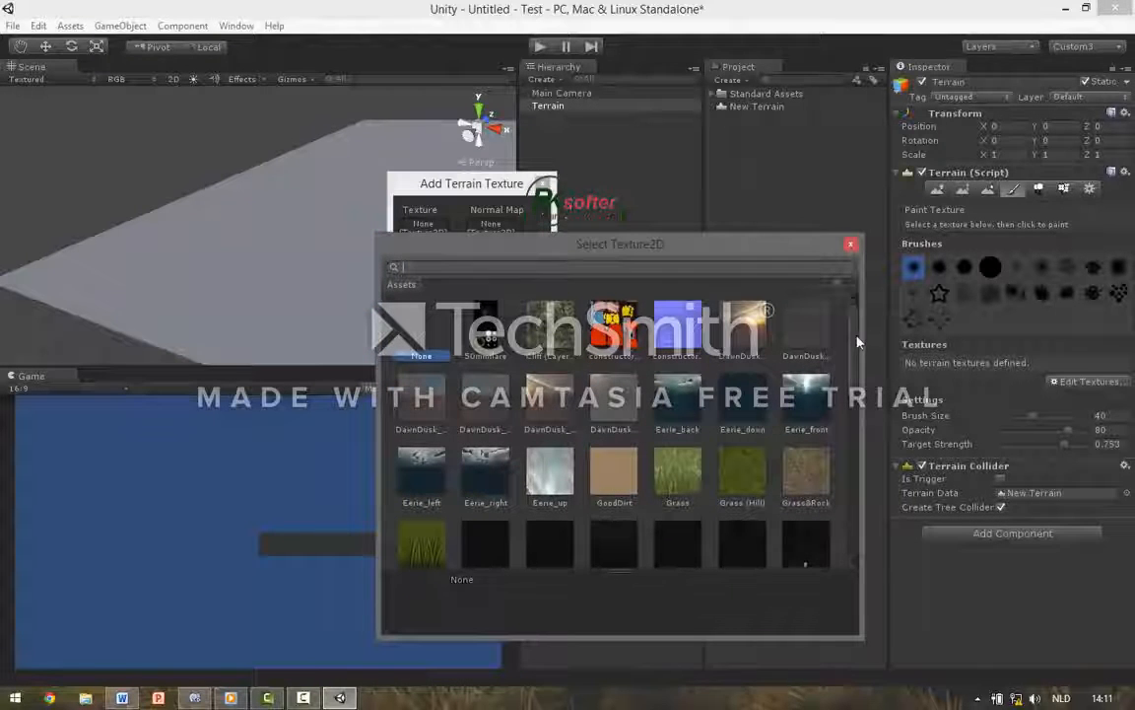
pyautogui.scroll(-2, 770, 308)
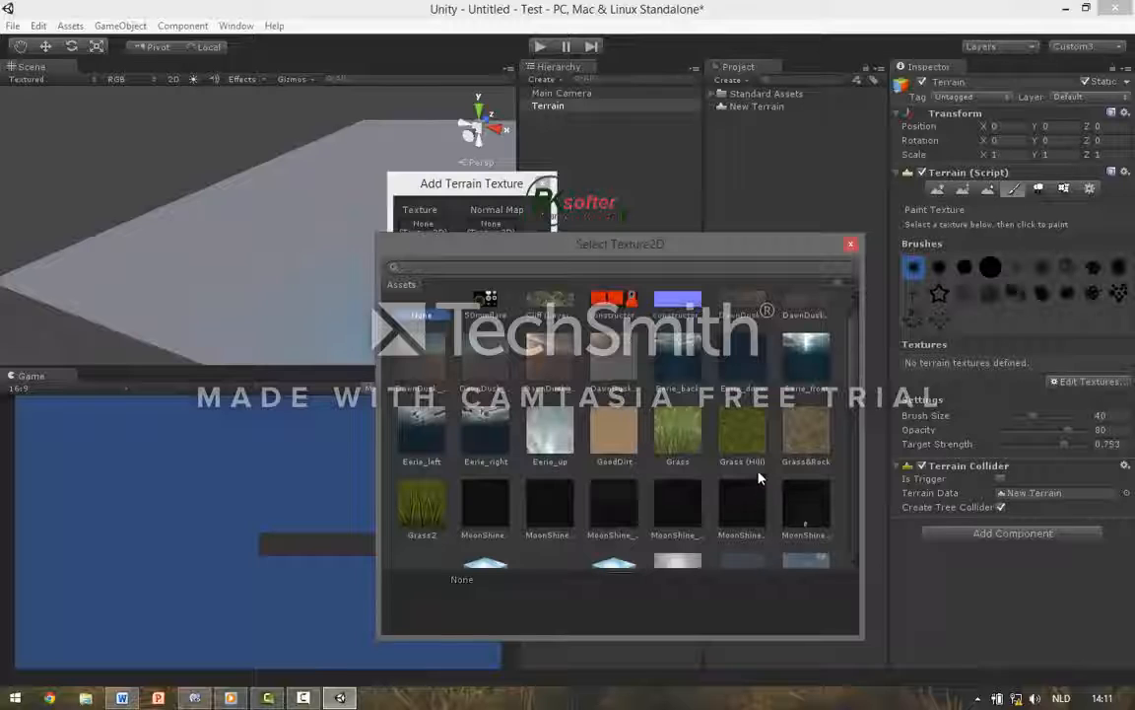
pyautogui.click(745, 435)
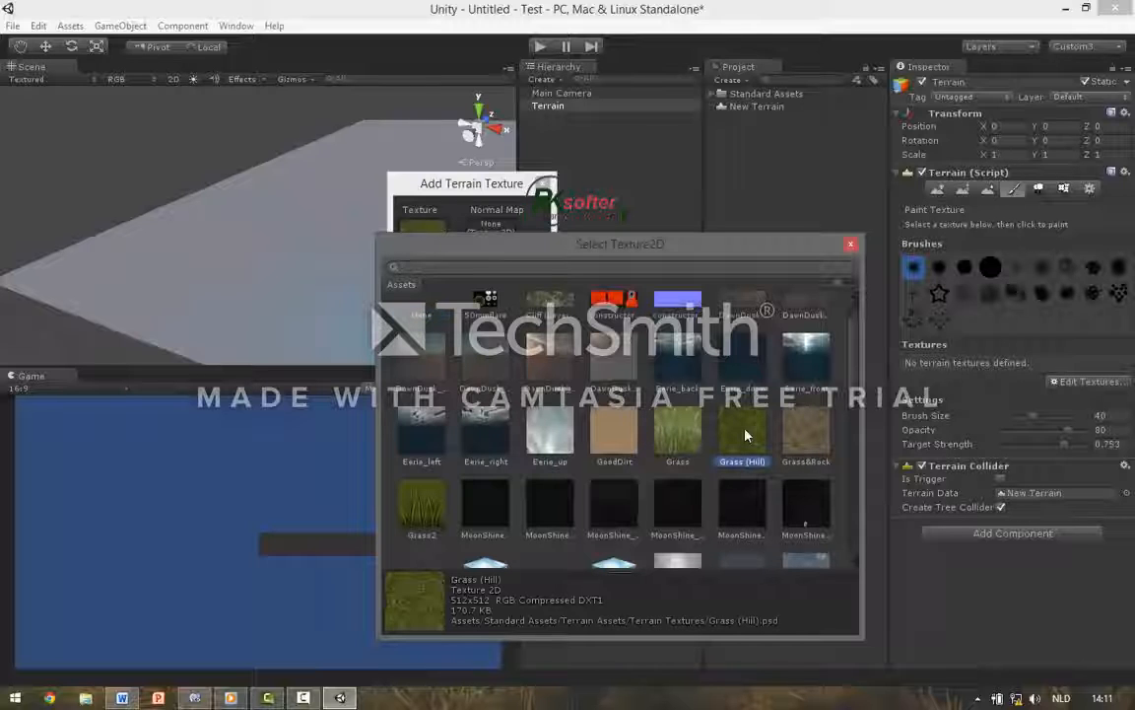
pyautogui.click(850, 244)
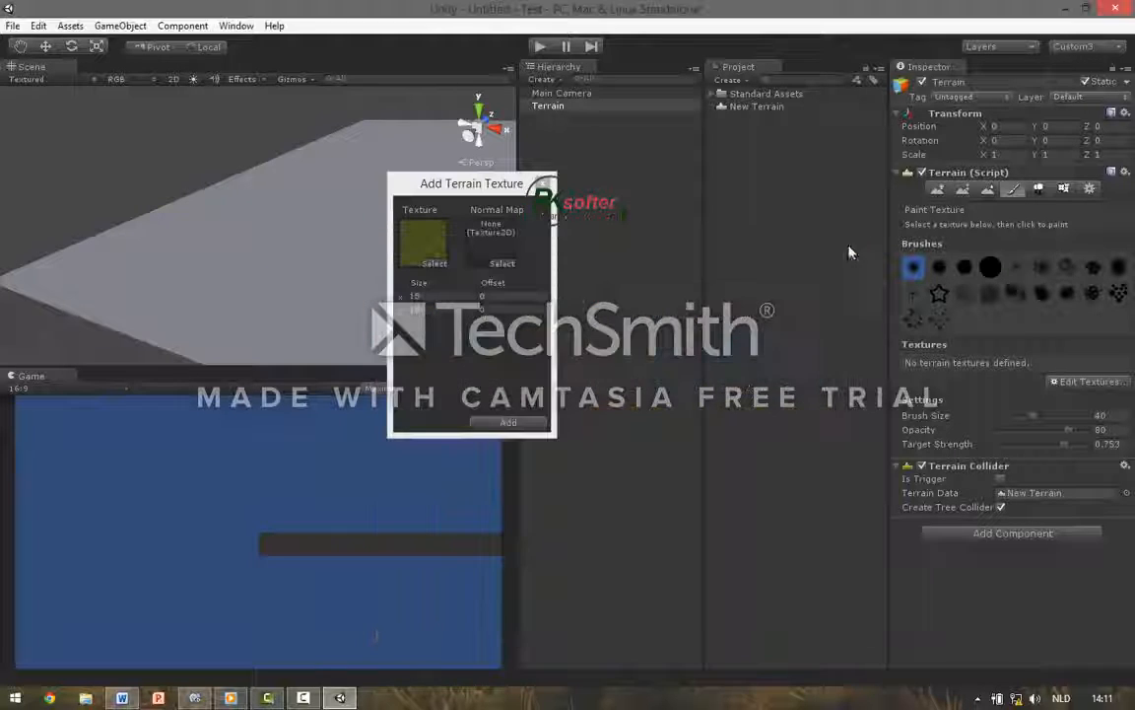
pyautogui.click(506, 424)
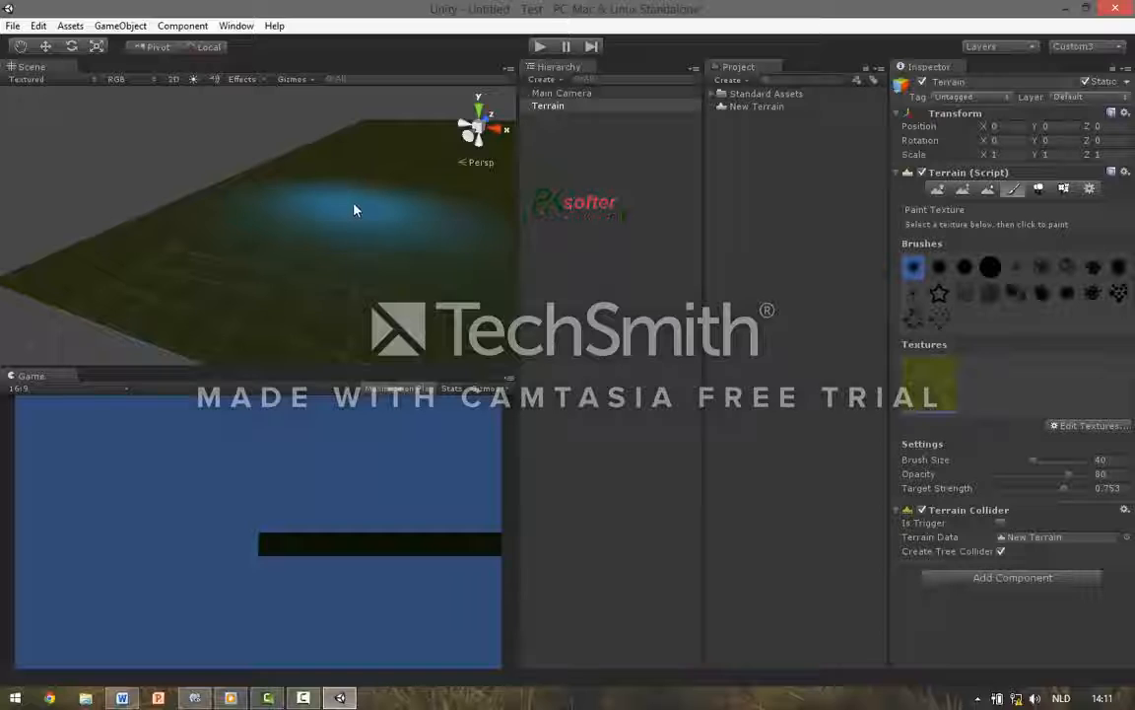
# Add a directional light to the scene to illuminate the terrain.
pyautogui.moveTo(261, 271)
pyautogui.mouseDown(button='right')
pyautogui.moveTo(310, 245)
pyautogui.moveTo(284, 262)
pyautogui.moveTo(281, 248)
pyautogui.moveTo(327, 247)
pyautogui.mouseUp(button='right')
pyautogui.moveTo(258, 279); pyautogui.dragTo(286, 246, button='right')
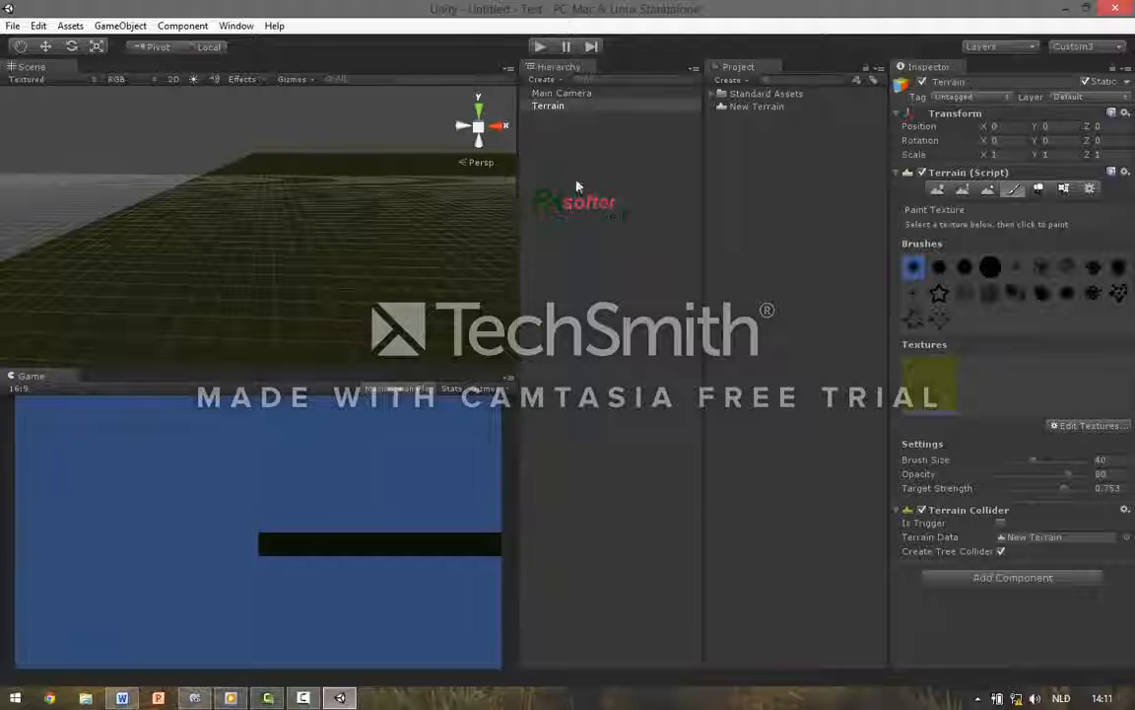
pyautogui.click(550, 80)
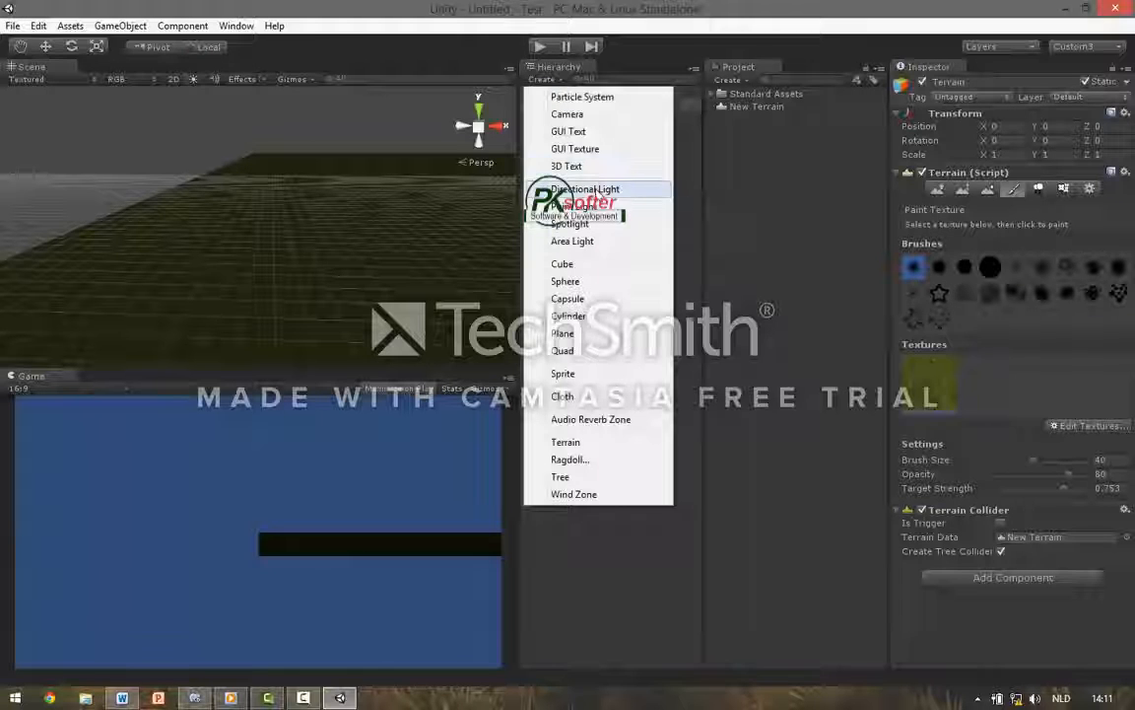
pyautogui.click(581, 190)
pyautogui.moveTo(363, 265); pyautogui.dragTo(123, 250, button='right')
pyautogui.moveTo(235, 246); pyautogui.dragTo(380, 337, button='right')
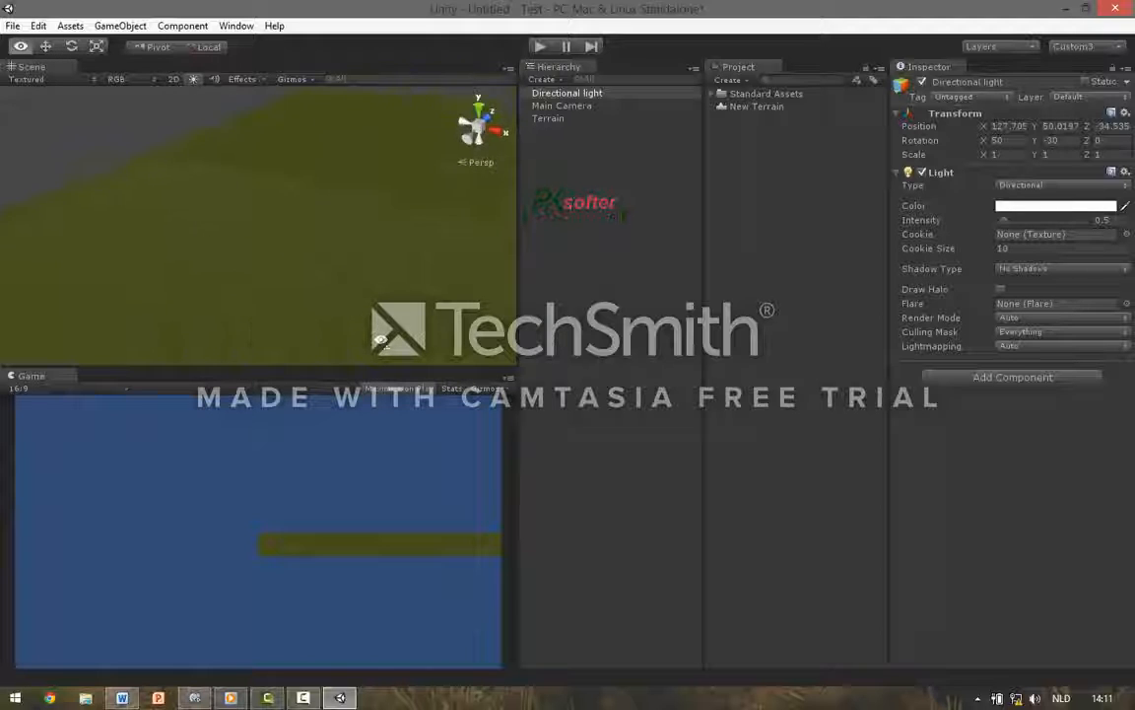
pyautogui.moveTo(310, 266); pyautogui.dragTo(349, 299, button='right')
pyautogui.moveTo(306, 171); pyautogui.dragTo(332, 164, button='right')
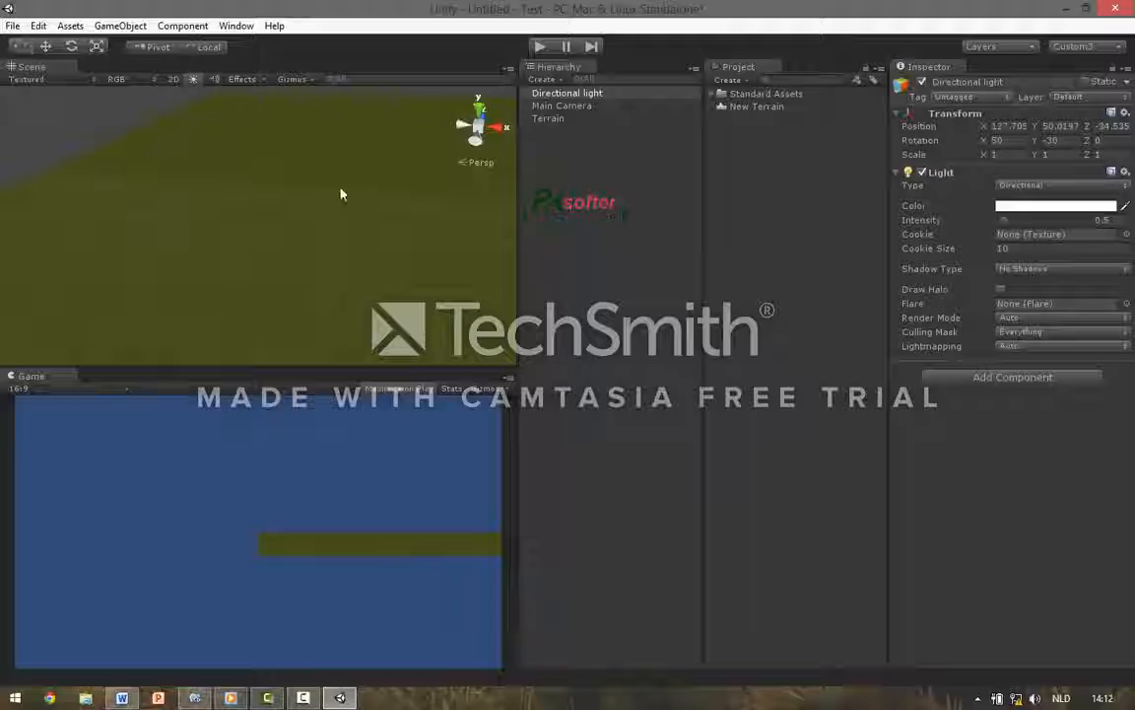
# Raise a rugged ridge across the far part of the terrain with a textured brush of size 66.
pyautogui.click(553, 121)
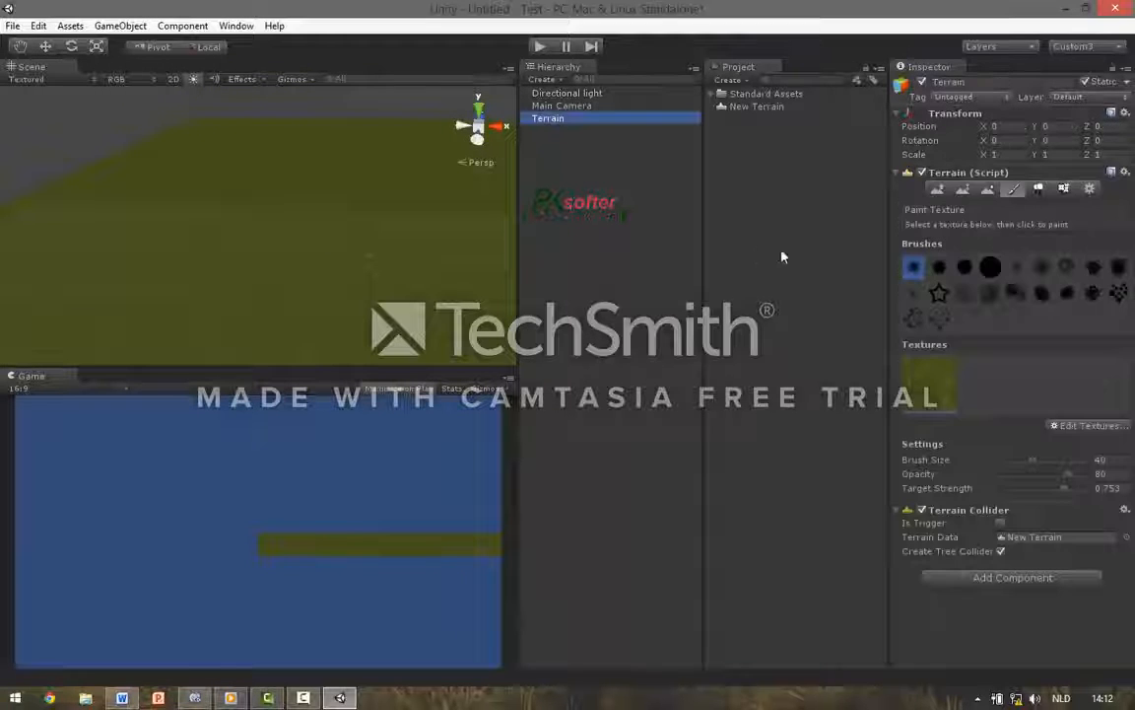
pyautogui.click(938, 190)
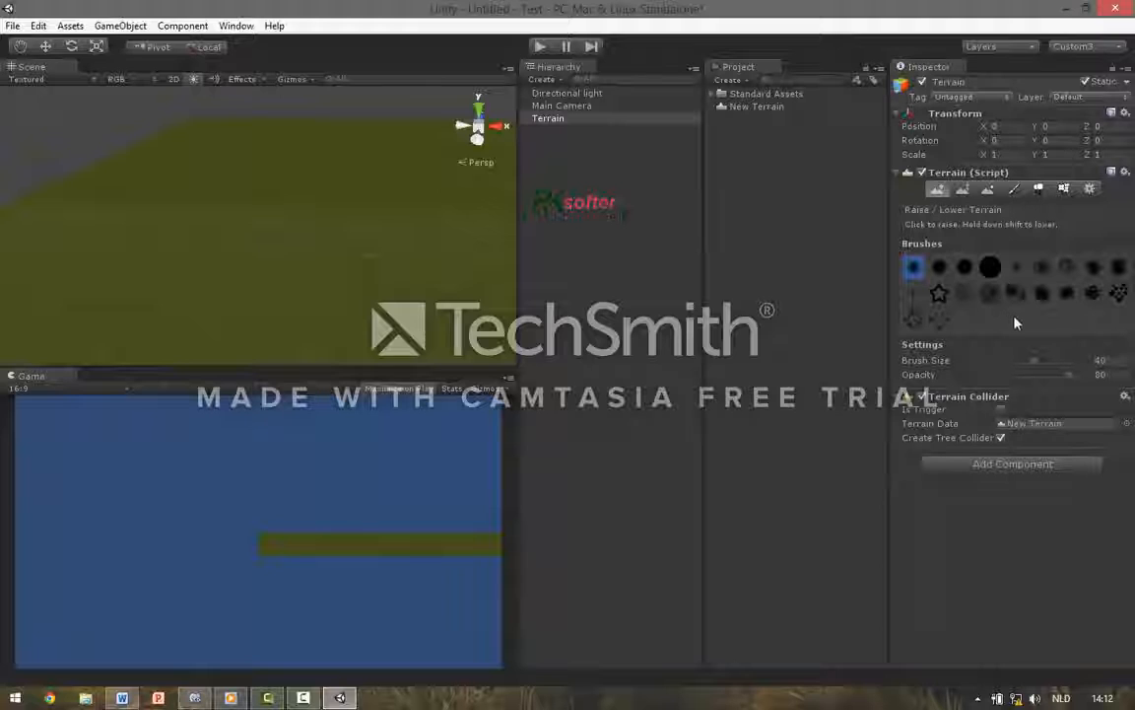
pyautogui.click(964, 294)
pyautogui.moveTo(1028, 357); pyautogui.dragTo(1062, 365)
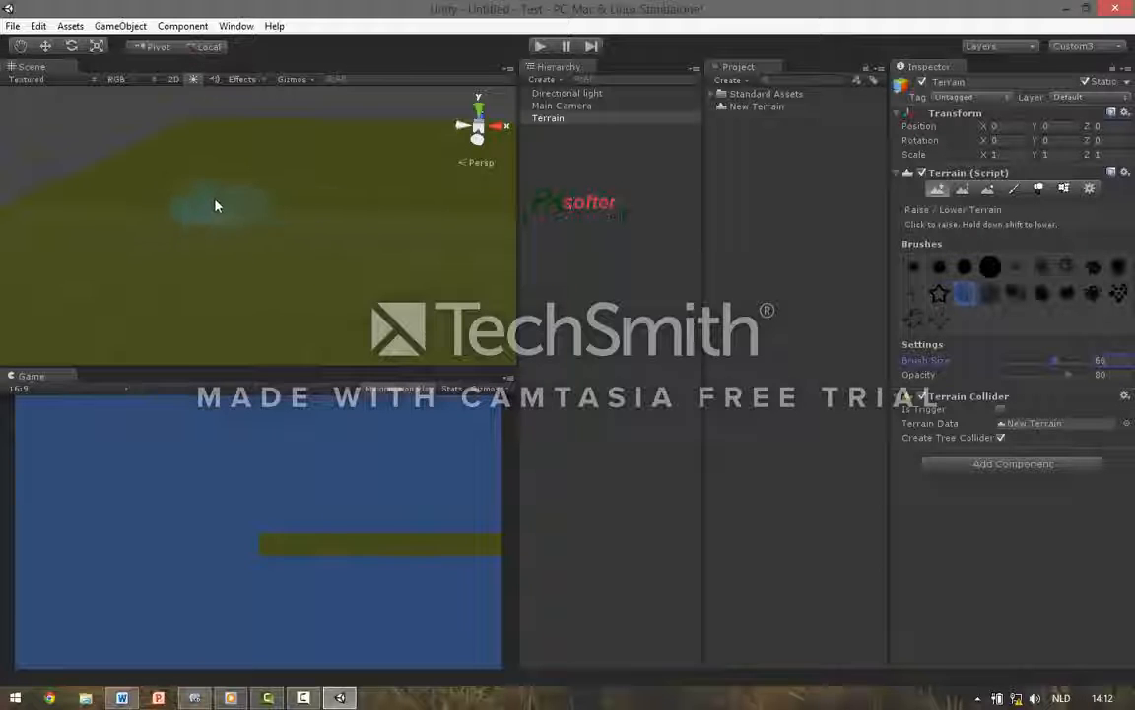
pyautogui.moveTo(164, 192)
pyautogui.mouseDown()
pyautogui.moveTo(336, 181)
pyautogui.moveTo(433, 191)
pyautogui.moveTo(380, 173)
pyautogui.moveTo(217, 169)
pyautogui.mouseUp()
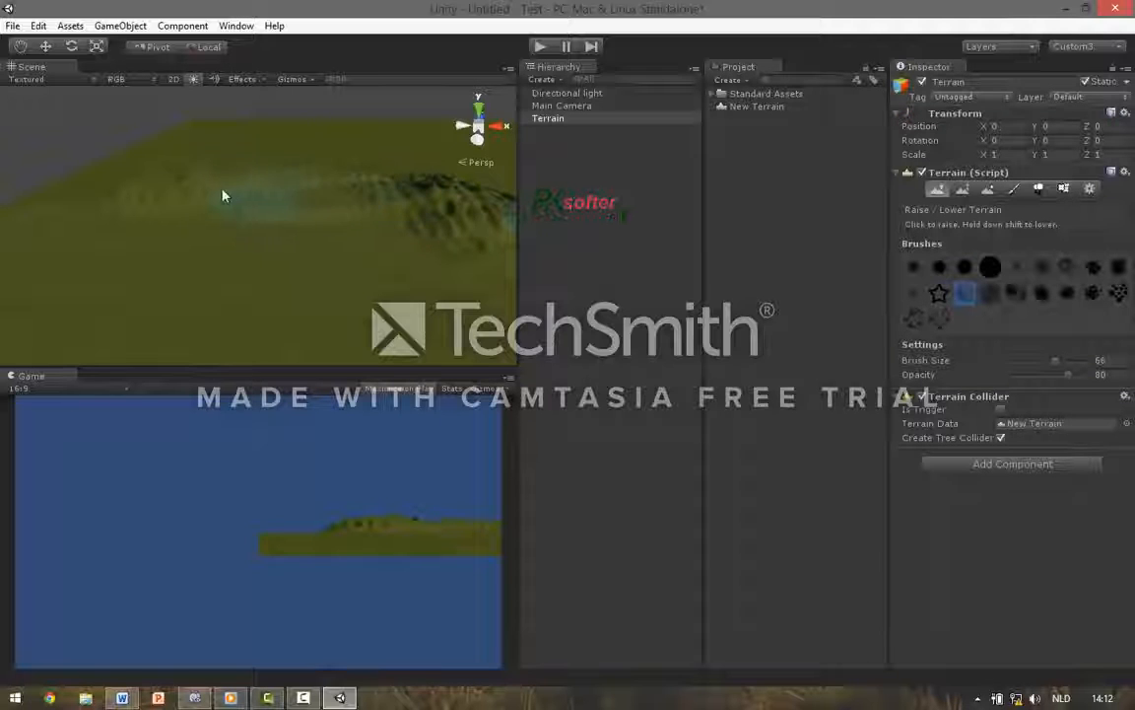
pyautogui.moveTo(197, 164)
pyautogui.mouseDown(button='right')
pyautogui.moveTo(225, 182)
pyautogui.moveTo(207, 192)
pyautogui.mouseUp(button='right')
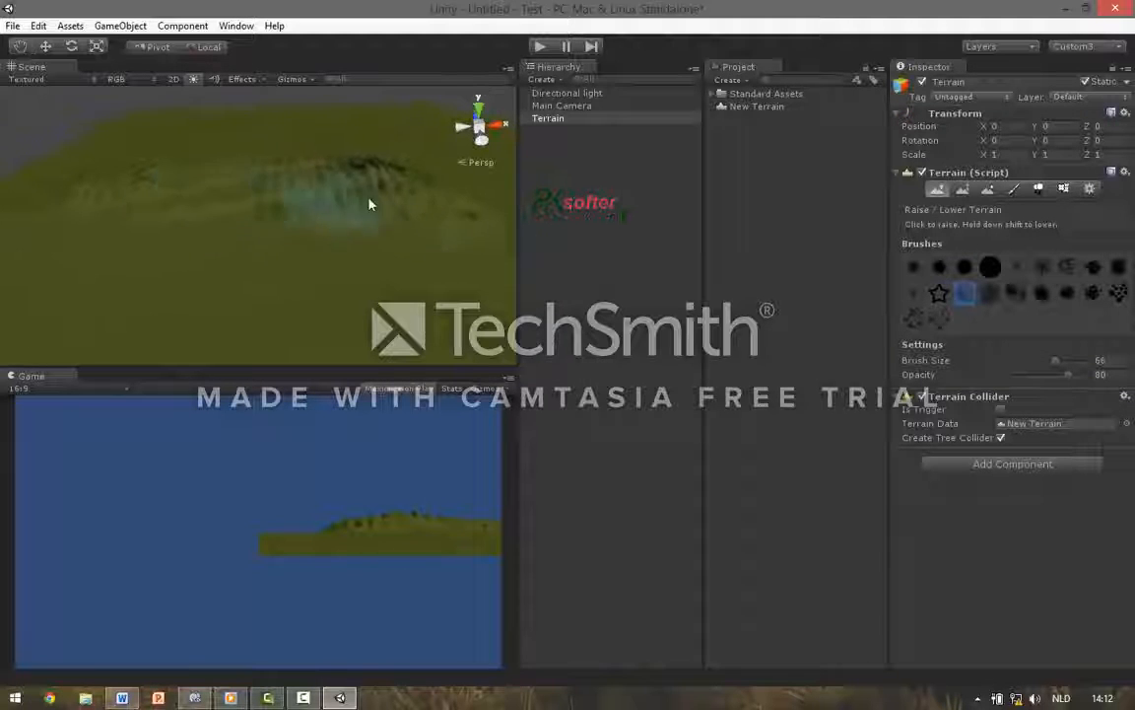
pyautogui.moveTo(369, 190)
pyautogui.mouseDown()
pyautogui.moveTo(71, 179)
pyautogui.moveTo(102, 182)
pyautogui.mouseUp()
pyautogui.moveTo(102, 183)
pyautogui.mouseDown(button='right')
pyautogui.moveTo(195, 154)
pyautogui.moveTo(357, 159)
pyautogui.mouseUp(button='right')
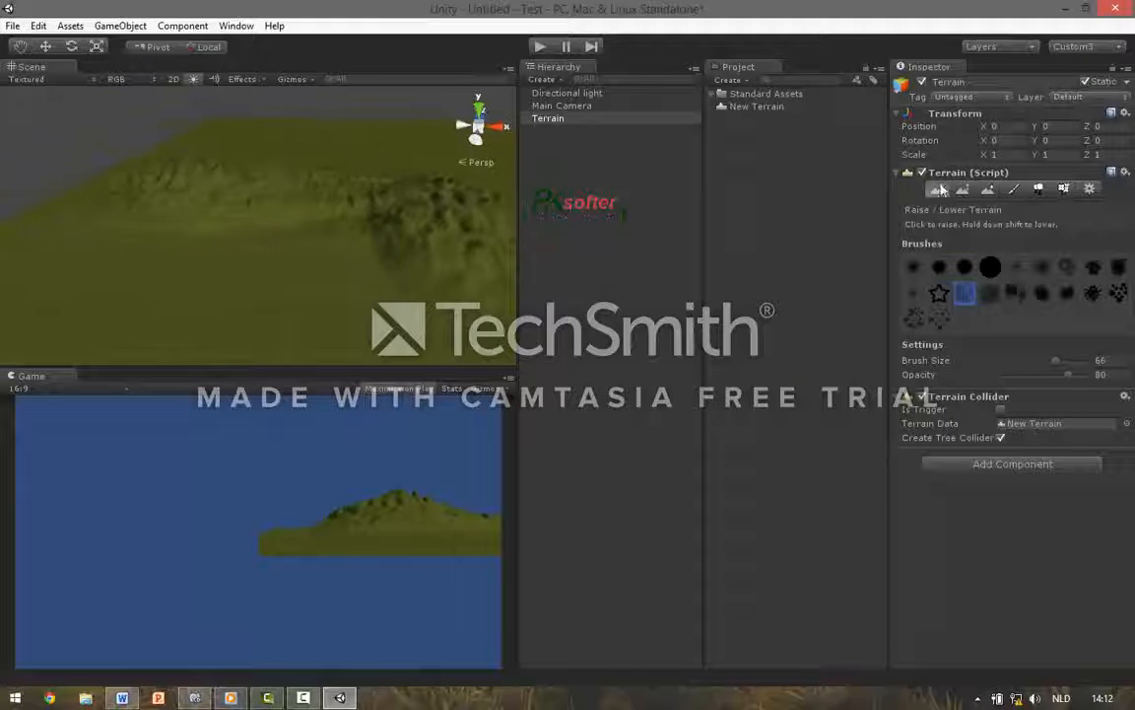
# Build the ridge up into a higher mountain range using a soft round brush and another textured brush.
pyautogui.click(938, 267)
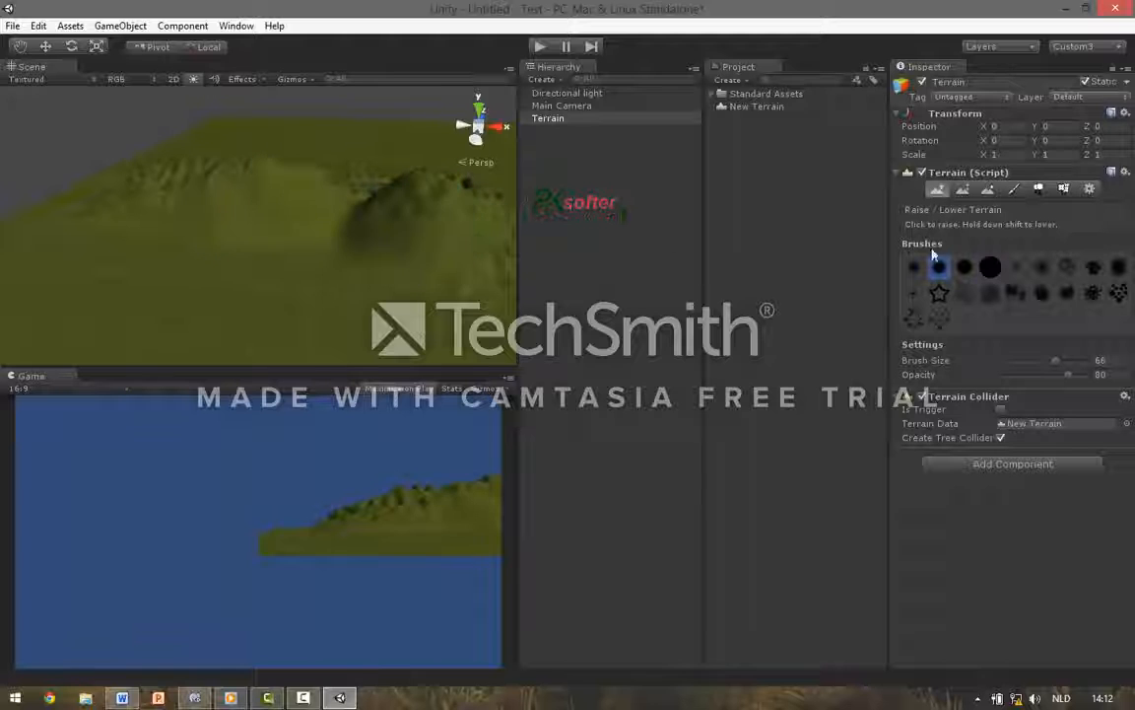
pyautogui.click(993, 294)
pyautogui.moveTo(397, 299)
pyautogui.mouseDown()
pyautogui.moveTo(251, 211)
pyautogui.moveTo(114, 236)
pyautogui.moveTo(387, 173)
pyautogui.moveTo(369, 200)
pyautogui.mouseUp()
pyautogui.moveTo(241, 203)
pyautogui.keyDown('alt'); pyautogui.mouseDown()
pyautogui.moveTo(377, 208)
pyautogui.moveTo(328, 225)
pyautogui.moveTo(394, 234)
pyautogui.moveTo(365, 216)
pyautogui.moveTo(257, 204)
pyautogui.moveTo(135, 208)
pyautogui.moveTo(195, 214)
pyautogui.moveTo(387, 186)
pyautogui.moveTo(203, 187)
pyautogui.moveTo(203, 203)
pyautogui.moveTo(398, 215)
pyautogui.moveTo(378, 259)
pyautogui.moveTo(233, 245)
pyautogui.moveTo(345, 240)
pyautogui.moveTo(93, 261)
pyautogui.moveTo(118, 265)
pyautogui.moveTo(63, 294)
pyautogui.moveTo(208, 225)
pyautogui.moveTo(368, 190)
pyautogui.moveTo(197, 197)
pyautogui.mouseUp(); pyautogui.keyUp('alt')
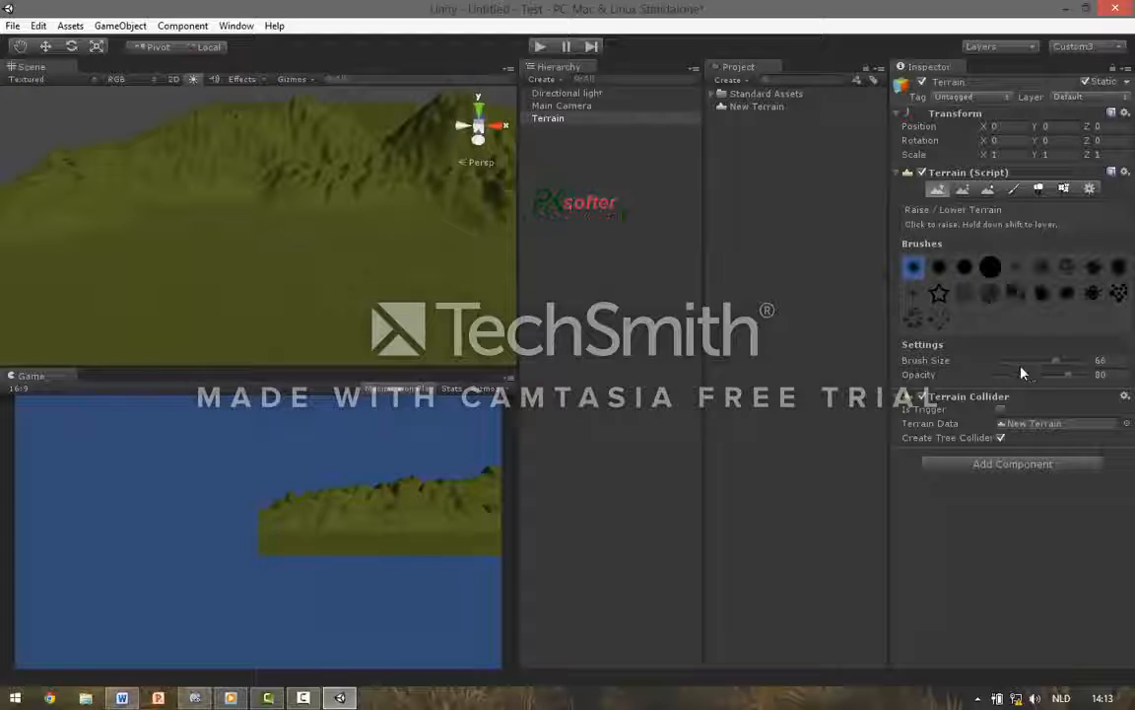
# Raise a broad round plateau in front of the mountains with the solid round brush at size 88 and opacity 19.
pyautogui.moveTo(1024, 362)
pyautogui.mouseDown()
pyautogui.moveTo(1066, 363)
pyautogui.moveTo(1031, 382)
pyautogui.mouseUp()
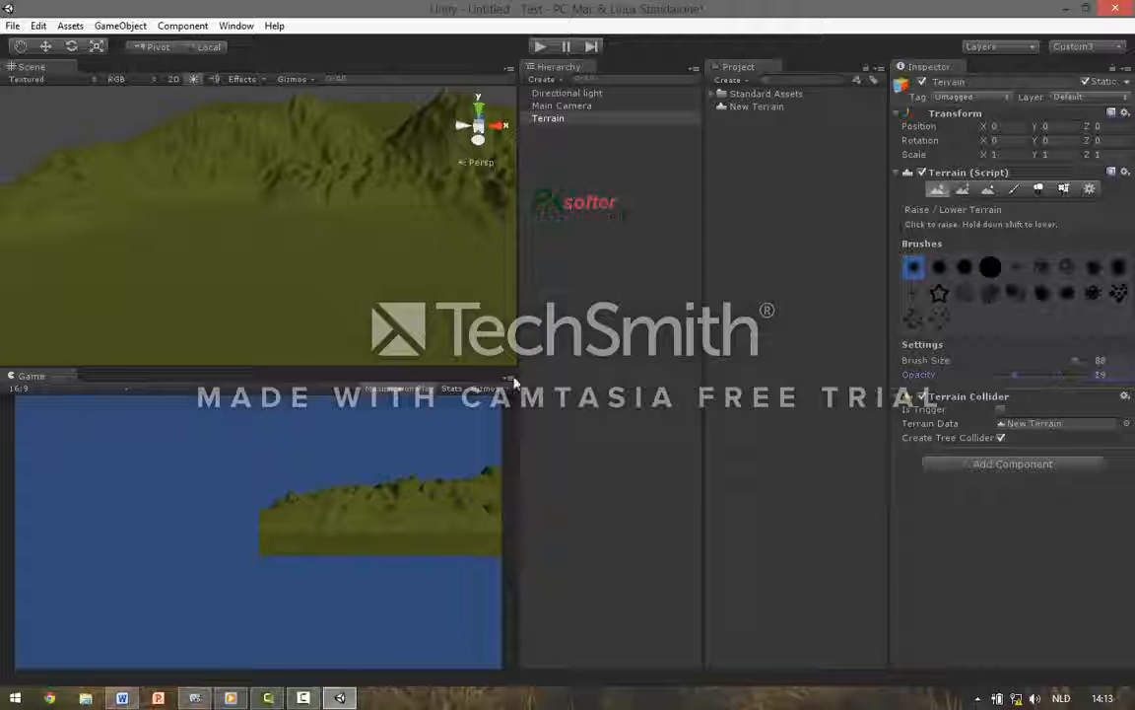
pyautogui.click(989, 267)
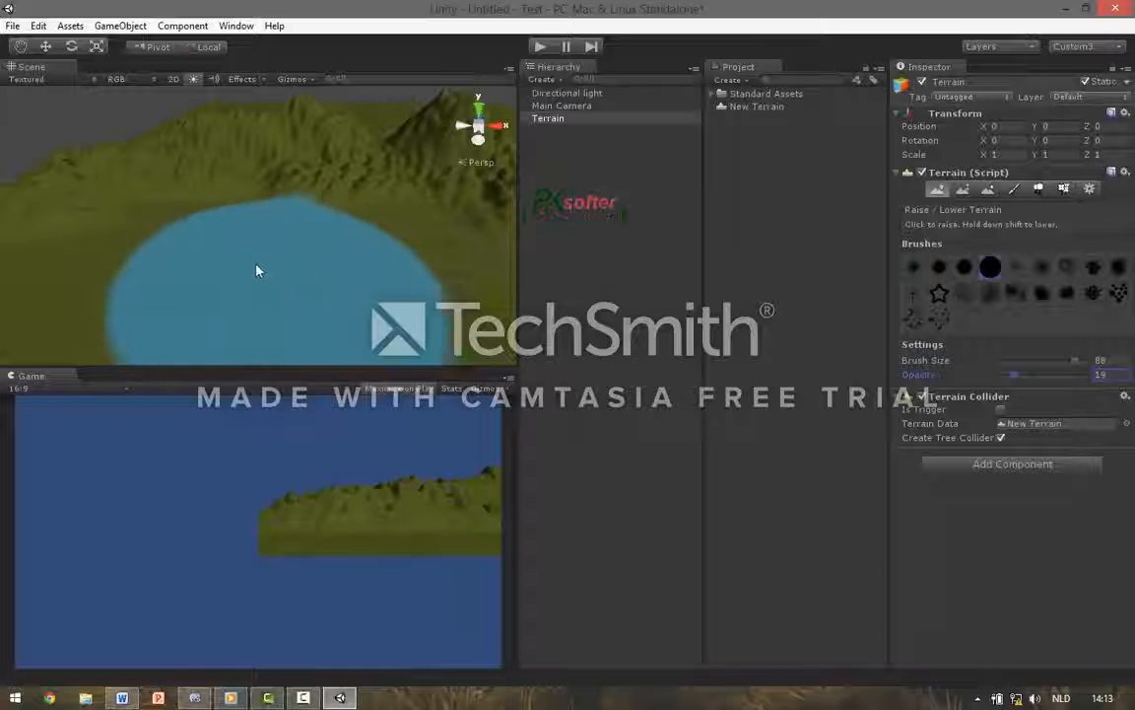
pyautogui.click(277, 263)
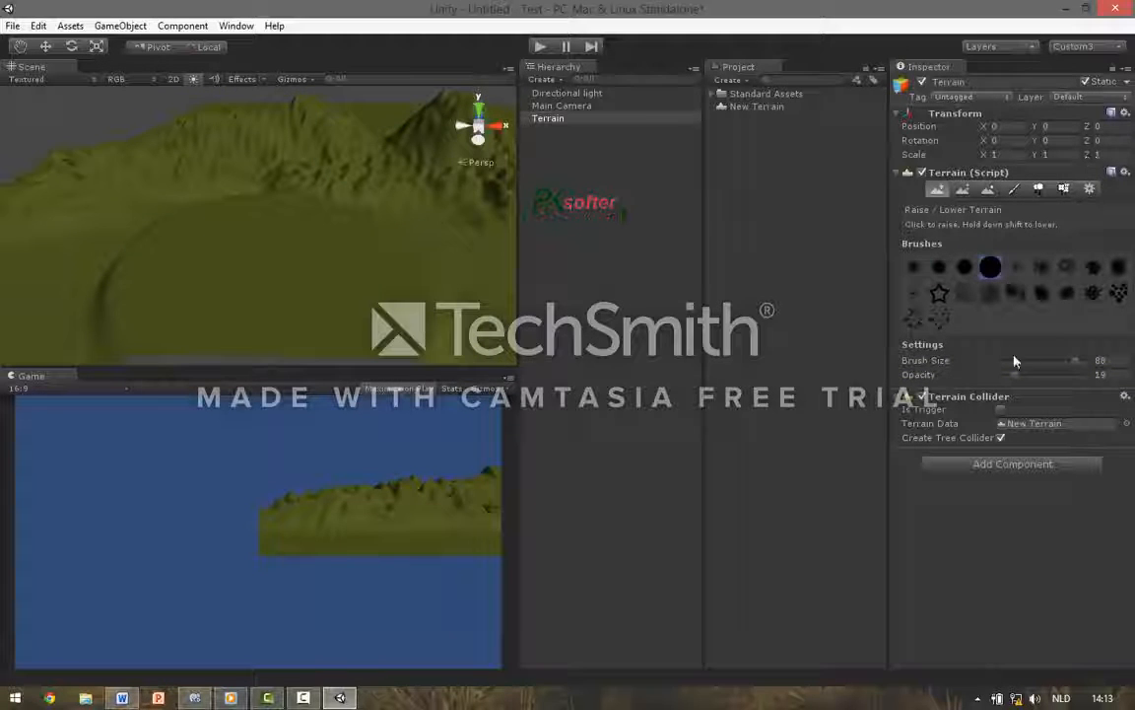
# Set the brush size to 42 and lower a round crater in the middle of the plateau.
pyautogui.moveTo(1060, 365); pyautogui.dragTo(1037, 363)
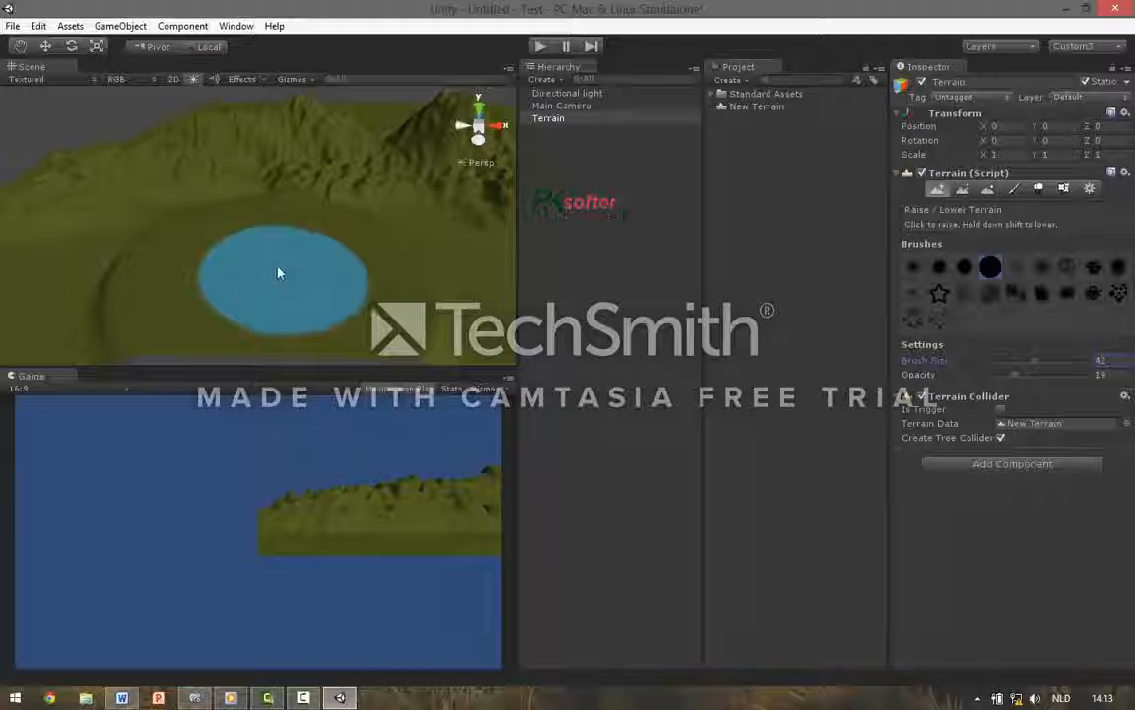
pyautogui.keyDown('shift'); pyautogui.moveTo(279, 271); pyautogui.dragTo(275, 282); pyautogui.keyUp('shift')
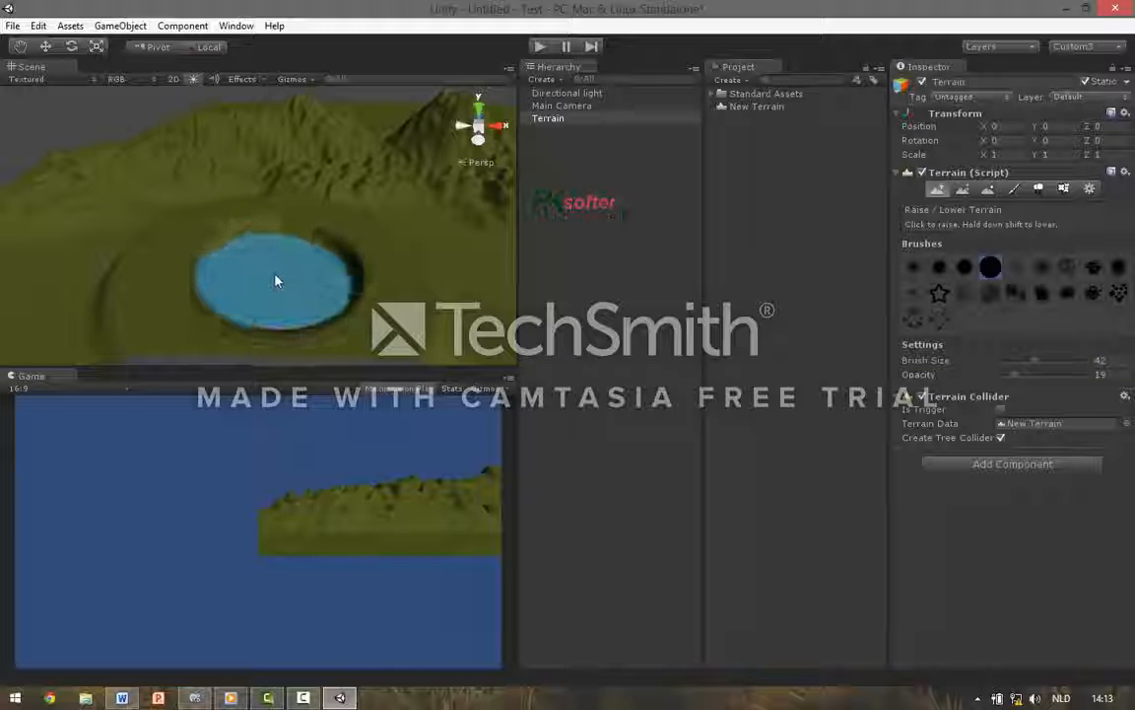
pyautogui.keyDown('alt'); pyautogui.moveTo(300, 195); pyautogui.dragTo(283, 215); pyautogui.keyUp('alt')
pyautogui.moveTo(283, 215)
pyautogui.mouseDown(button='right')
pyautogui.moveTo(387, 246)
pyautogui.moveTo(273, 218)
pyautogui.mouseUp(button='right')
pyautogui.press('w')
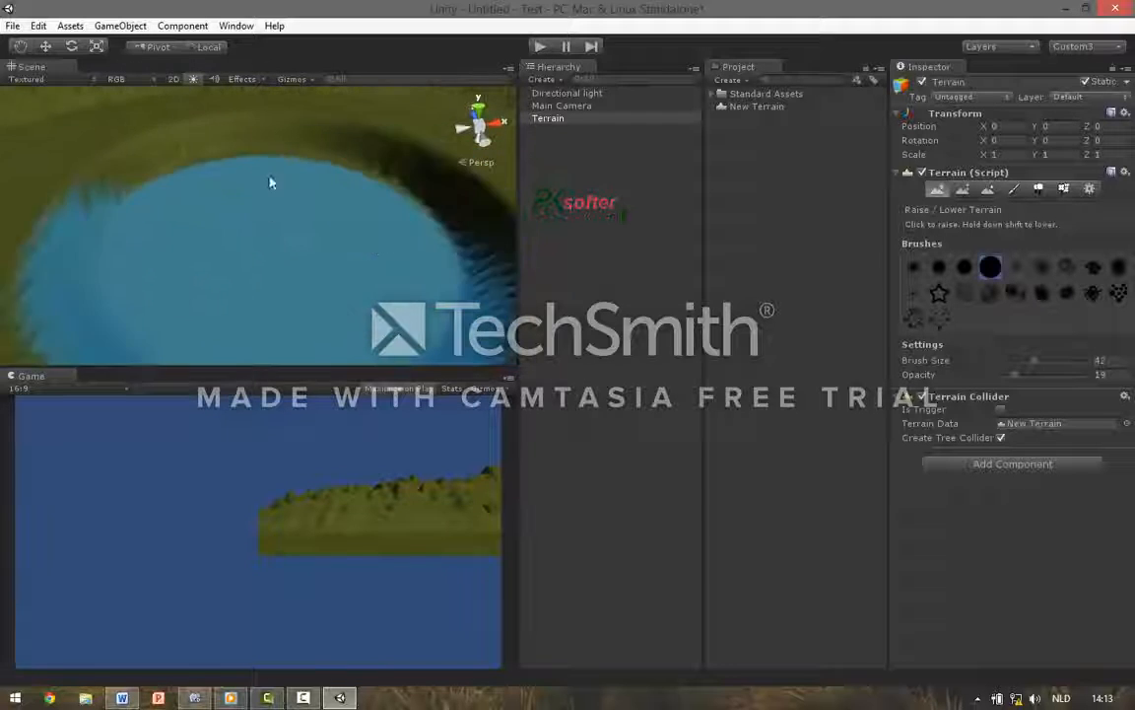
# Place the Daylight Simple Water prefab from the Water (Basic) standard assets in the middle of the crater.
pyautogui.click(721, 93)
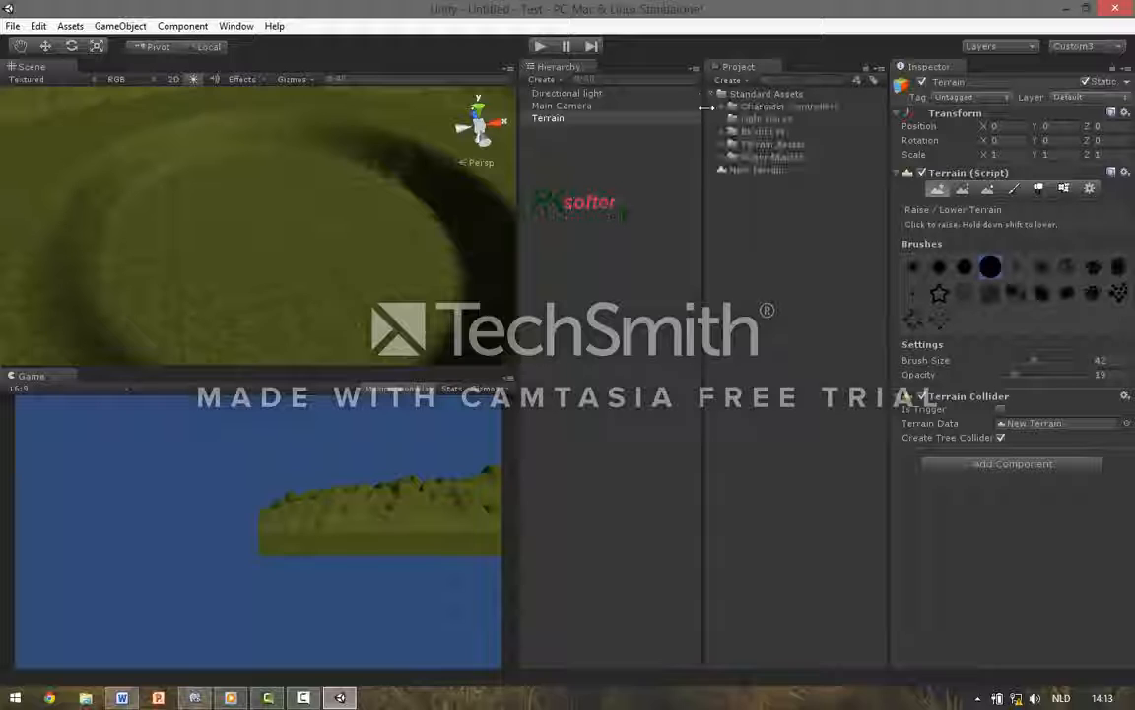
pyautogui.click(724, 157)
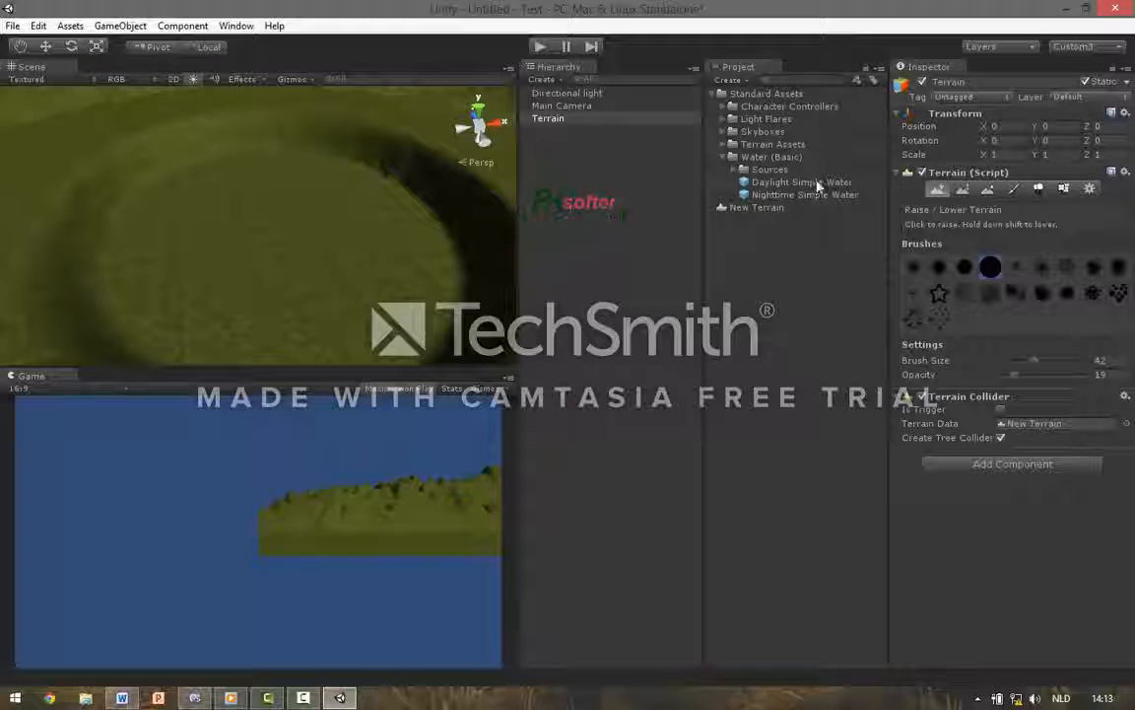
pyautogui.moveTo(816, 184); pyautogui.dragTo(276, 242)
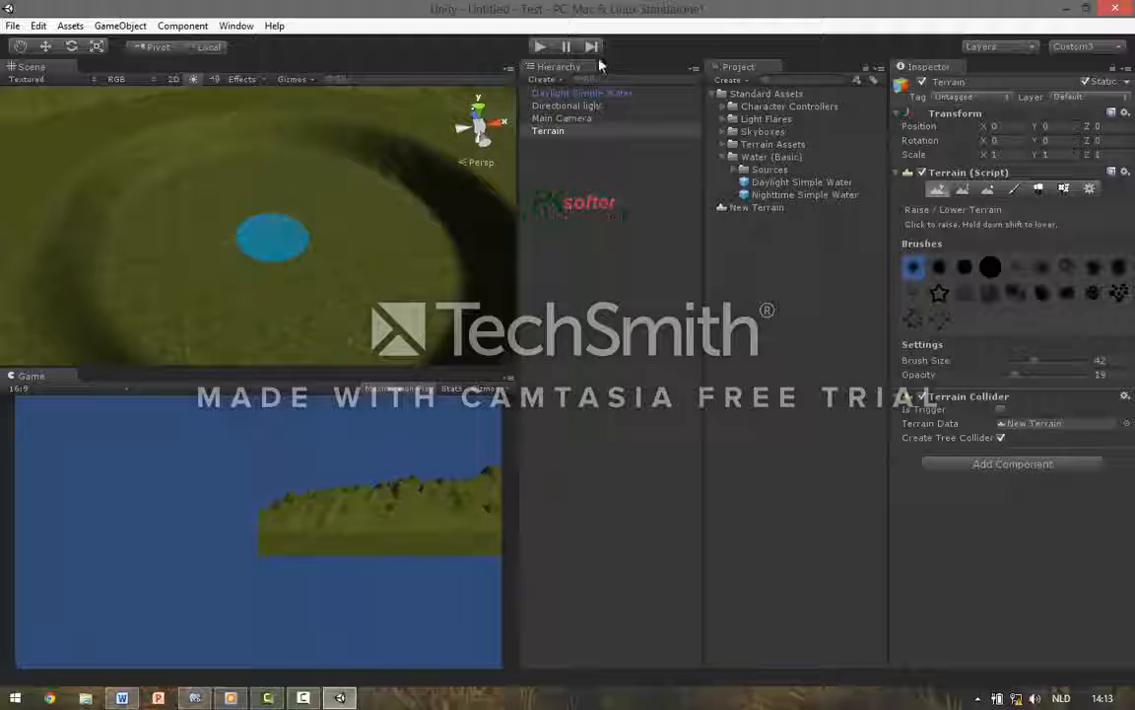
# Scale the water plane uniformly to about 118 in X and Z, and raise it to about Y 15.9 to fill the crater.
pyautogui.click(583, 93)
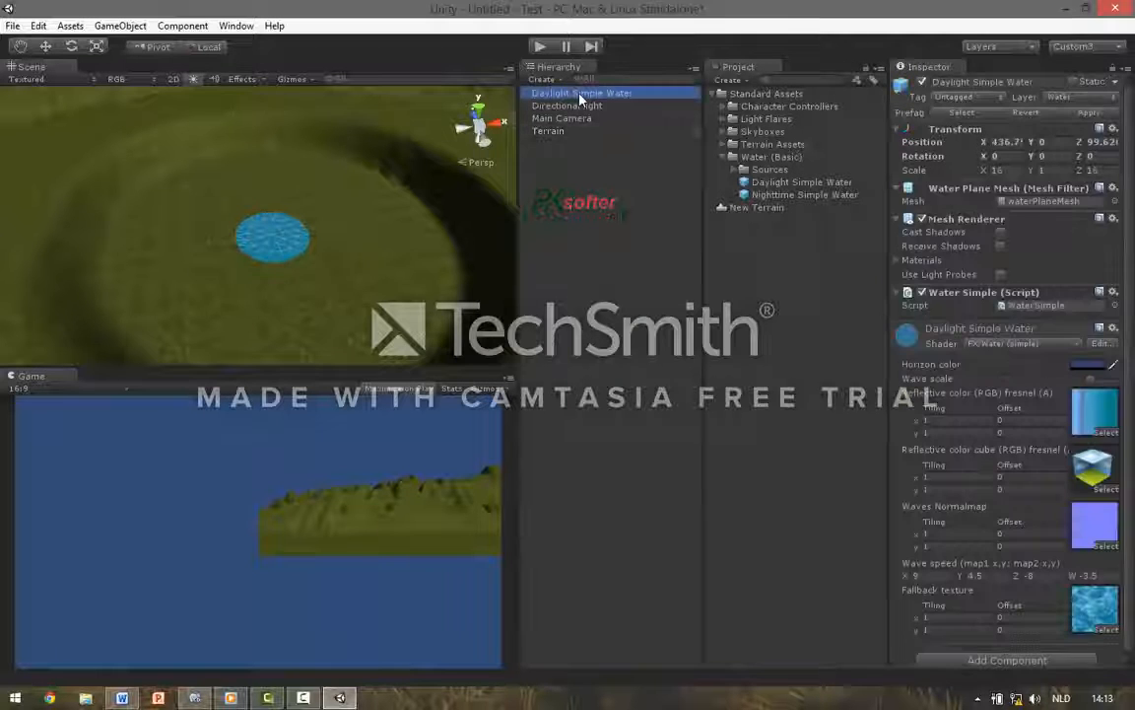
pyautogui.click(96, 49)
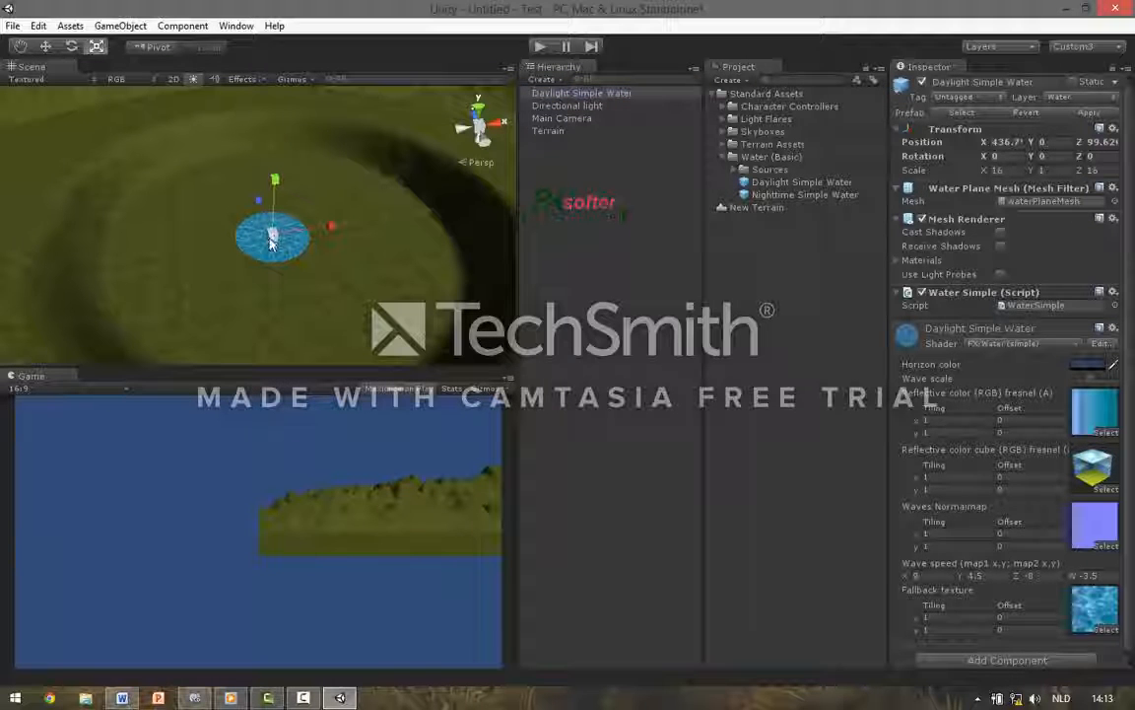
pyautogui.moveTo(272, 242); pyautogui.dragTo(641, 622)
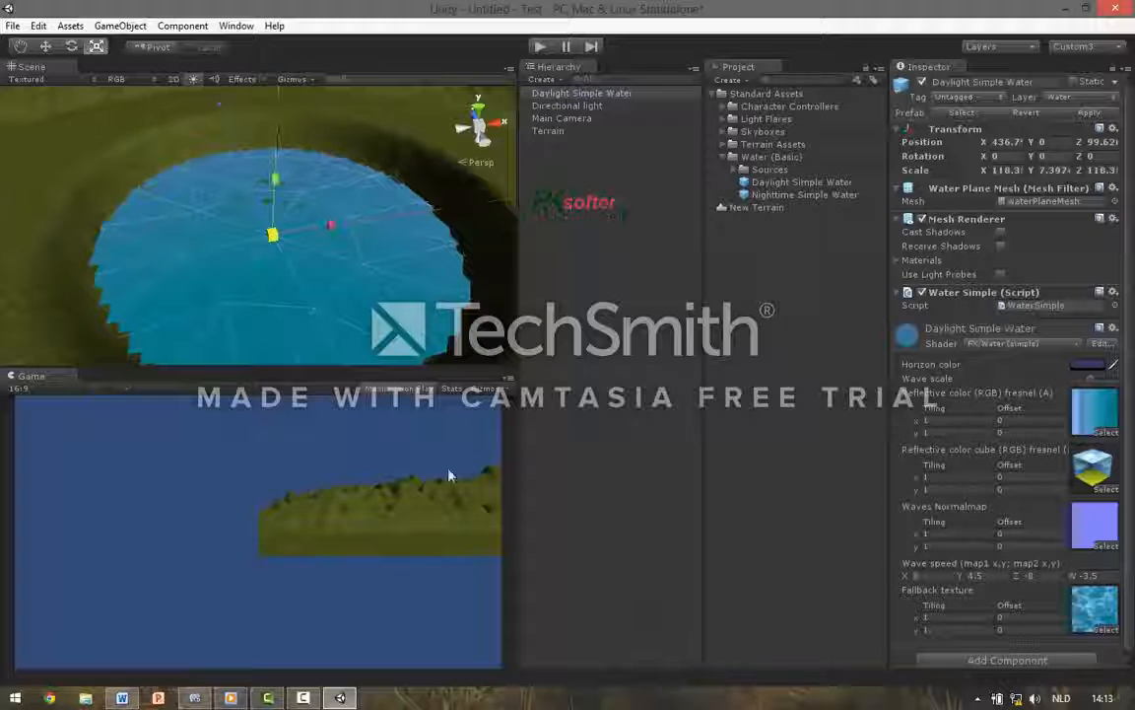
pyautogui.moveTo(375, 288); pyautogui.dragTo(152, 209, button='right')
pyautogui.click(49, 51)
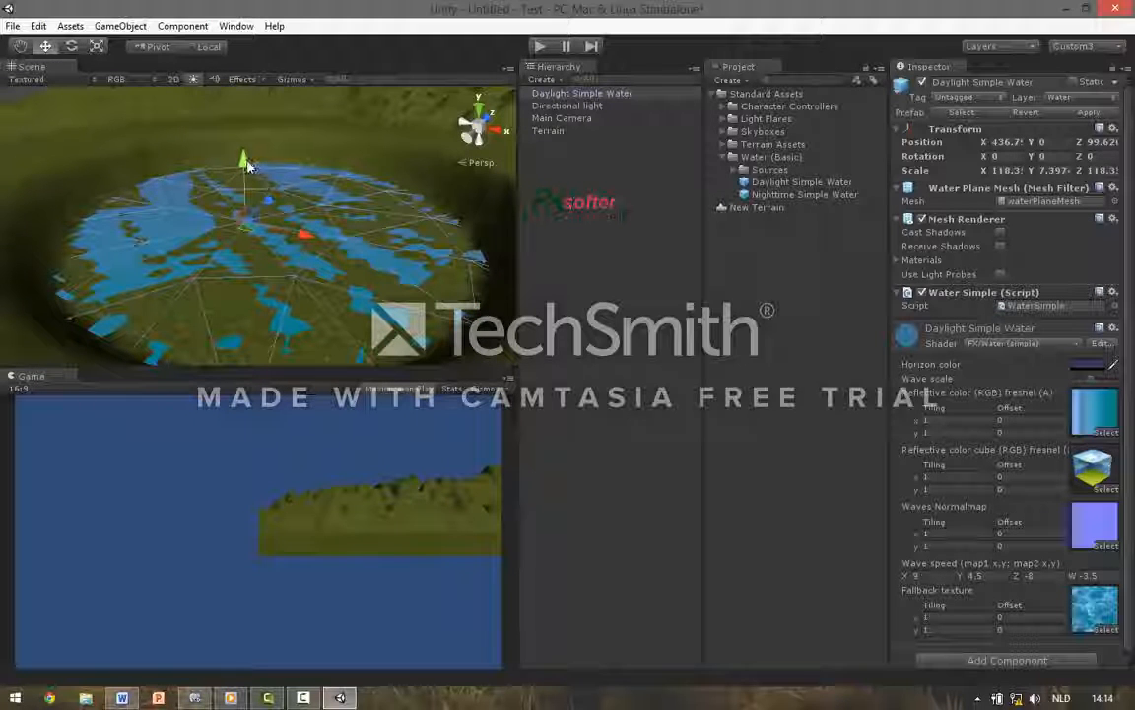
pyautogui.moveTo(247, 167); pyautogui.dragTo(246, 135)
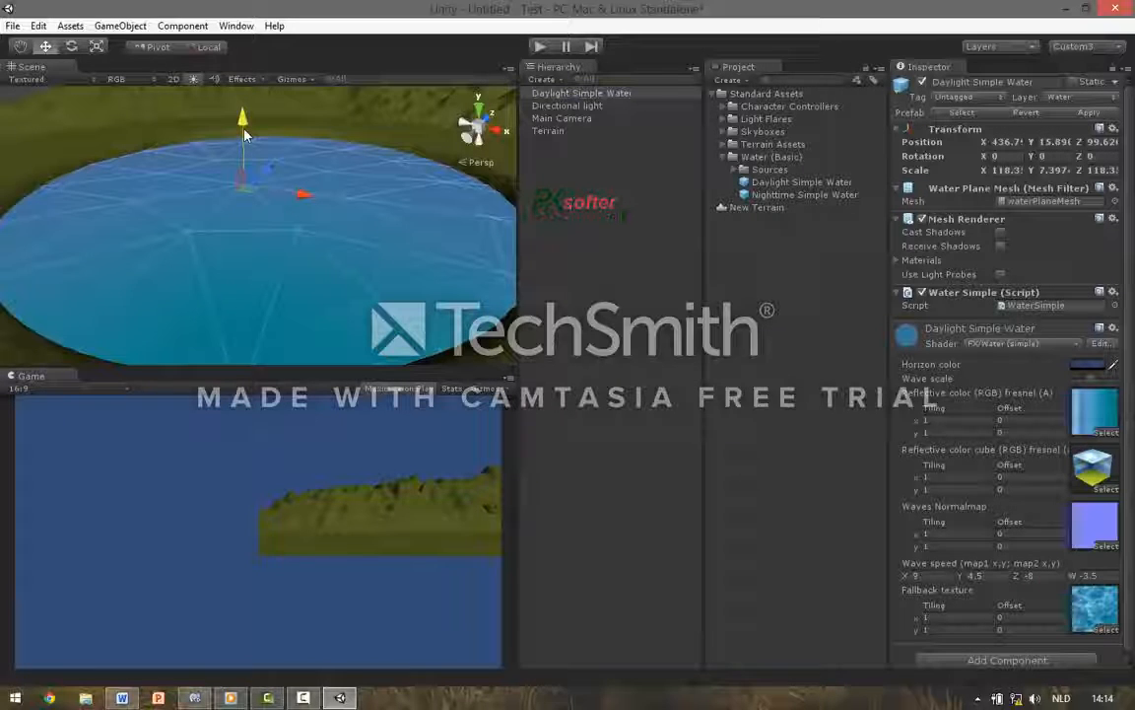
# Smooth the terrain between the lake and the mountains with the Smooth Height brush at size 78.
pyautogui.moveTo(305, 202); pyautogui.dragTo(259, 251, button='right')
pyautogui.press('s')
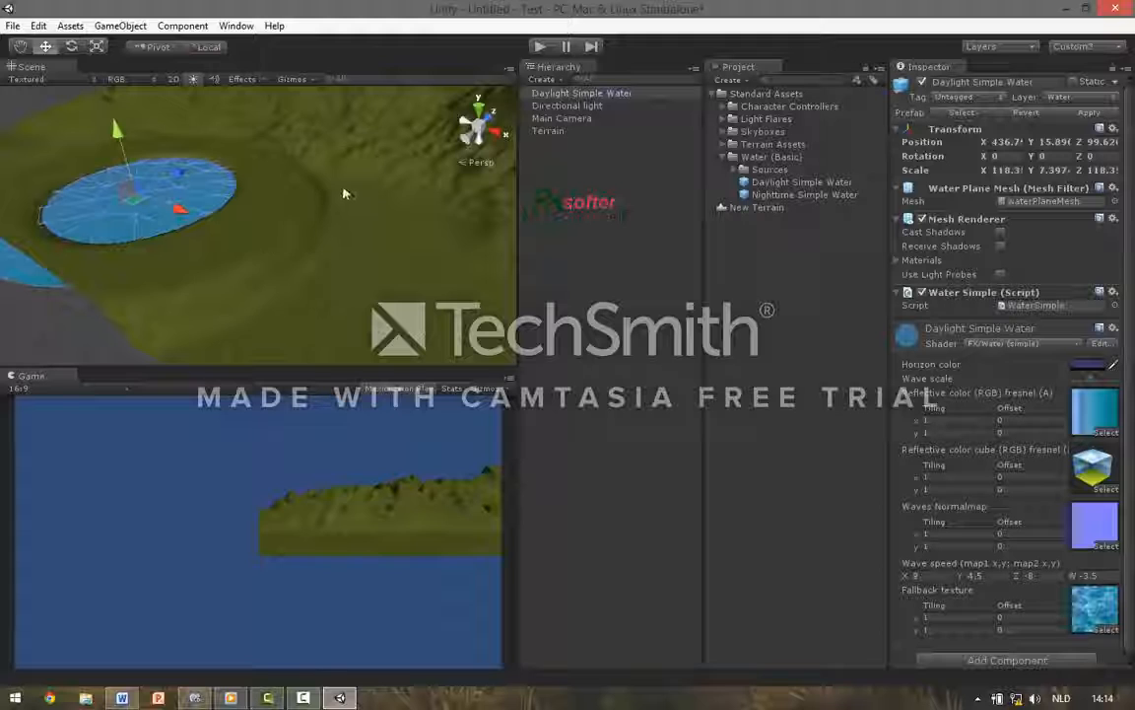
pyautogui.click(558, 131)
pyautogui.click(989, 191)
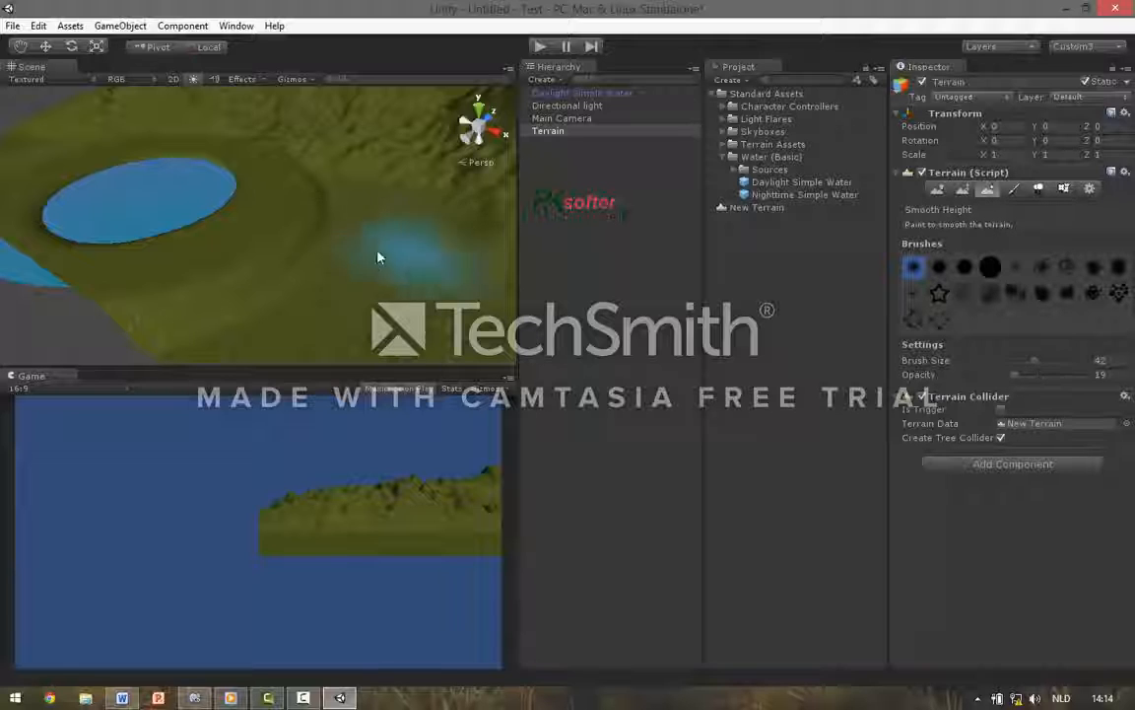
pyautogui.moveTo(1050, 362); pyautogui.dragTo(1066, 361)
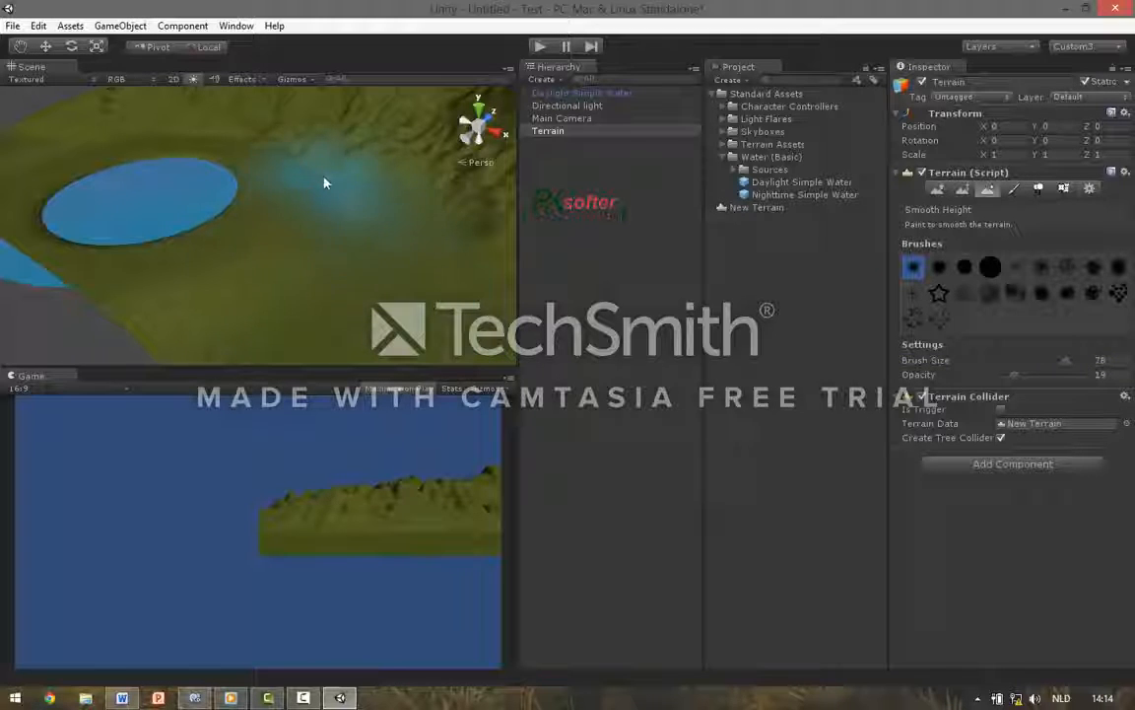
pyautogui.moveTo(268, 297)
pyautogui.keyDown('alt'); pyautogui.mouseDown()
pyautogui.moveTo(243, 183)
pyautogui.moveTo(195, 119)
pyautogui.moveTo(318, 129)
pyautogui.moveTo(92, 195)
pyautogui.moveTo(980, 302)
pyautogui.moveTo(648, 404)
pyautogui.moveTo(537, 366)
pyautogui.mouseUp(); pyautogui.keyUp('alt')
pyautogui.moveTo(324, 212)
pyautogui.mouseDown()
pyautogui.moveTo(367, 192)
pyautogui.moveTo(378, 127)
pyautogui.moveTo(380, 187)
pyautogui.mouseUp()
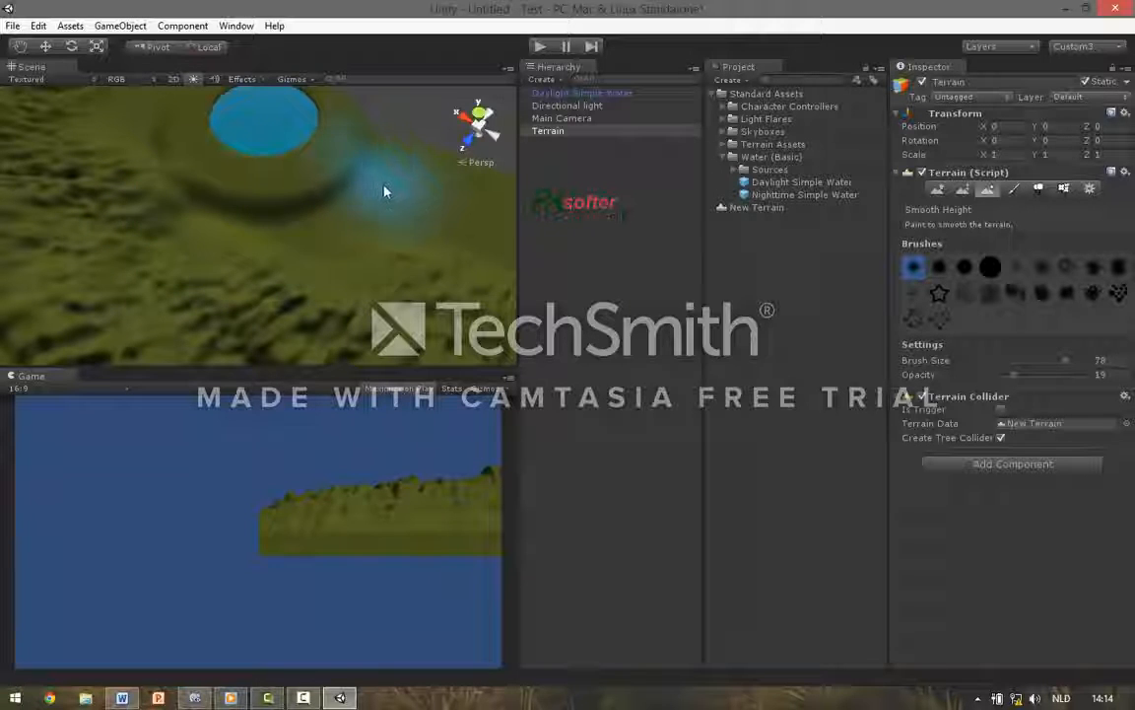
# Smooth the slopes around the lake further using the second round brush at opacity 35.
pyautogui.click(958, 269)
pyautogui.click(1032, 384)
pyautogui.moveTo(171, 211)
pyautogui.mouseDown()
pyautogui.moveTo(306, 223)
pyautogui.moveTo(375, 208)
pyautogui.moveTo(384, 150)
pyautogui.mouseUp()
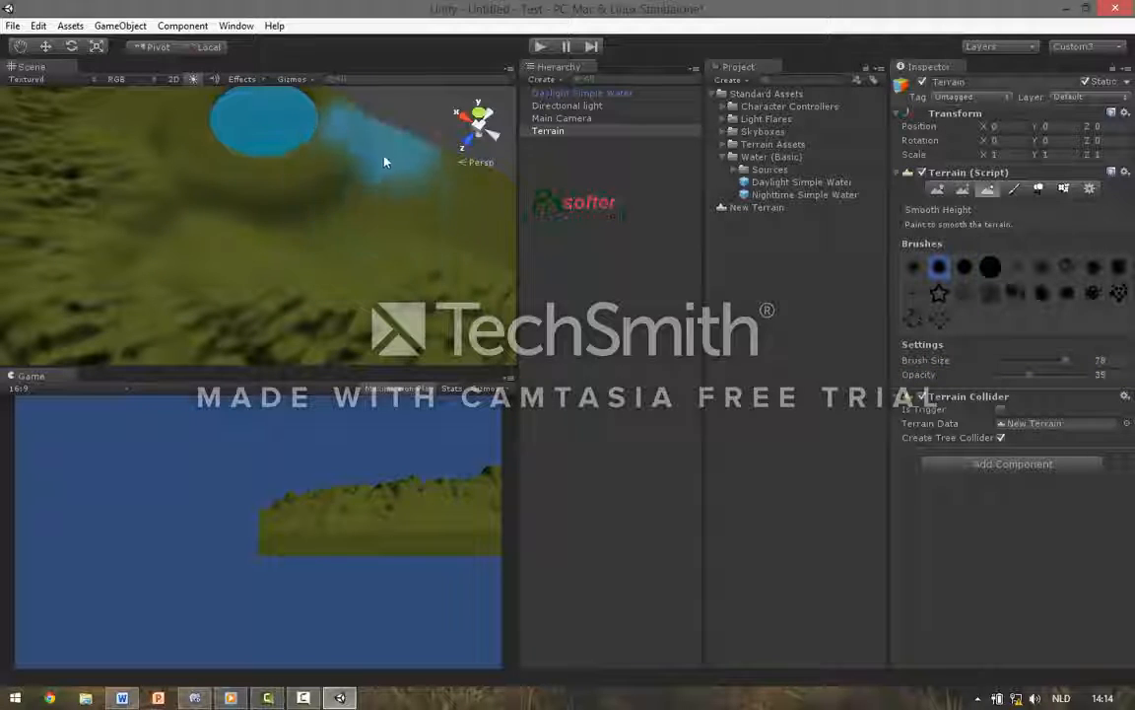
# Raise rough bumps on the smoothed ground beside the lake with a textured brush in Raise / Lower Terrain mode.
pyautogui.click(936, 188)
pyautogui.click(991, 298)
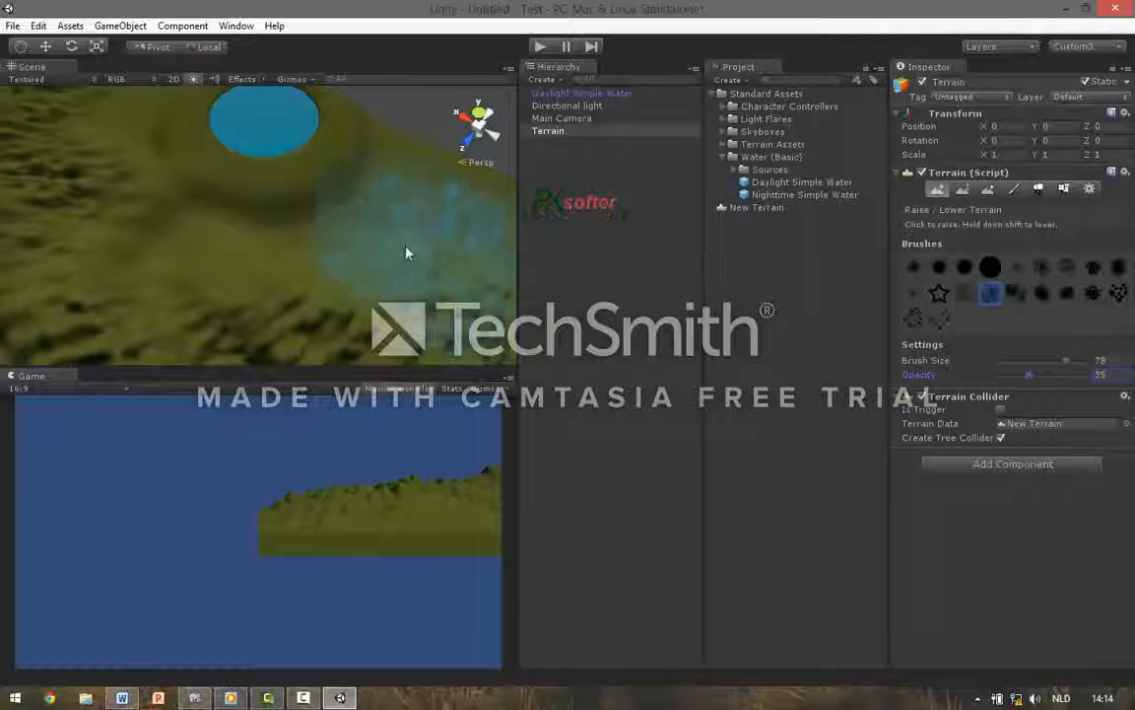
pyautogui.click(347, 245)
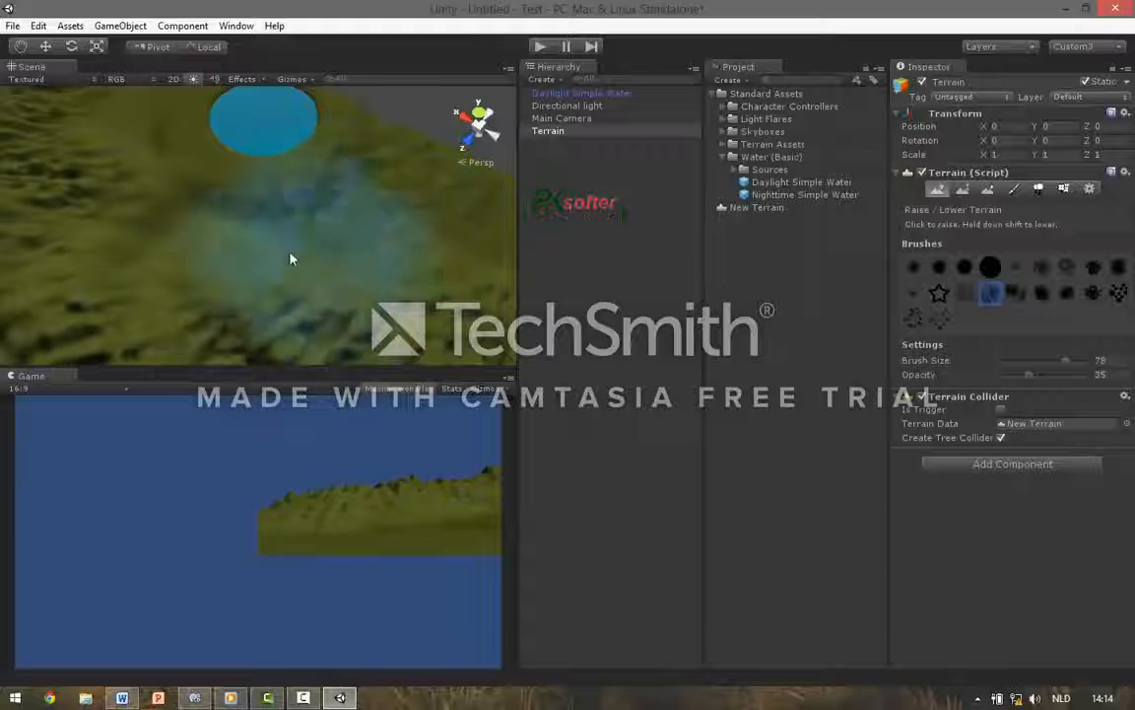
# Add the Palm game object as a tree type for the terrain.
pyautogui.moveTo(138, 192); pyautogui.dragTo(109, 138, button='right')
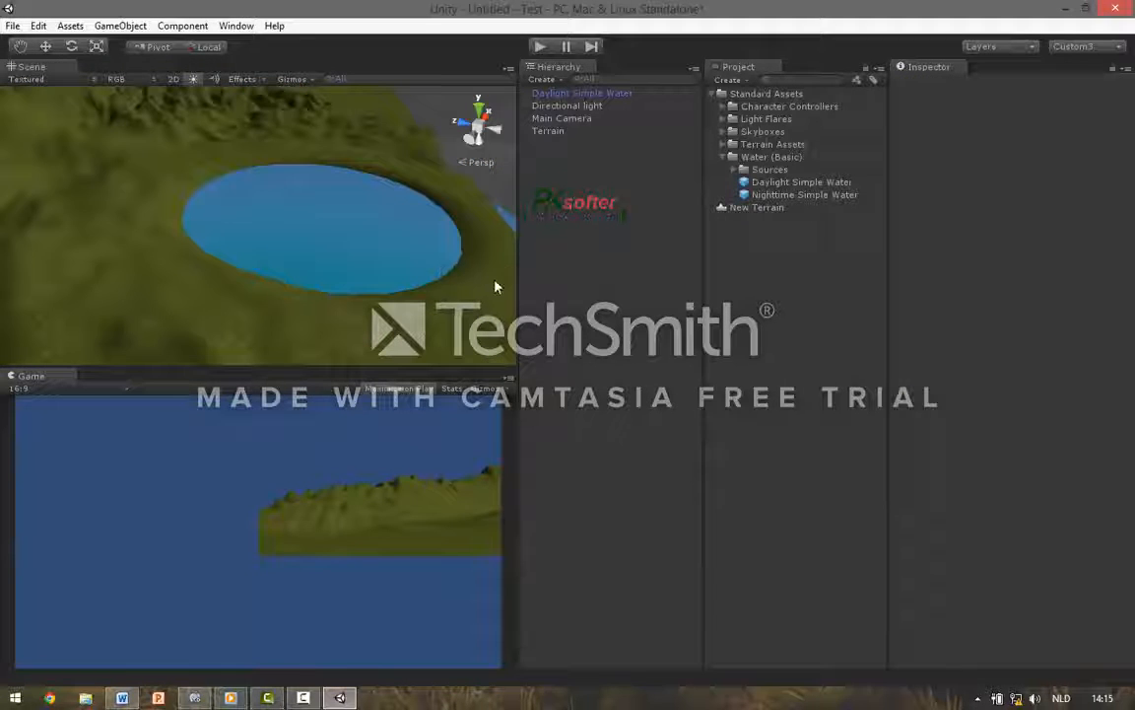
pyautogui.click(549, 131)
pyautogui.click(1039, 189)
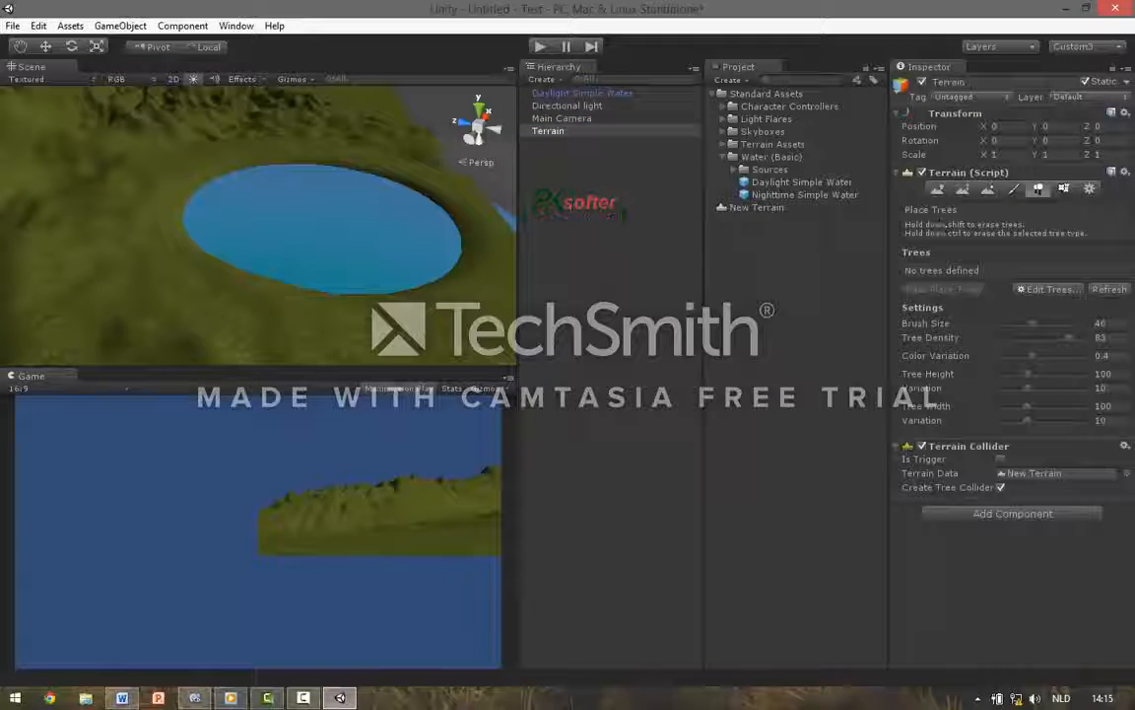
pyautogui.click(1036, 292)
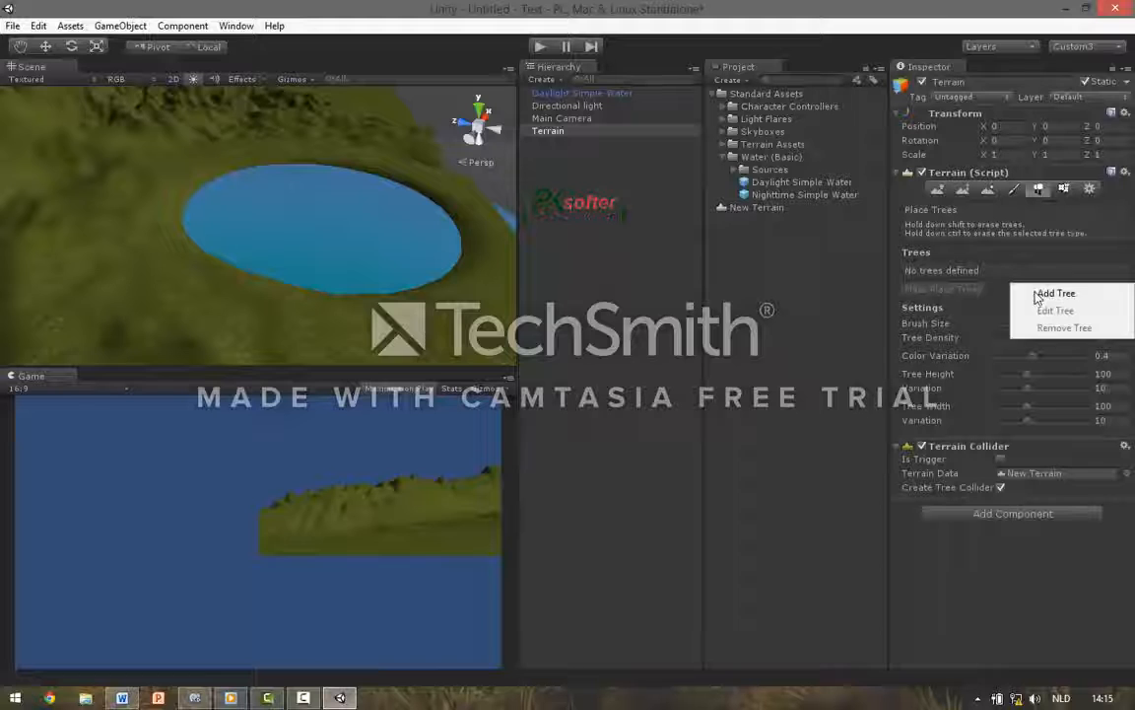
pyautogui.click(991, 298)
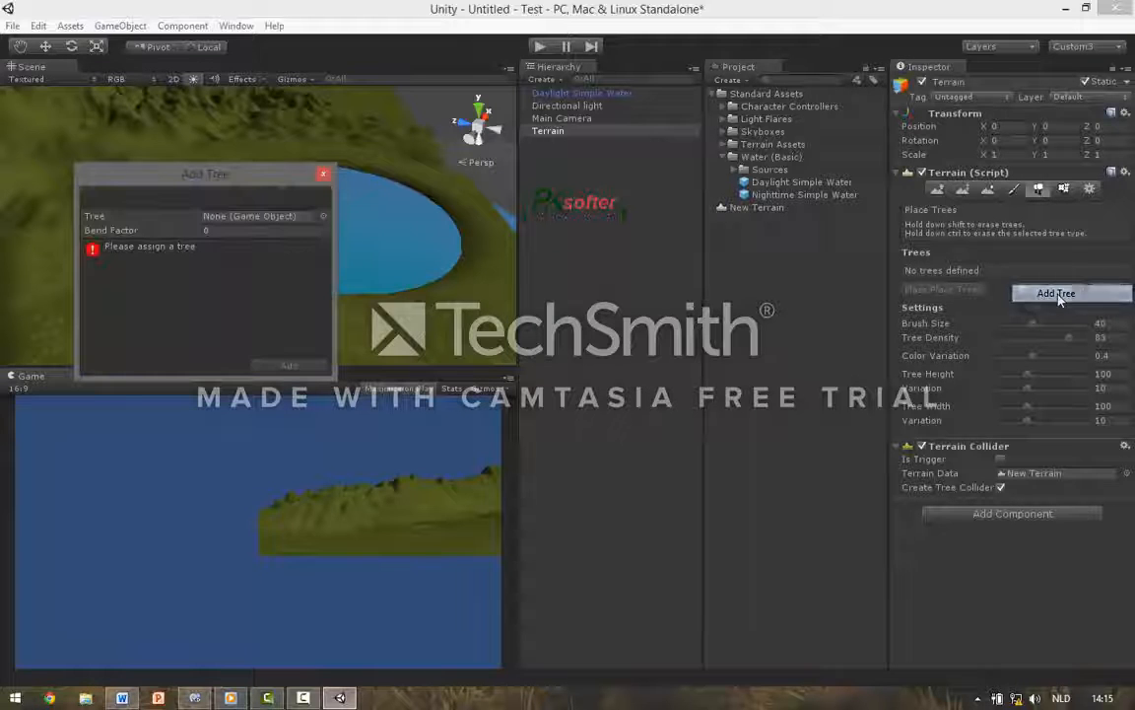
pyautogui.click(324, 217)
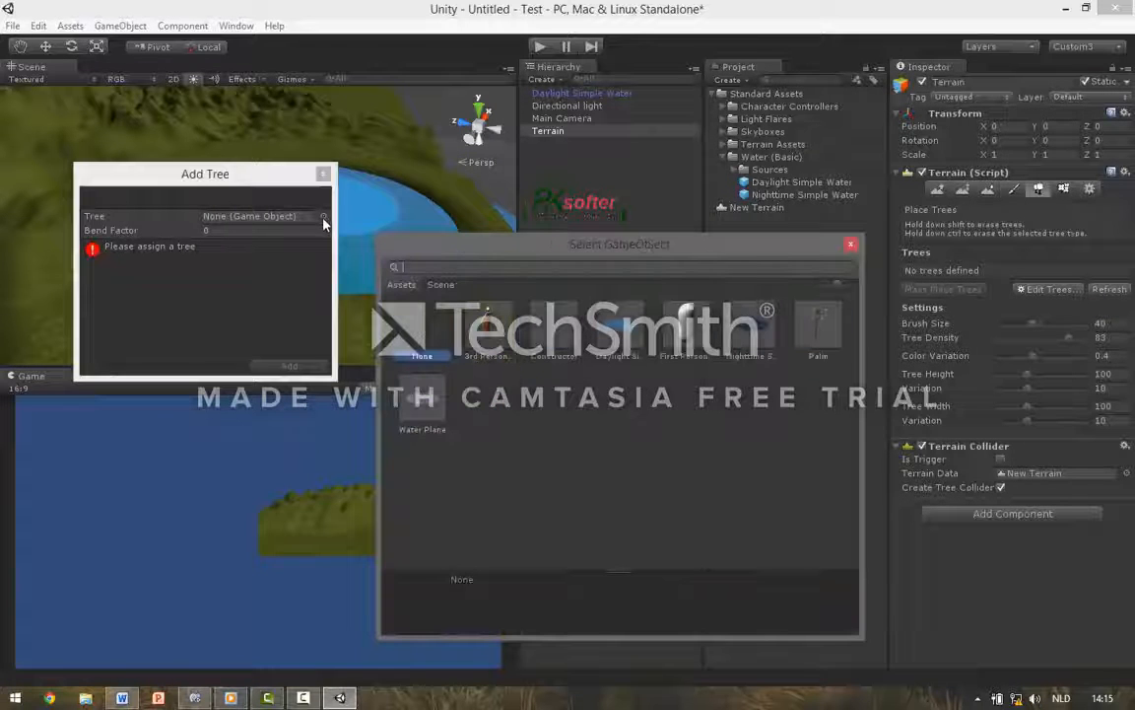
pyautogui.click(821, 325)
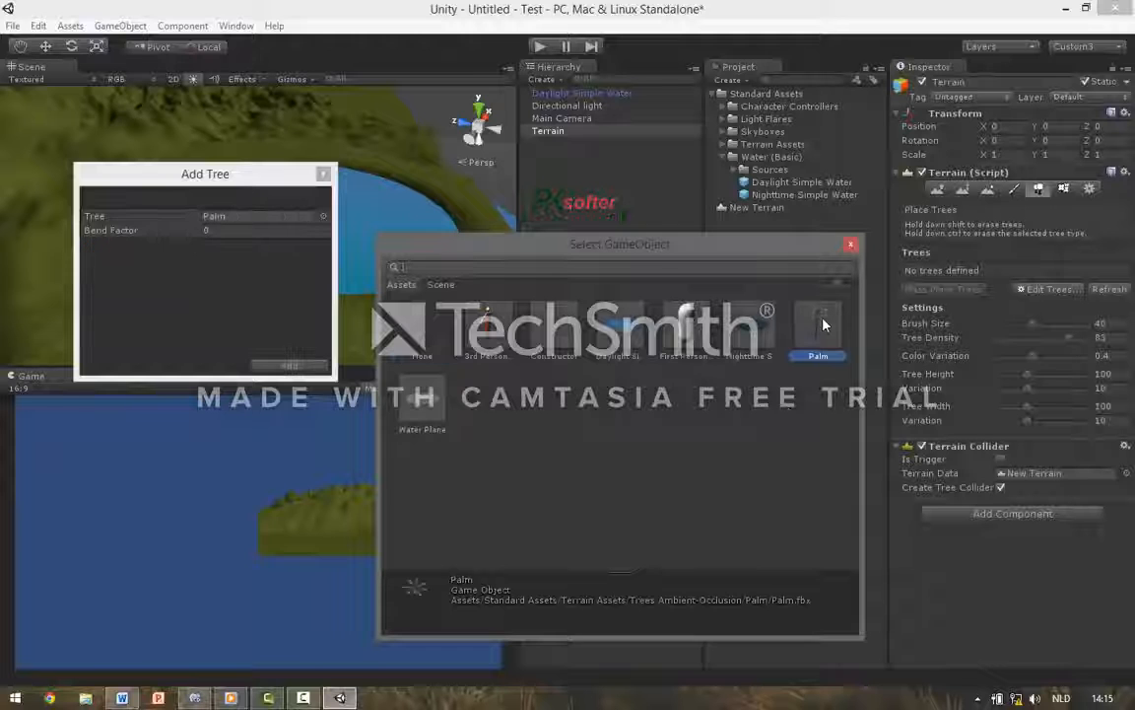
pyautogui.click(852, 246)
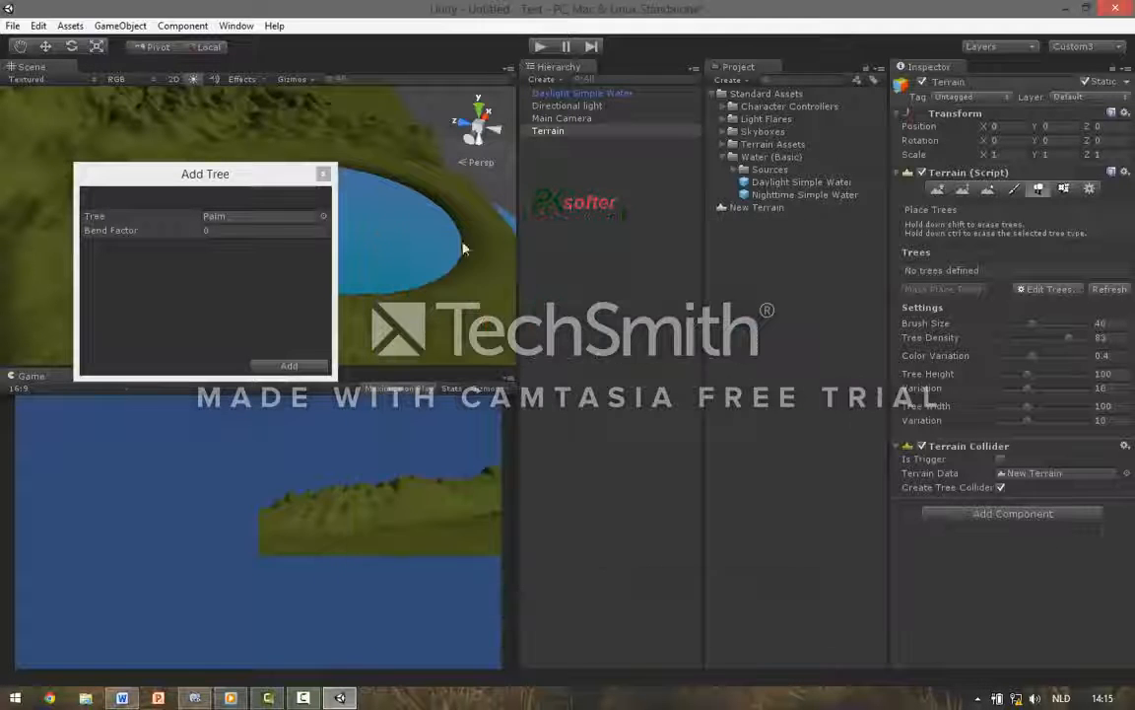
pyautogui.click(286, 367)
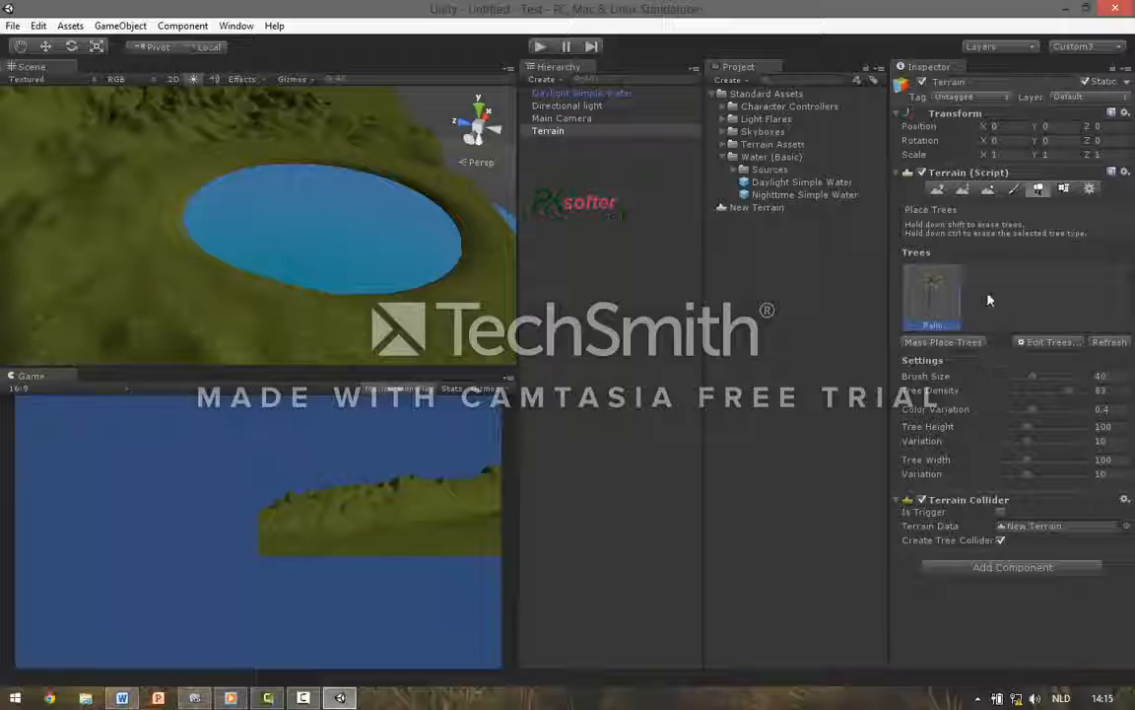
# Set the tree brush size to 14.4 and the tree density to 43, and plant palms on the slope beside the lake.
pyautogui.click(1008, 379)
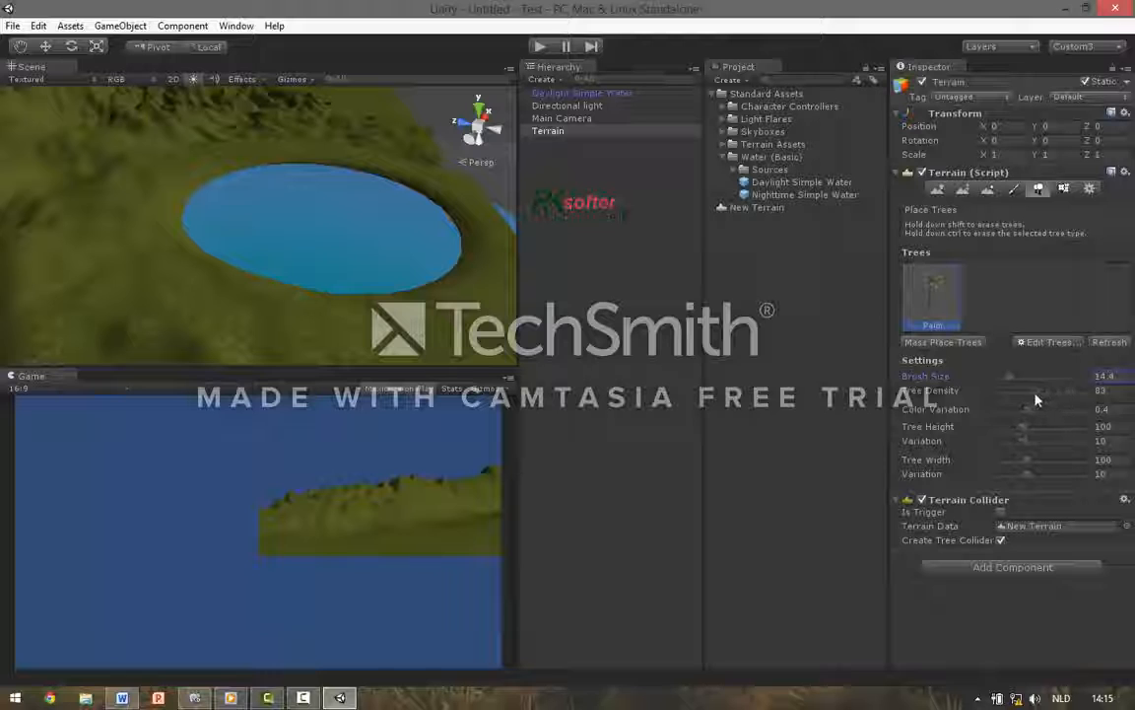
pyautogui.click(1032, 391)
pyautogui.moveTo(223, 336)
pyautogui.mouseDown(button='right')
pyautogui.moveTo(162, 274)
pyautogui.moveTo(172, 264)
pyautogui.mouseUp(button='right')
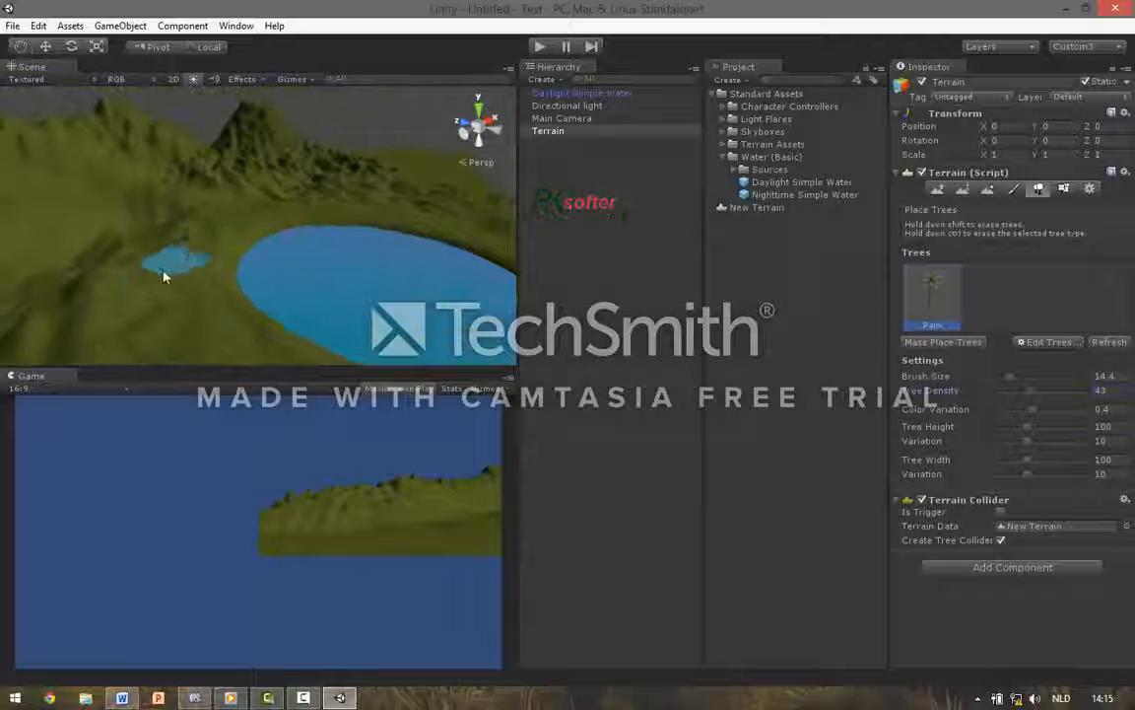
pyautogui.click(177, 336)
pyautogui.click(213, 231)
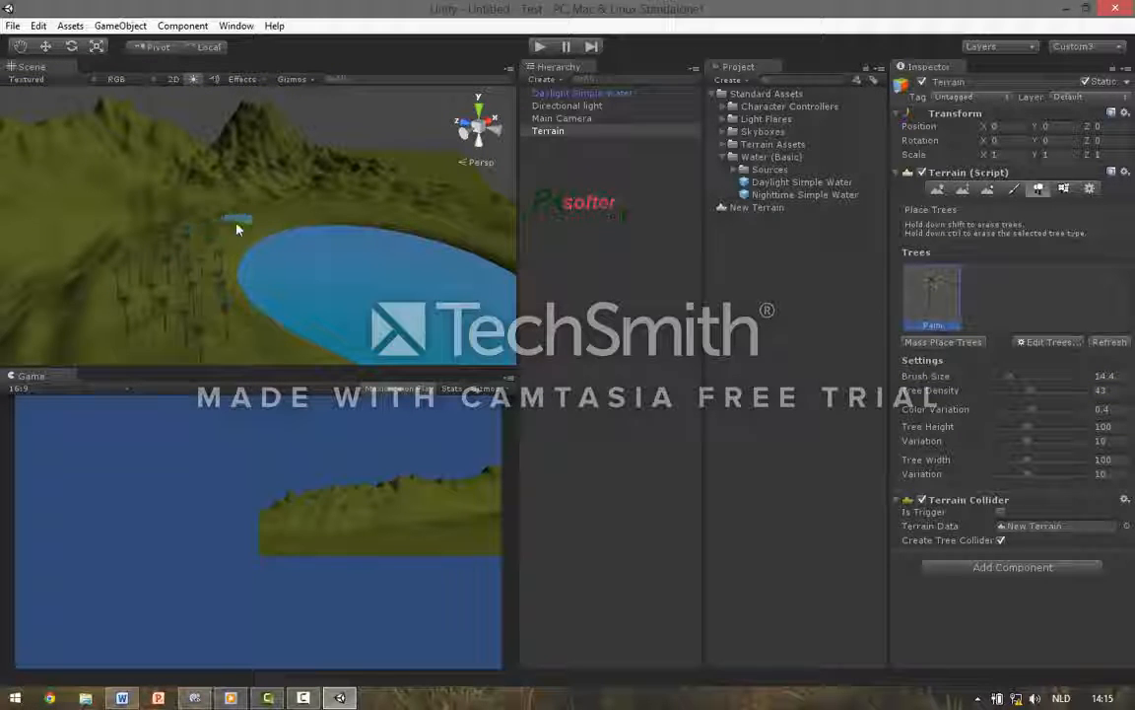
# Set the tree density to 60 and plant more palms along the lake's shore.
pyautogui.moveTo(170, 300)
pyautogui.mouseDown(button='right')
pyautogui.moveTo(168, 289)
pyautogui.moveTo(211, 270)
pyautogui.mouseUp(button='right')
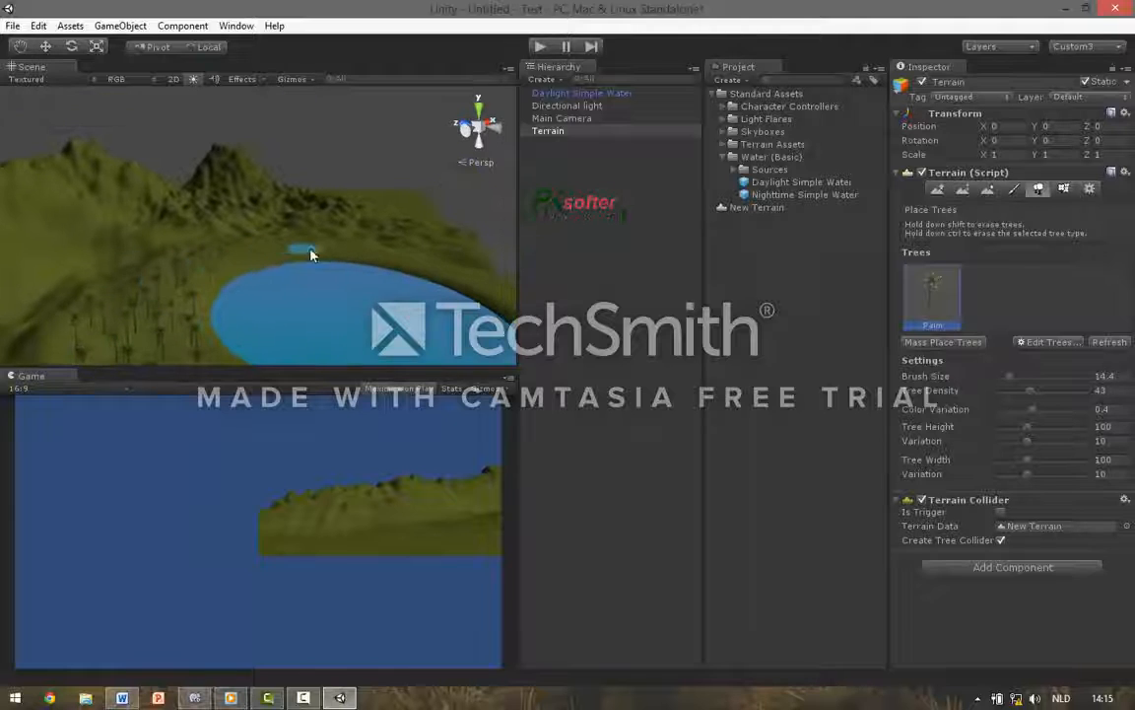
pyautogui.click(1047, 391)
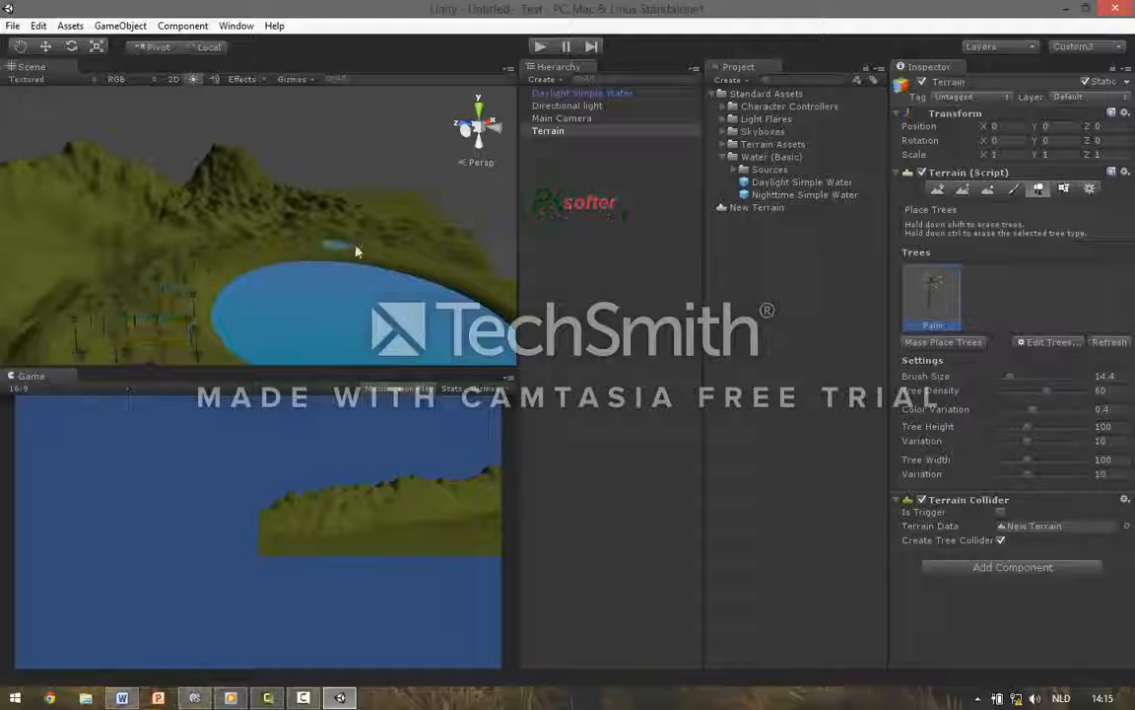
pyautogui.keyDown('alt'); pyautogui.moveTo(396, 254); pyautogui.dragTo(471, 284); pyautogui.keyUp('alt')
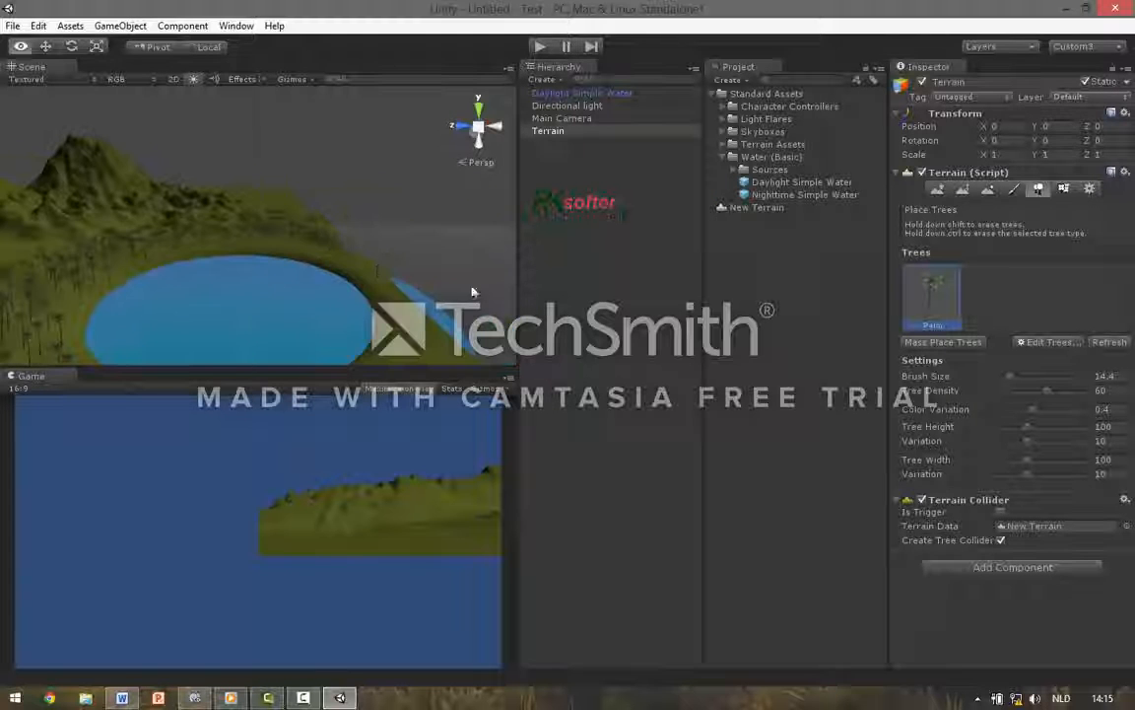
pyautogui.keyDown('alt'); pyautogui.moveTo(397, 296); pyautogui.dragTo(425, 335); pyautogui.keyUp('alt')
pyautogui.moveTo(355, 288)
pyautogui.mouseDown()
pyautogui.moveTo(364, 293)
pyautogui.moveTo(305, 323)
pyautogui.mouseUp()
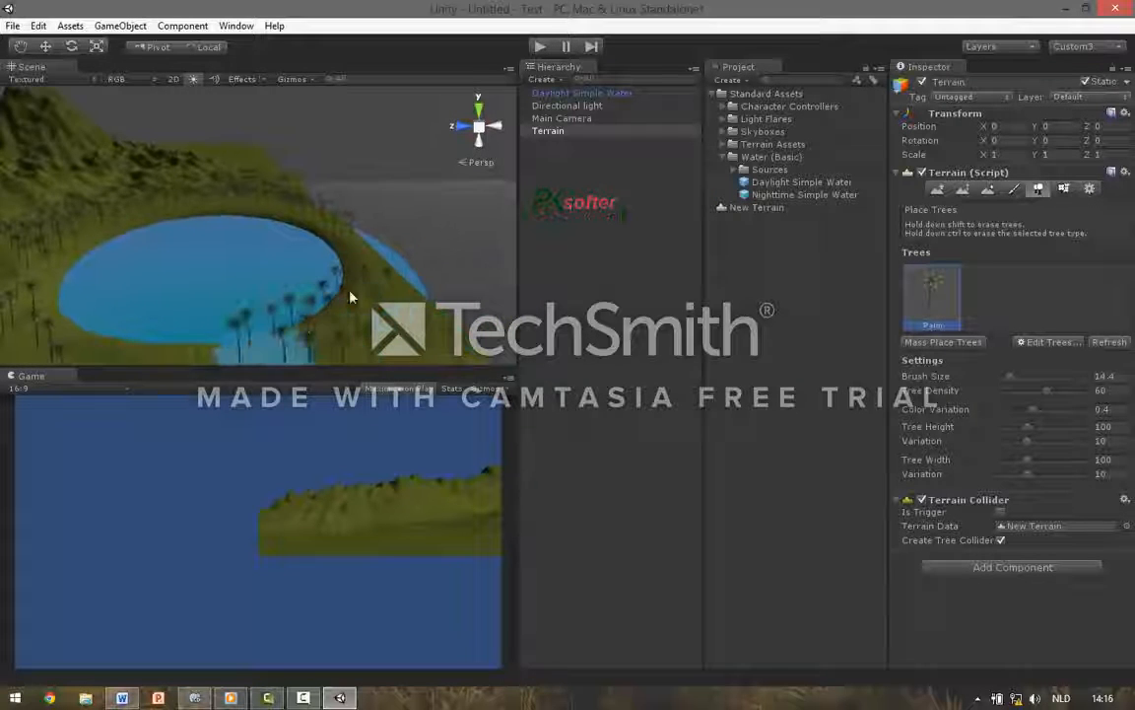
# Set the tree density to 85 and plant further palms around the lake's far side.
pyautogui.keyDown('alt'); pyautogui.moveTo(434, 281); pyautogui.dragTo(311, 345); pyautogui.keyUp('alt')
pyautogui.moveTo(270, 235)
pyautogui.keyDown('alt'); pyautogui.mouseDown()
pyautogui.moveTo(256, 306)
pyautogui.moveTo(218, 325)
pyautogui.moveTo(229, 317)
pyautogui.moveTo(225, 266)
pyautogui.moveTo(257, 326)
pyautogui.moveTo(199, 288)
pyautogui.mouseUp(); pyautogui.keyUp('alt')
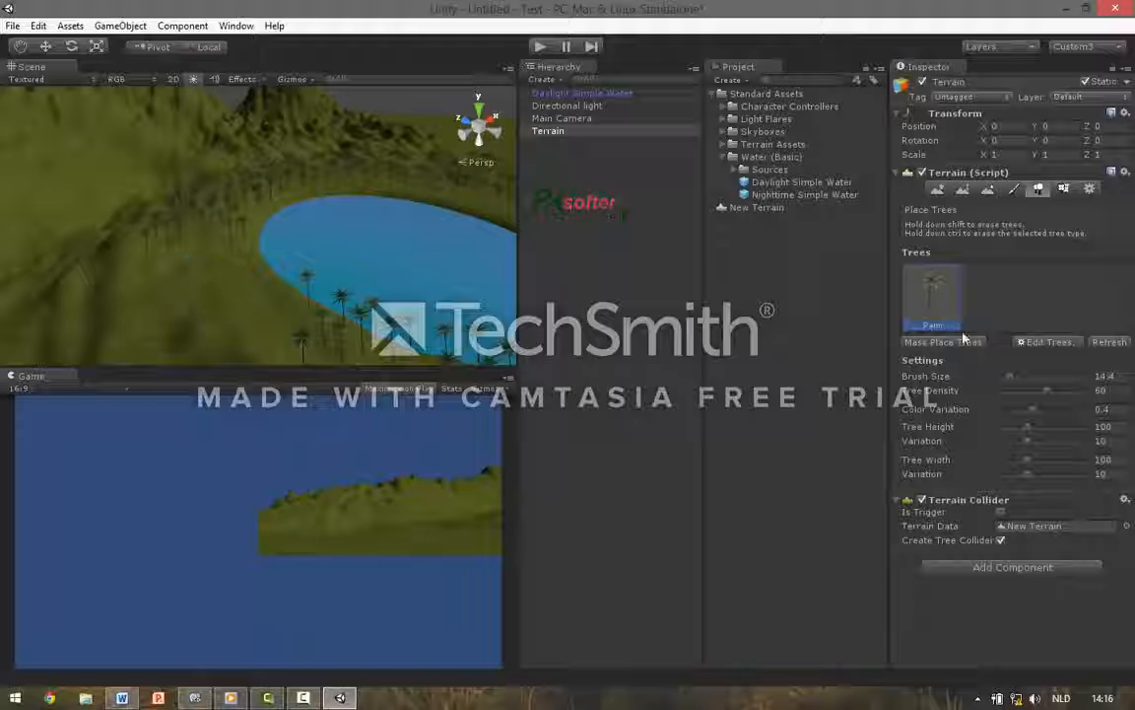
pyautogui.keyDown('alt'); pyautogui.moveTo(262, 353); pyautogui.dragTo(170, 241); pyautogui.keyUp('alt')
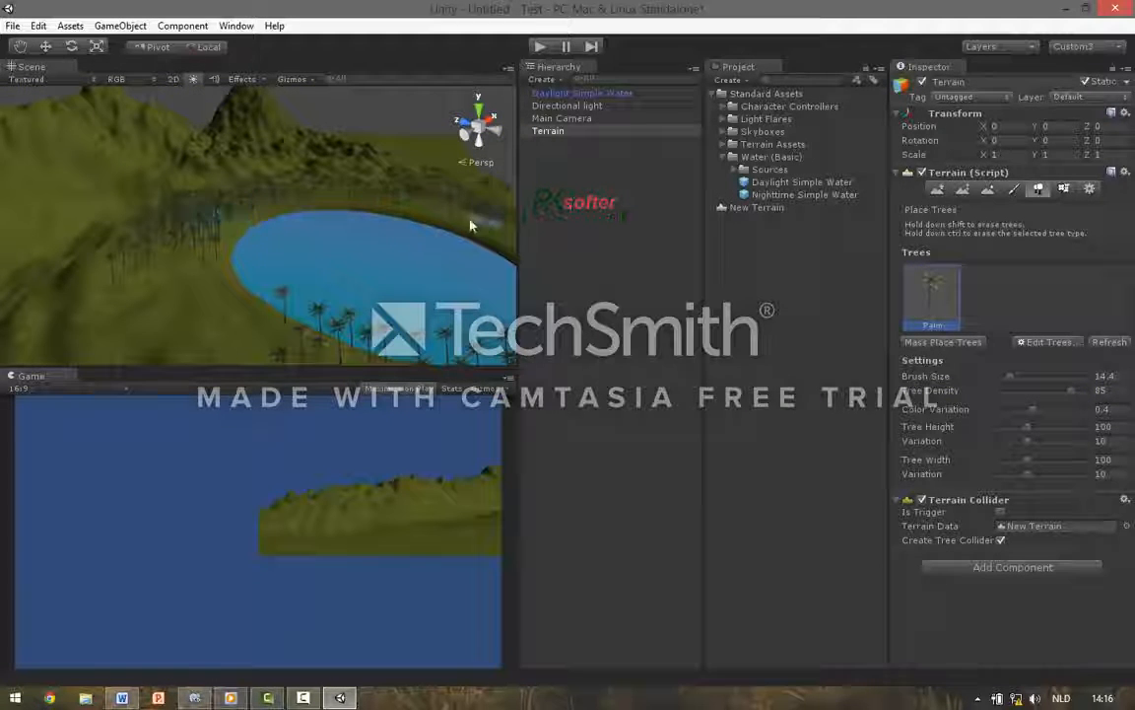
pyautogui.keyDown('alt'); pyautogui.moveTo(483, 226); pyautogui.dragTo(357, 218); pyautogui.keyUp('alt')
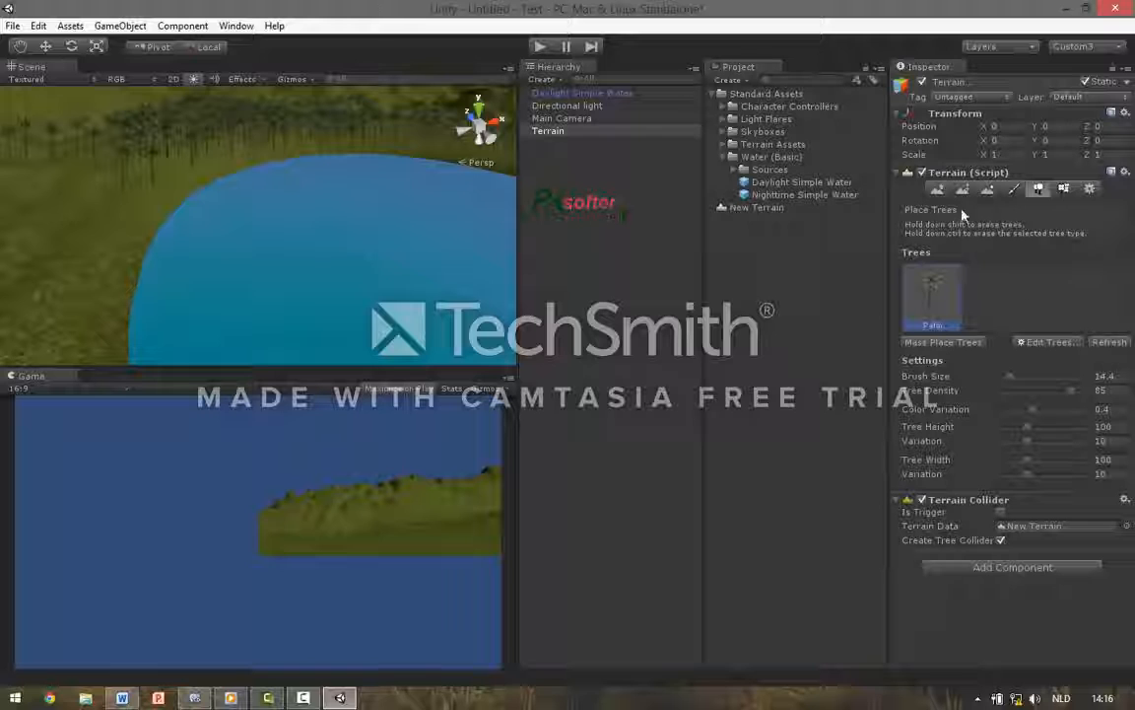
# Add the GoodDirt texture to the terrain's paint textures.
pyautogui.click(1014, 191)
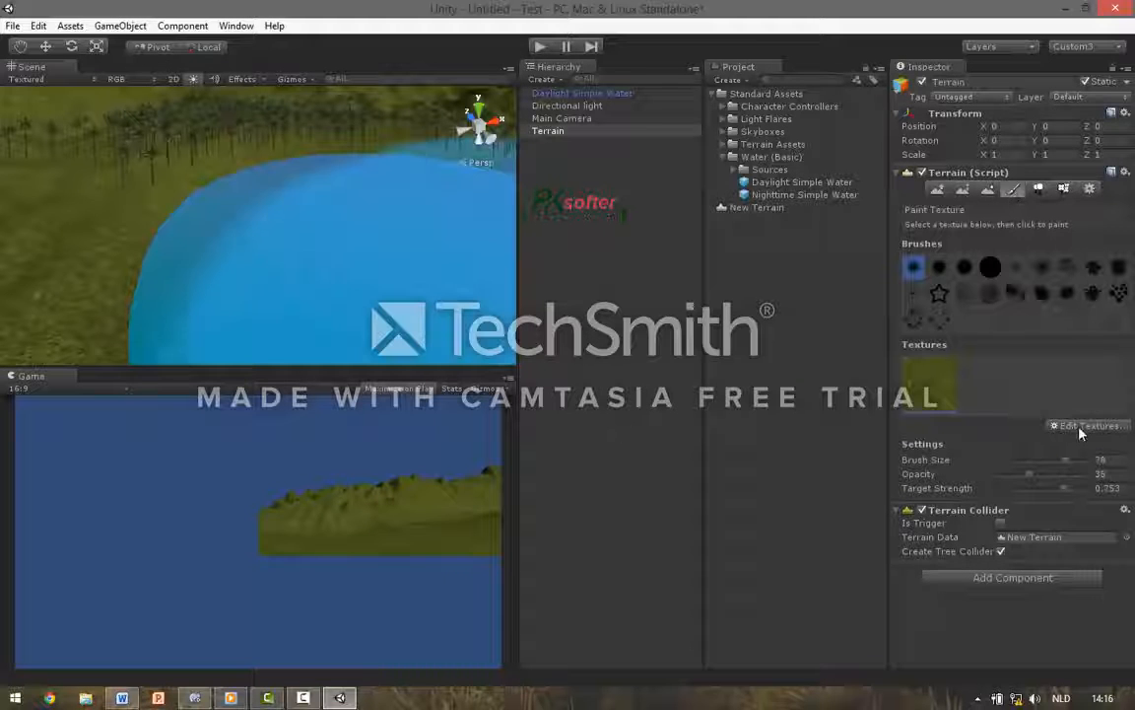
pyautogui.click(1080, 427)
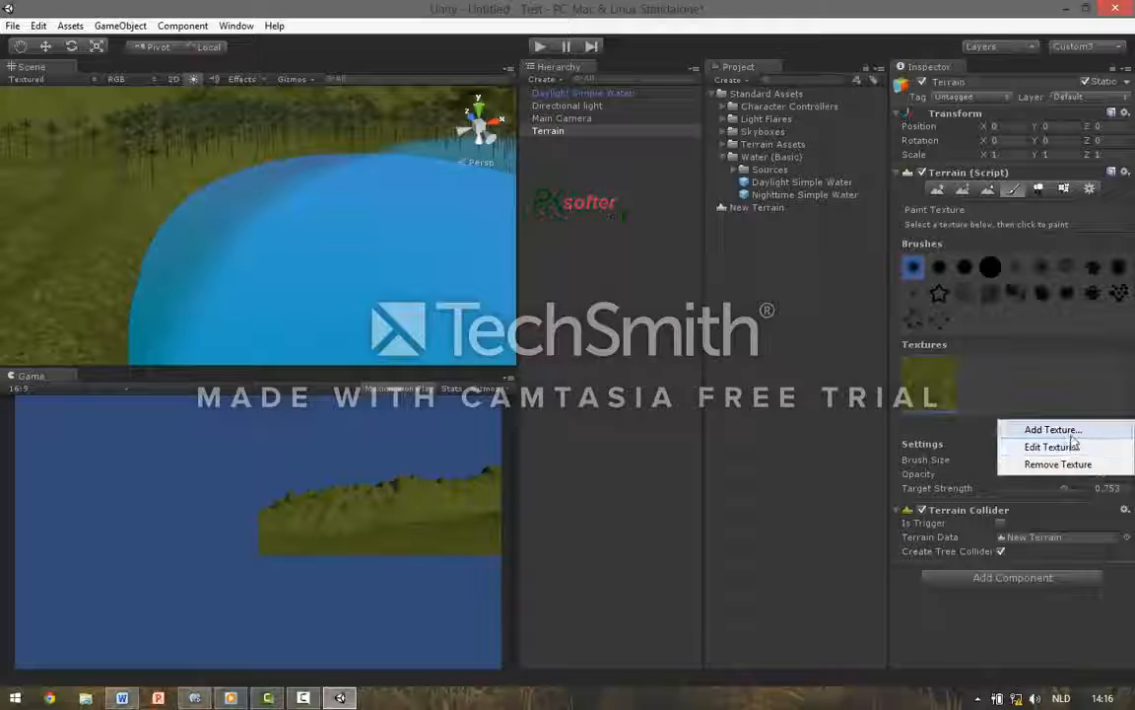
pyautogui.click(1052, 430)
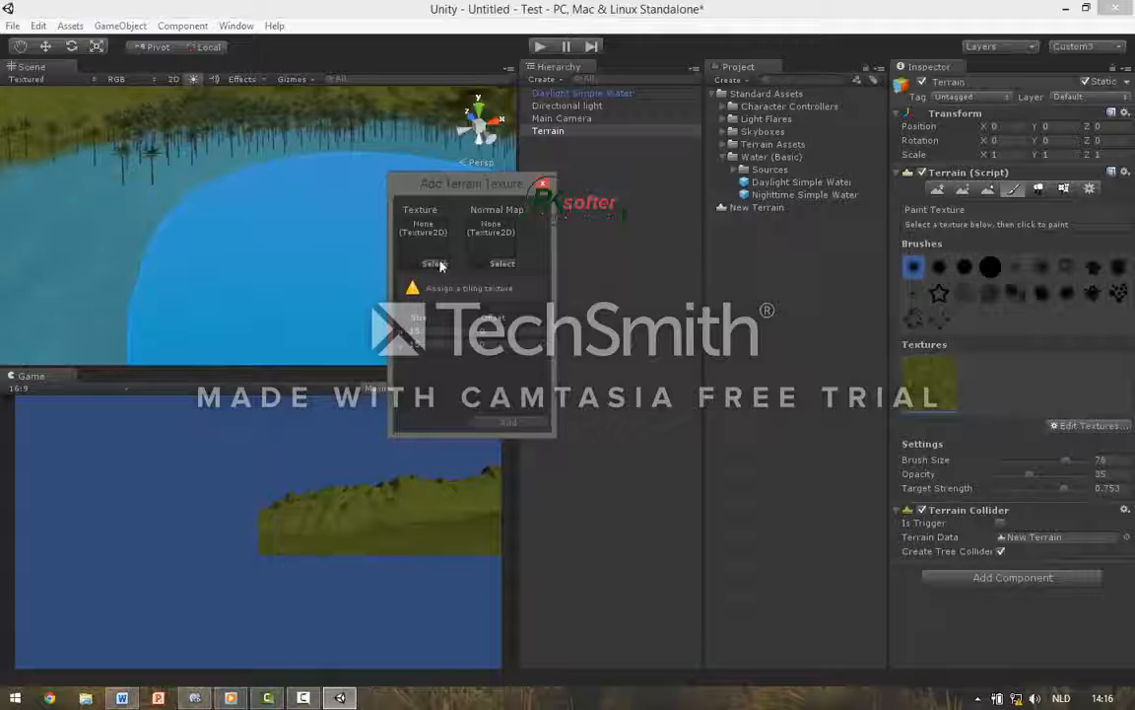
pyautogui.click(434, 263)
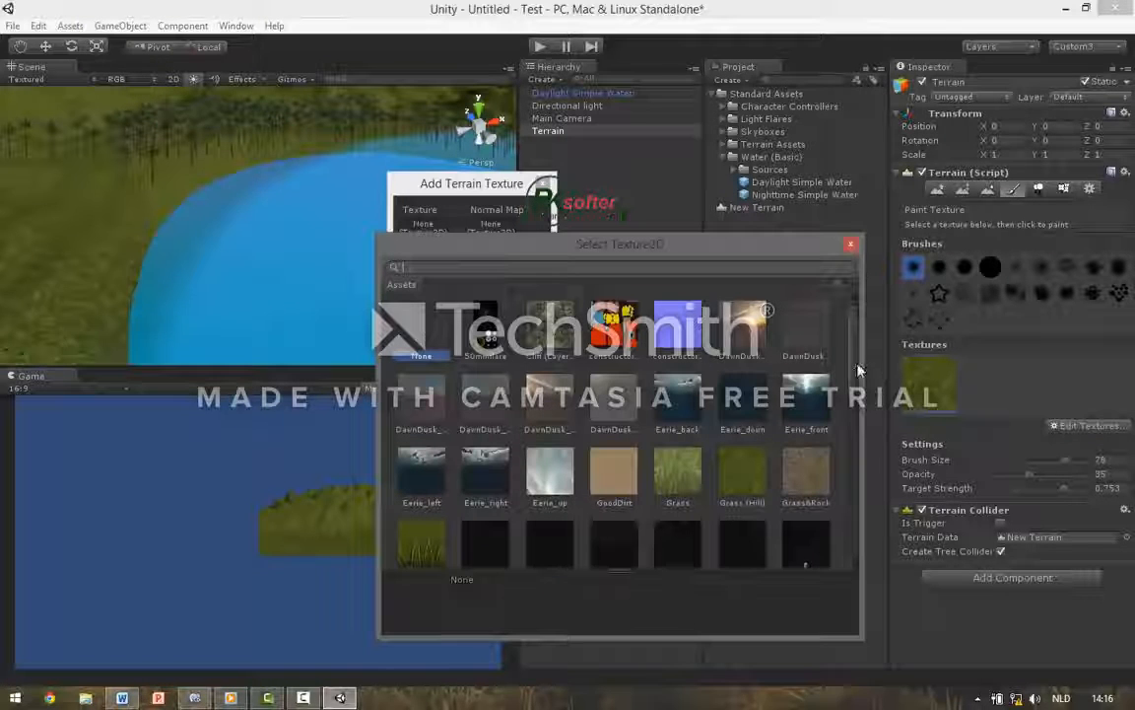
pyautogui.click(610, 470)
pyautogui.click(853, 246)
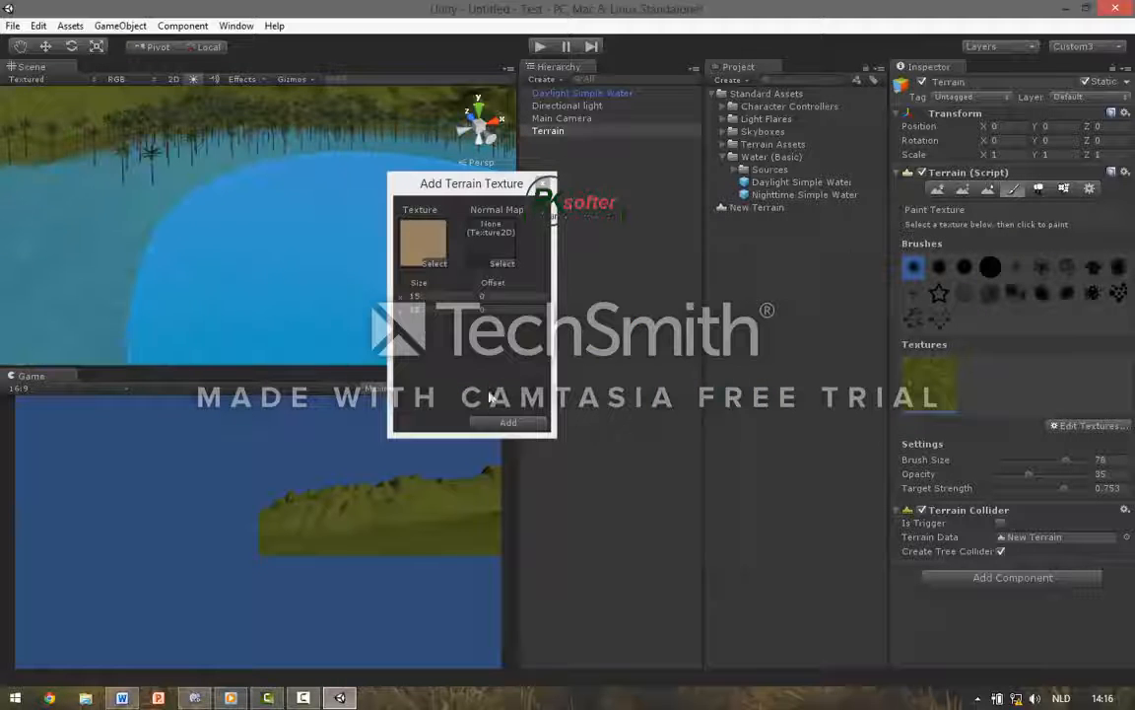
pyautogui.click(503, 421)
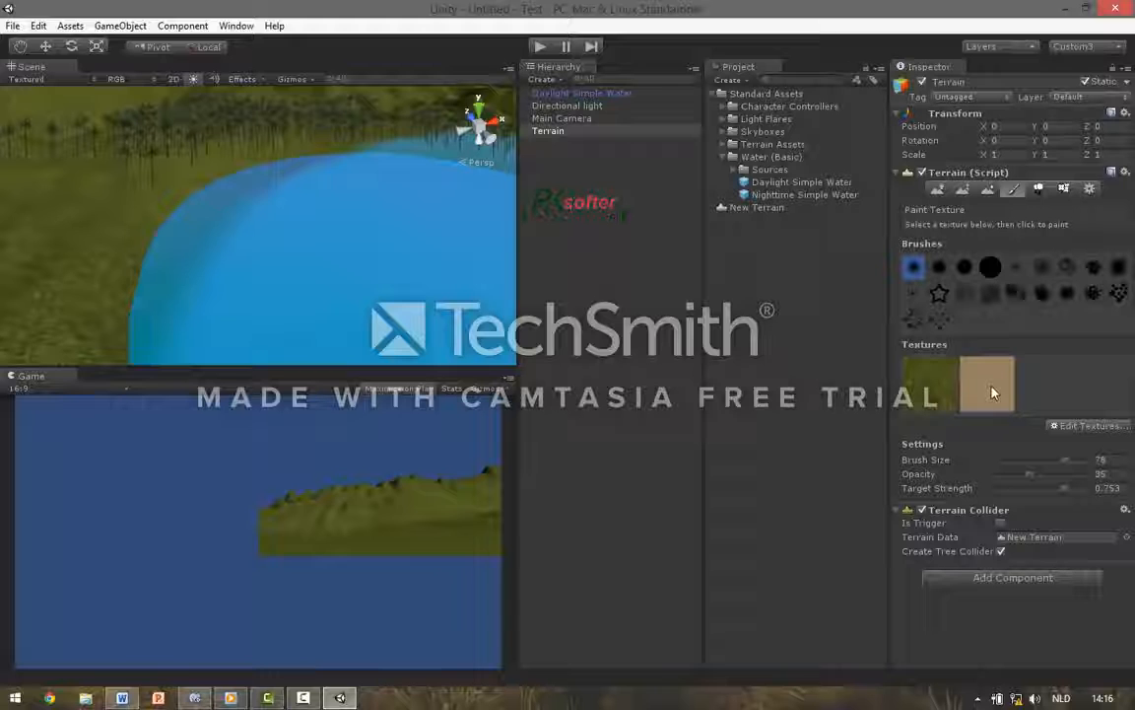
# Set the brush size to 42 and paint the GoodDirt texture along the lake's shore as a sandy beach.
pyautogui.click(1039, 461)
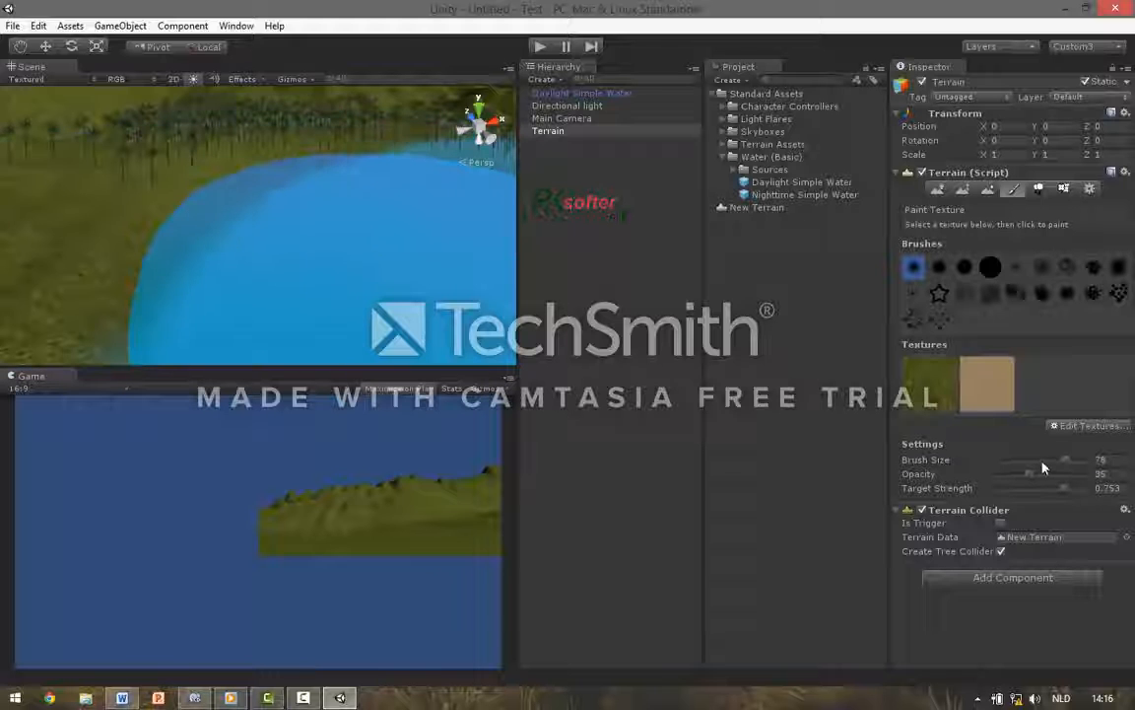
pyautogui.moveTo(292, 292)
pyautogui.mouseDown(button='right')
pyautogui.moveTo(178, 332)
pyautogui.moveTo(120, 337)
pyautogui.moveTo(208, 276)
pyautogui.mouseUp(button='right')
pyautogui.moveTo(208, 276)
pyautogui.mouseDown()
pyautogui.moveTo(312, 246)
pyautogui.moveTo(307, 254)
pyautogui.moveTo(363, 254)
pyautogui.moveTo(419, 307)
pyautogui.mouseUp()
pyautogui.moveTo(419, 305); pyautogui.dragTo(345, 241, button='right')
pyautogui.moveTo(344, 240); pyautogui.dragTo(334, 274)
pyautogui.moveTo(334, 274)
pyautogui.mouseDown(button='right')
pyautogui.moveTo(243, 312)
pyautogui.moveTo(255, 218)
pyautogui.moveTo(232, 192)
pyautogui.moveTo(253, 166)
pyautogui.moveTo(234, 111)
pyautogui.moveTo(187, 46)
pyautogui.moveTo(221, 26)
pyautogui.moveTo(413, 698)
pyautogui.moveTo(347, 666)
pyautogui.moveTo(234, 665)
pyautogui.moveTo(163, 29)
pyautogui.moveTo(76, 23)
pyautogui.moveTo(300, 58)
pyautogui.mouseUp(button='right')
# Smooth the terrain height along the sandy lake shore with a brush size of 22.
pyautogui.click(942, 193)
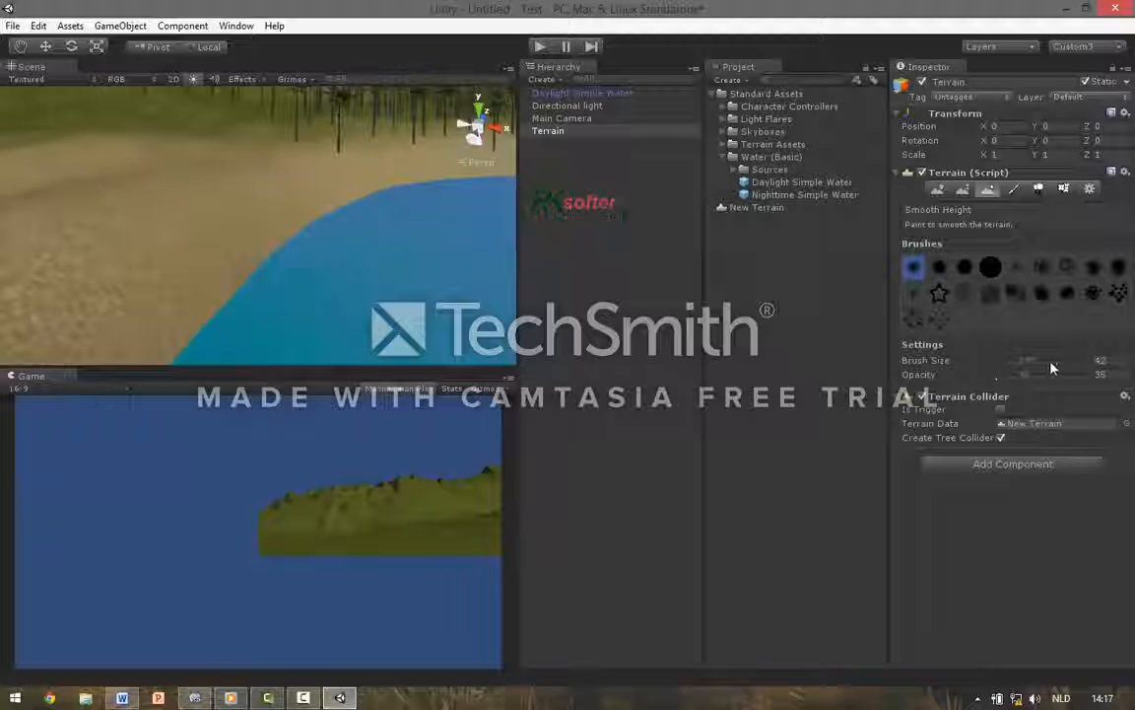
pyautogui.moveTo(1032, 359)
pyautogui.mouseDown()
pyautogui.moveTo(988, 355)
pyautogui.moveTo(1024, 361)
pyautogui.mouseUp()
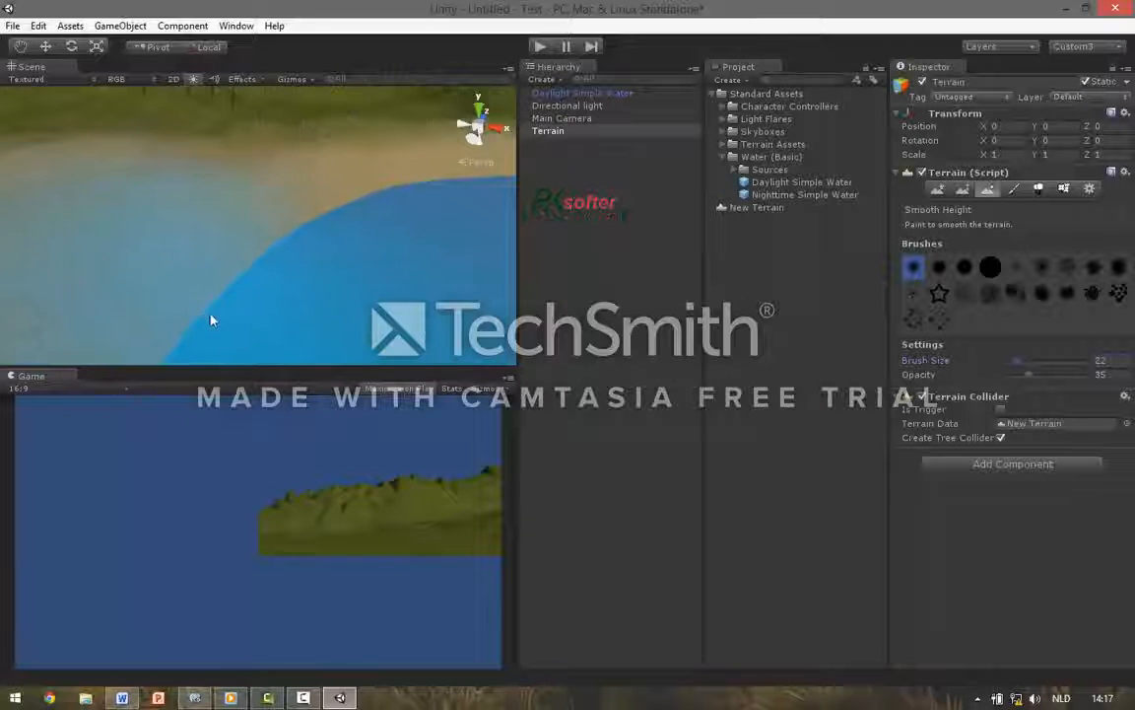
pyautogui.moveTo(232, 292)
pyautogui.mouseDown()
pyautogui.moveTo(139, 282)
pyautogui.moveTo(213, 207)
pyautogui.moveTo(158, 244)
pyautogui.mouseUp()
pyautogui.keyDown('alt'); pyautogui.moveTo(177, 305); pyautogui.dragTo(155, 254); pyautogui.keyUp('alt')
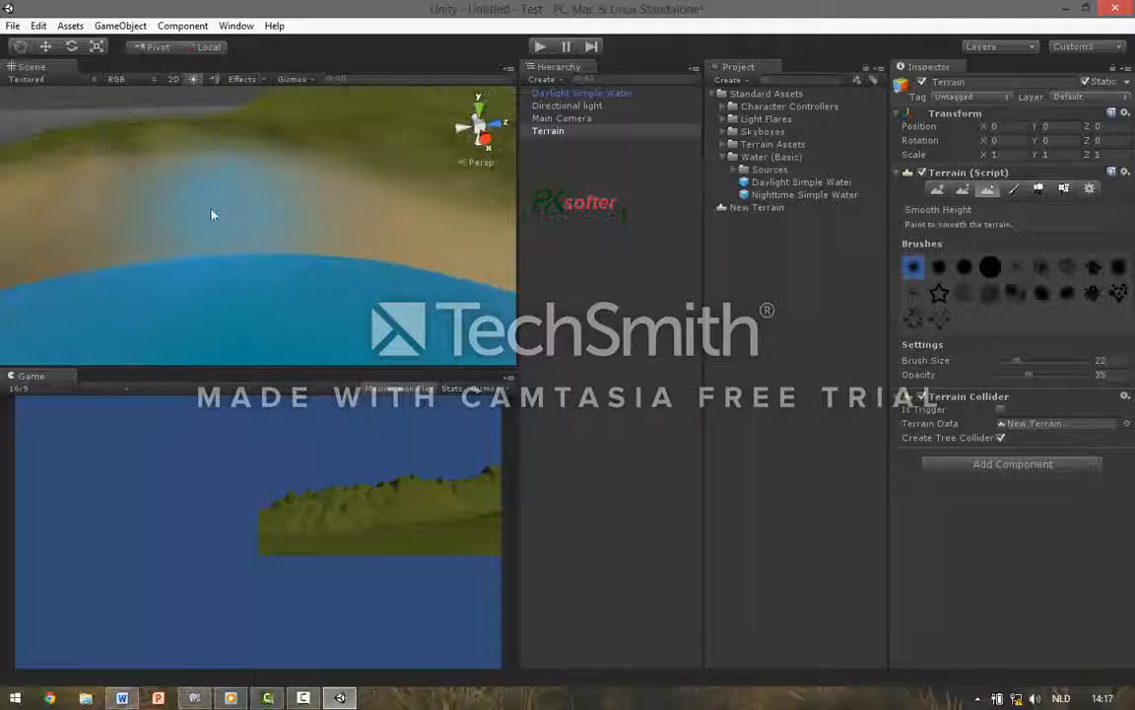
pyautogui.keyDown('alt'); pyautogui.moveTo(352, 197); pyautogui.dragTo(480, 191); pyautogui.keyUp('alt')
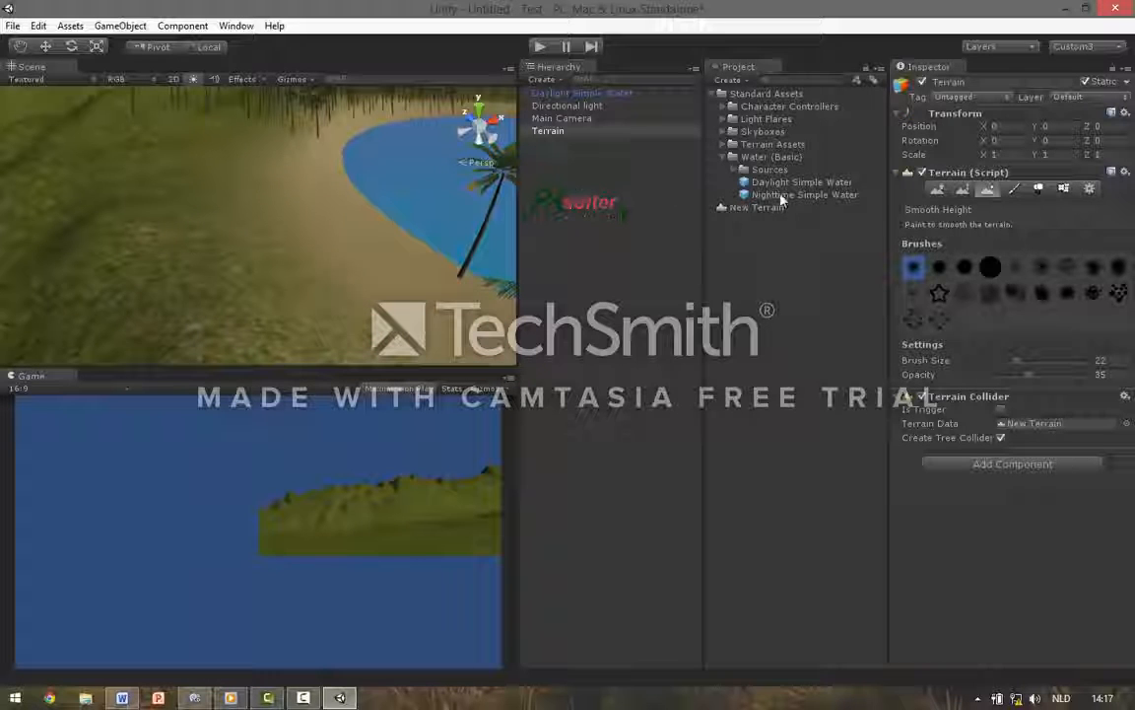
# Place a First Person Controller from the Character Controllers assets on the grass beside the lake.
pyautogui.click(725, 158)
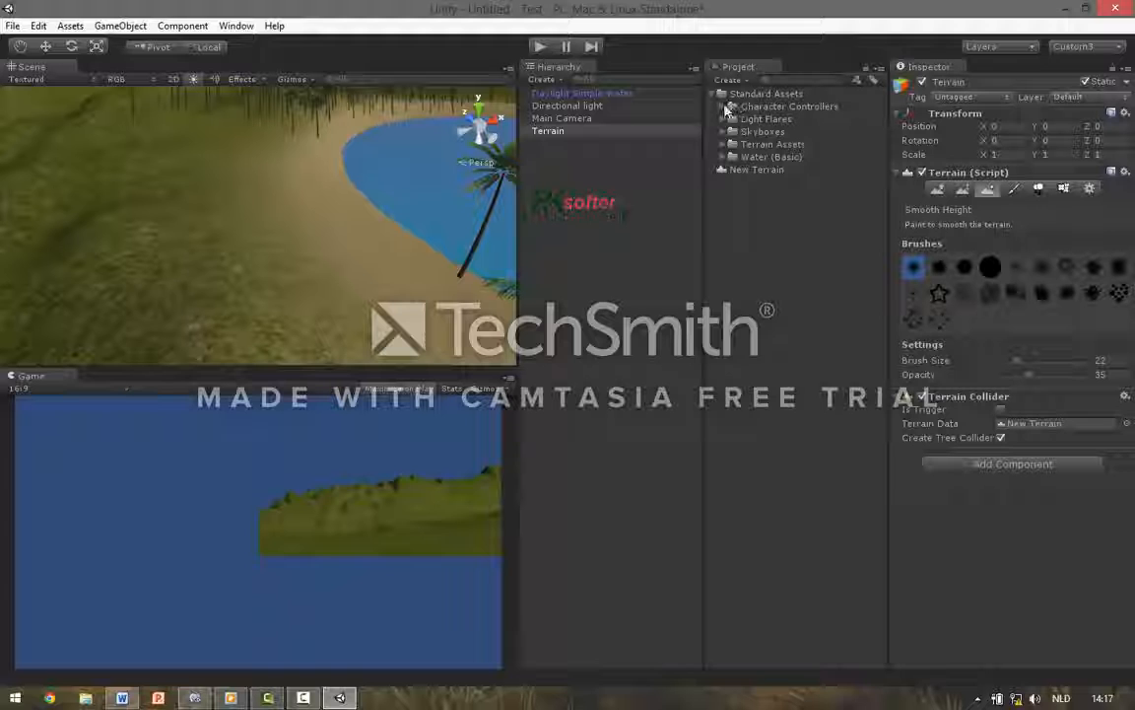
pyautogui.click(730, 107)
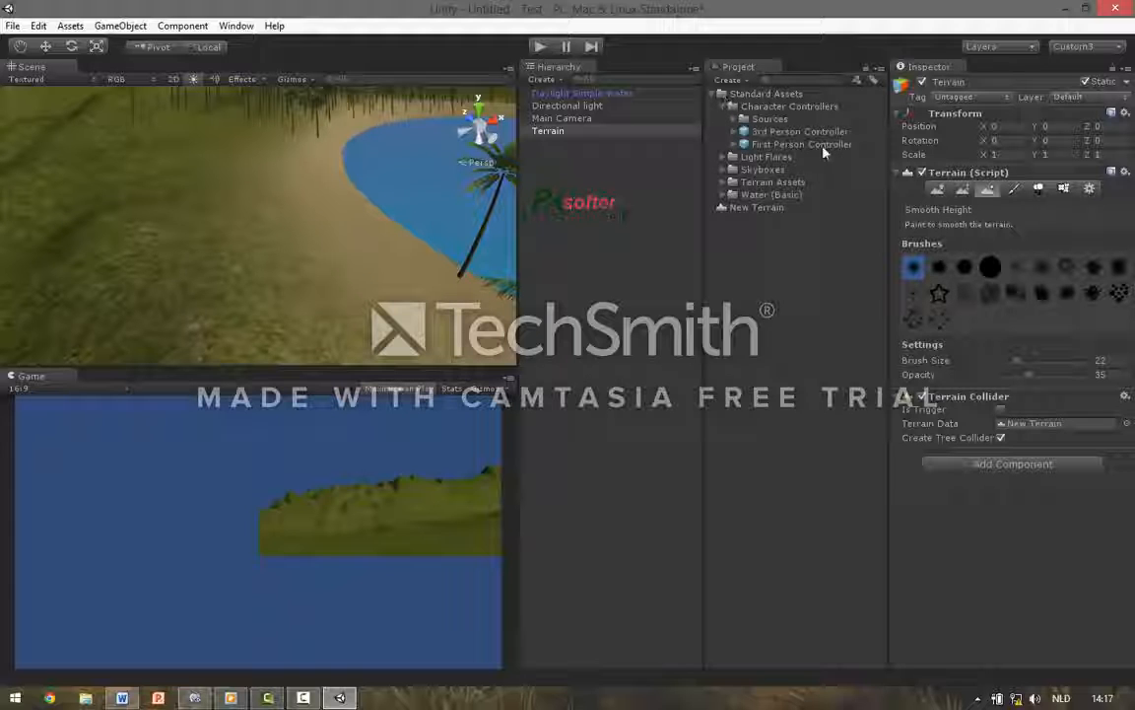
pyautogui.moveTo(831, 143); pyautogui.dragTo(267, 250)
pyautogui.moveTo(347, 263); pyautogui.dragTo(192, 263, button='right')
pyautogui.press('w')
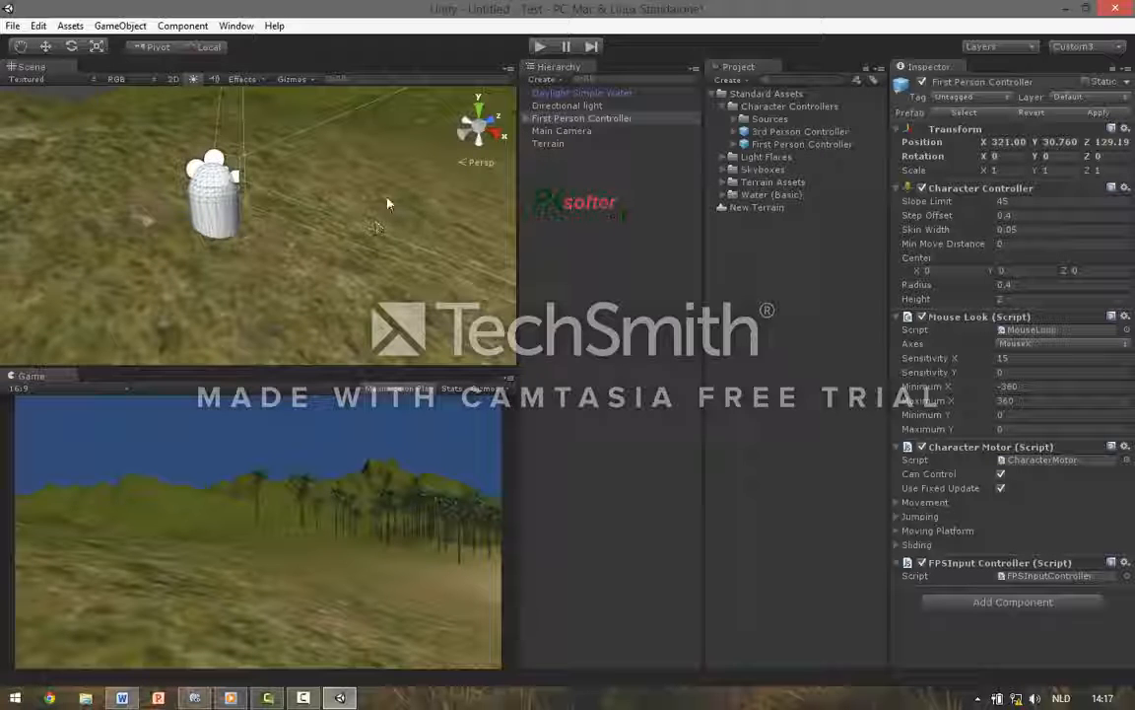
# Raise the First Person Controller above the ground to a Y position of 32.174.
pyautogui.click(46, 46)
pyautogui.moveTo(220, 215); pyautogui.dragTo(220, 141)
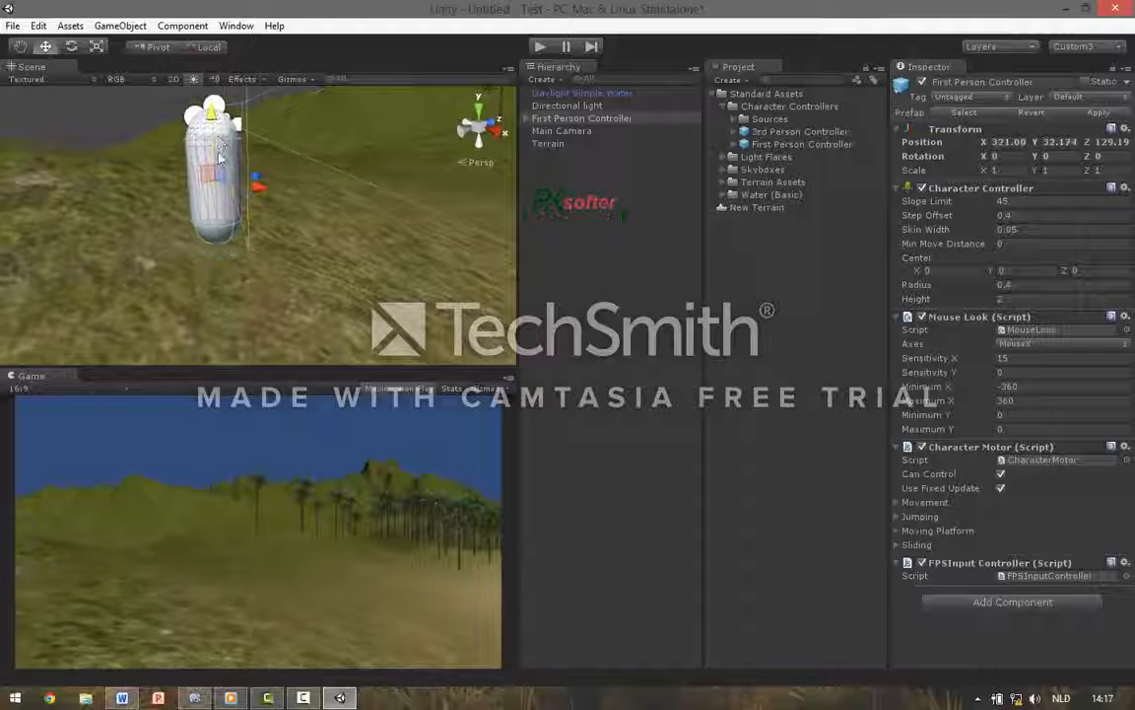
pyautogui.moveTo(185, 246); pyautogui.dragTo(434, 246, button='right')
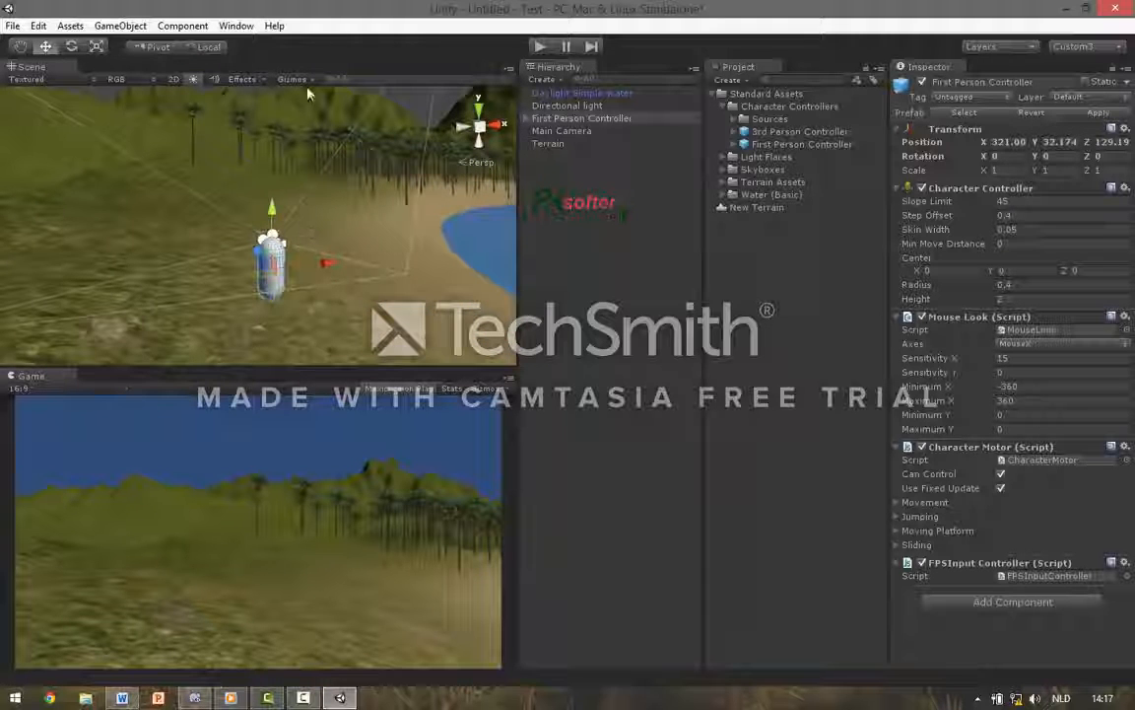
# Play-test the scene by walking the first-person character along the beach and palms, and stop the game.
pyautogui.click(540, 47)
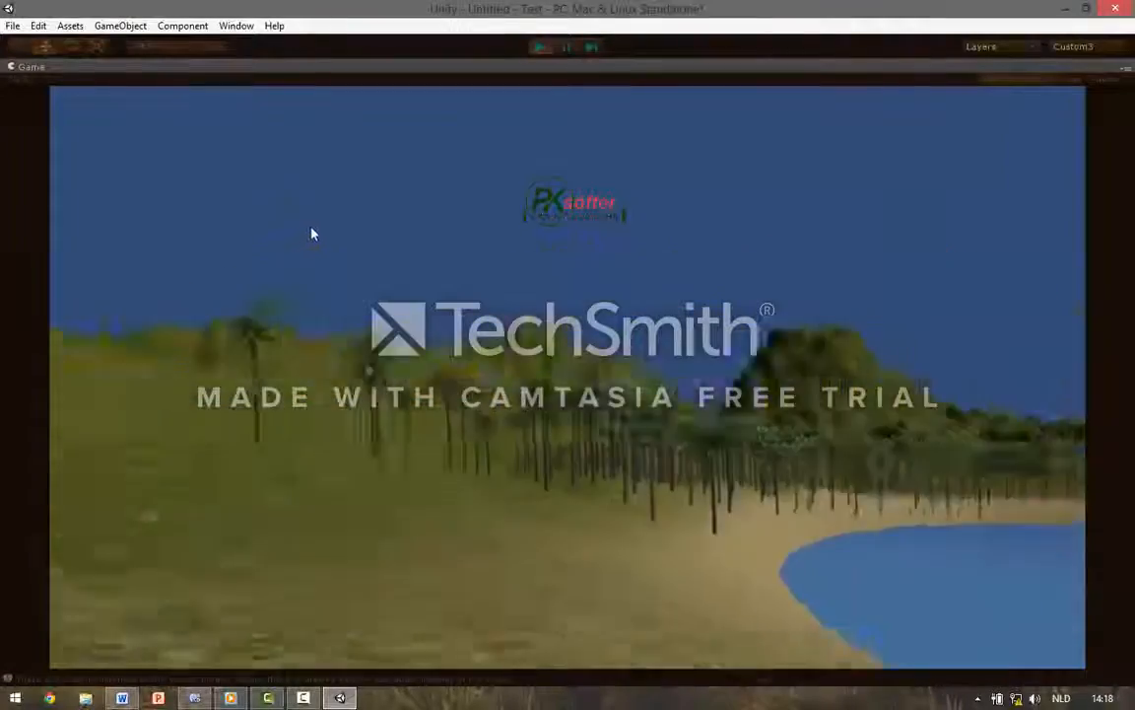
pyautogui.press('w')
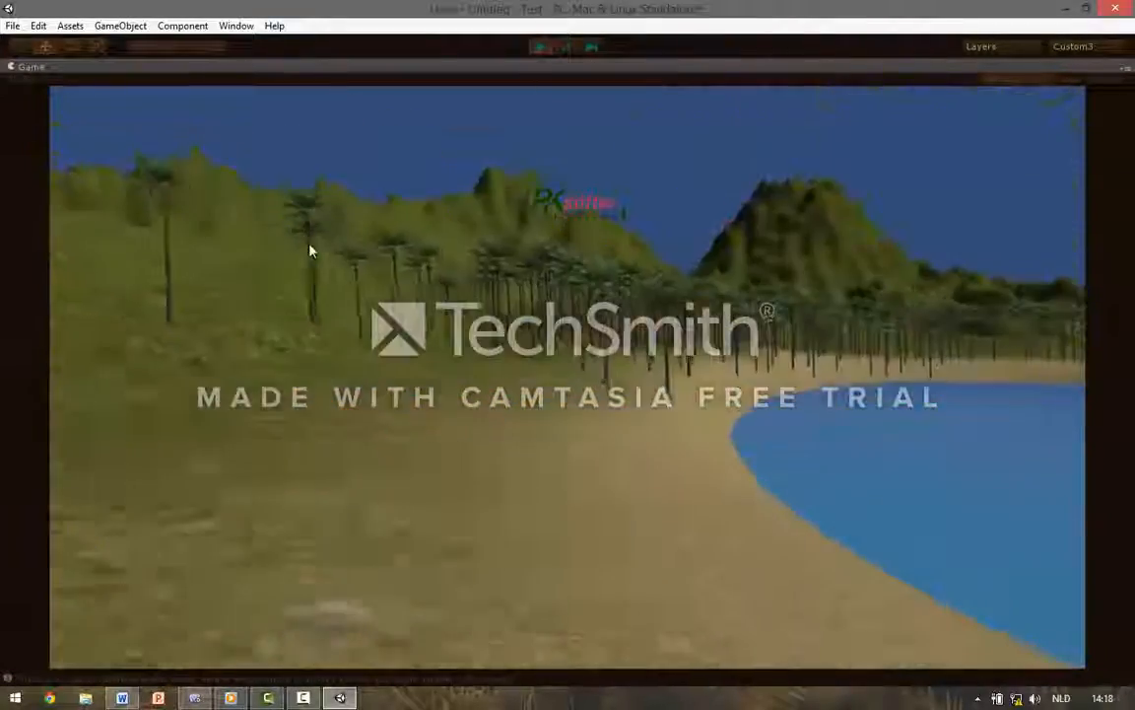
pyautogui.press('w')
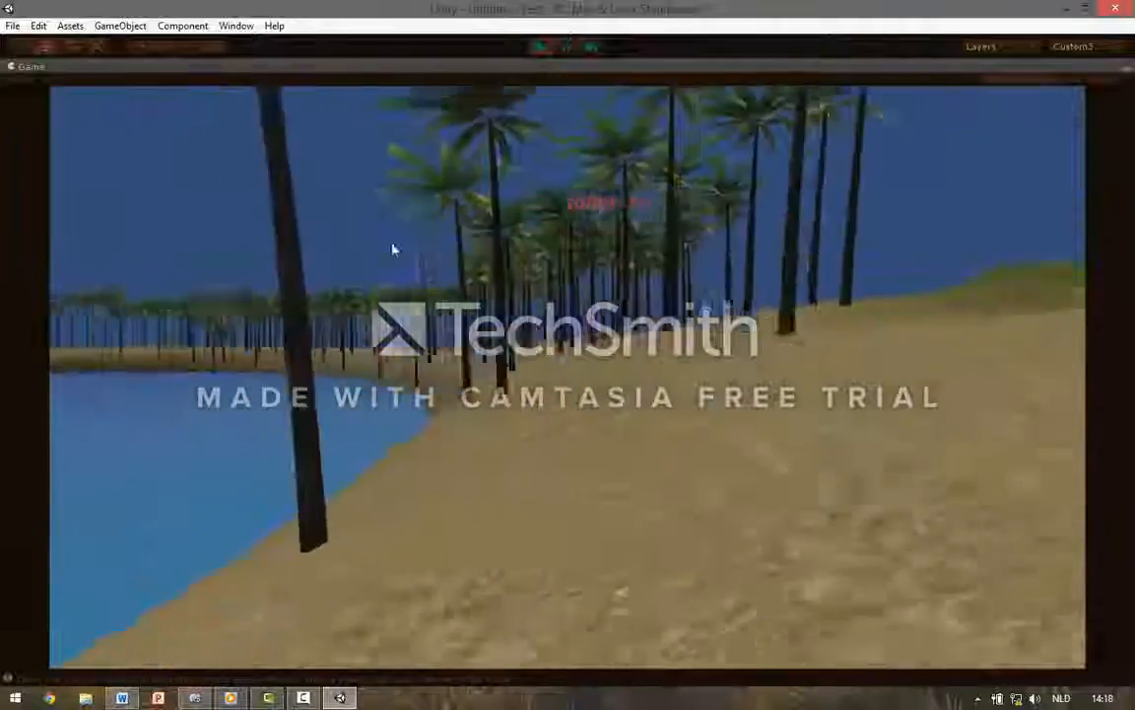
pyautogui.press('w')
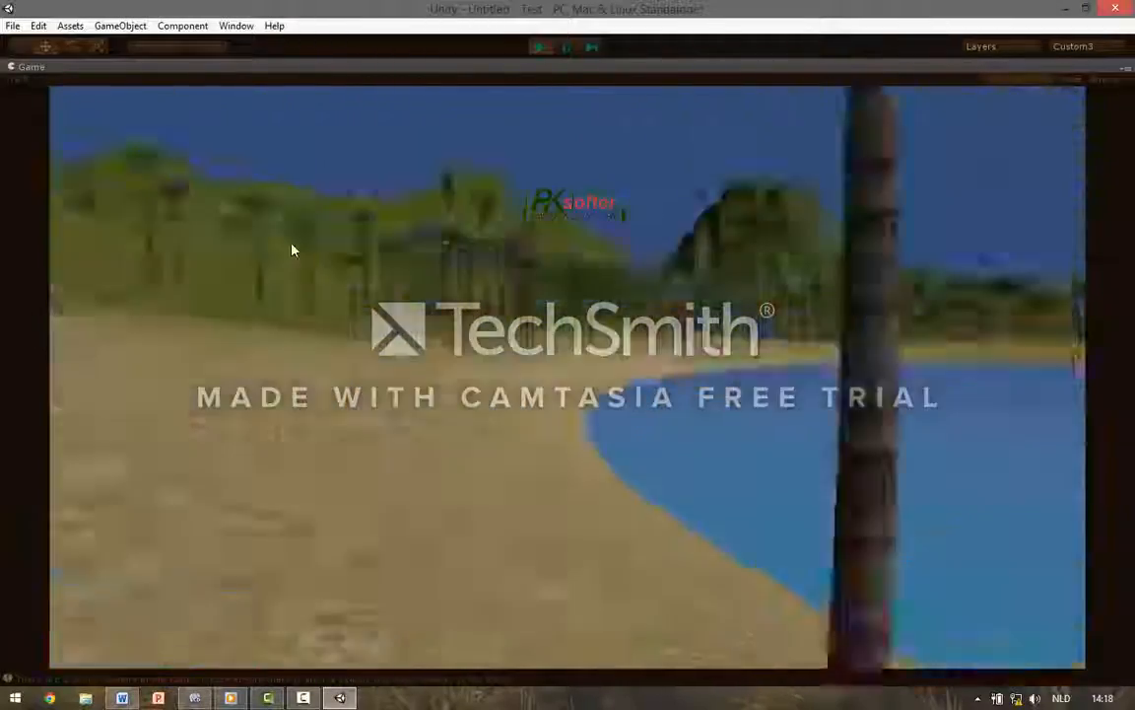
pyautogui.press('w')
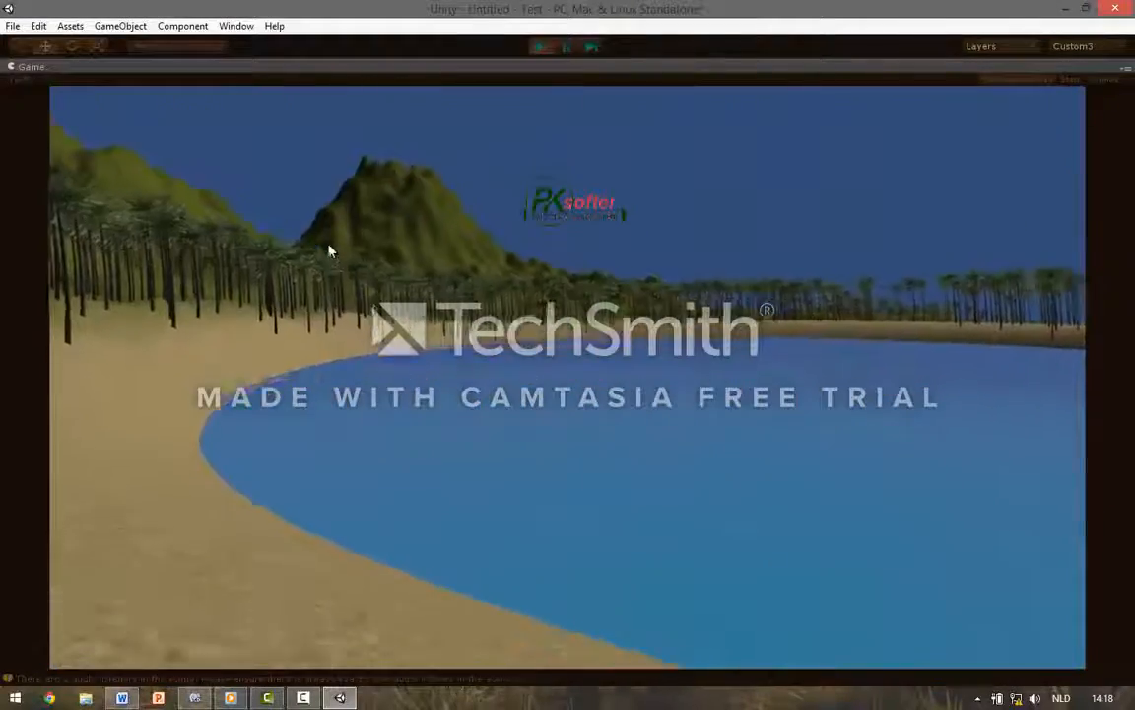
pyautogui.hotkey('ctrl', 'p')
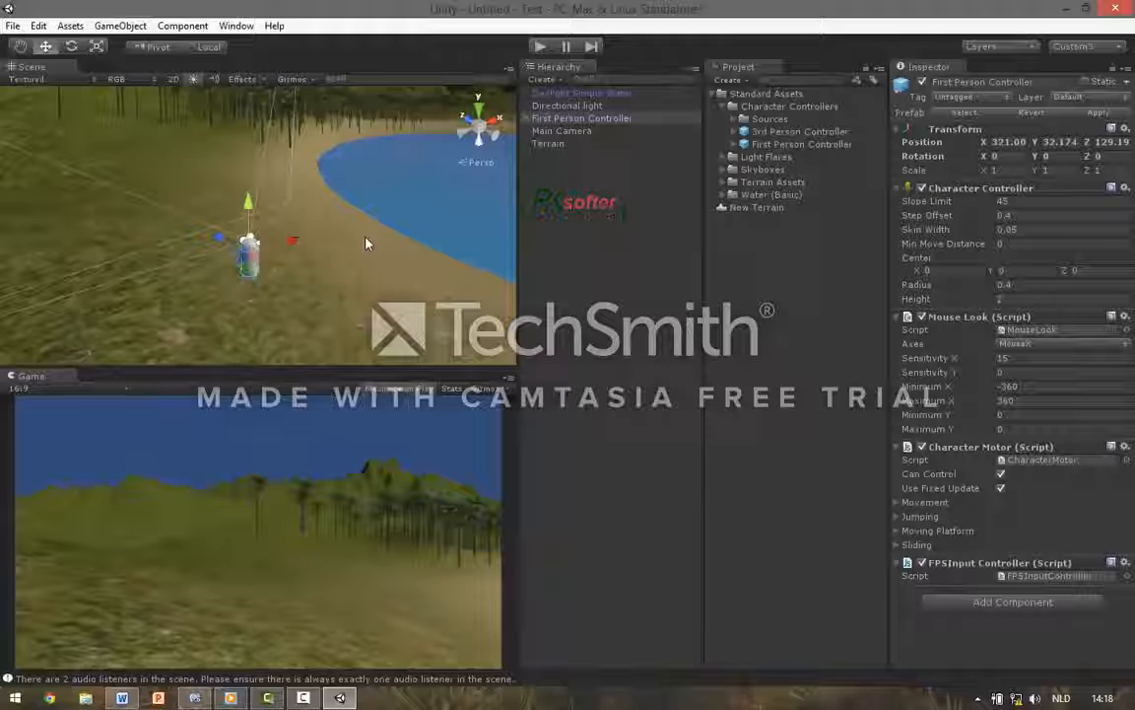
# Add the Grass&Rock texture to the terrain's paint textures.
pyautogui.click(548, 144)
pyautogui.click(1015, 190)
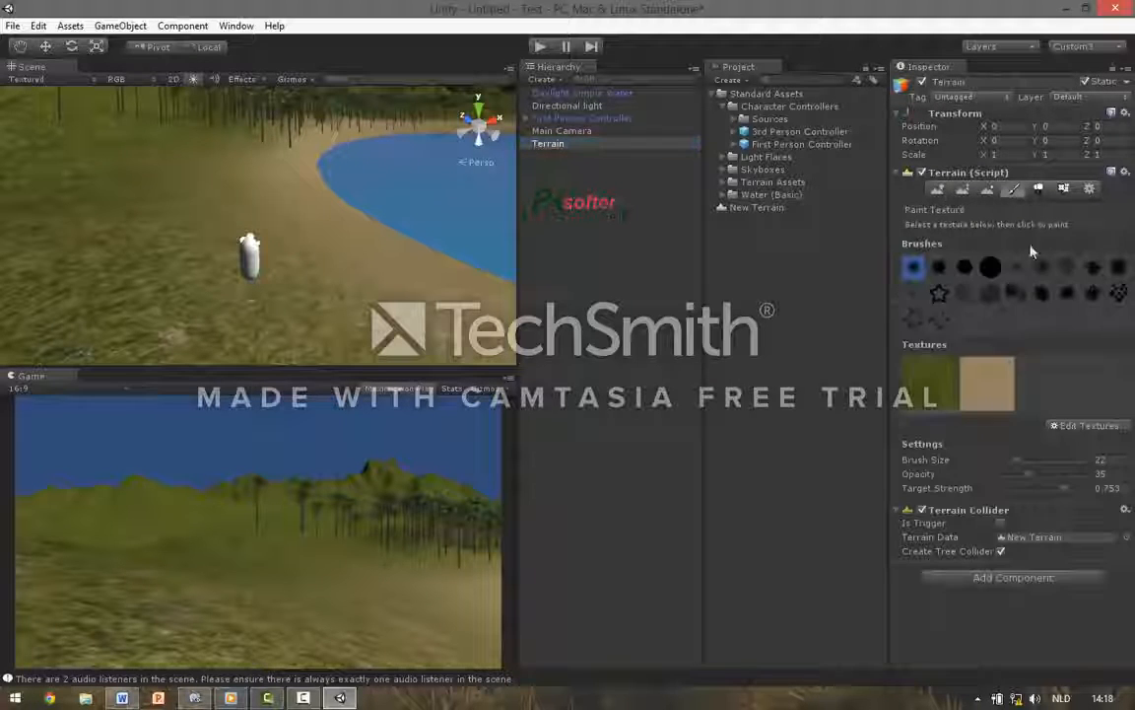
pyautogui.click(1084, 427)
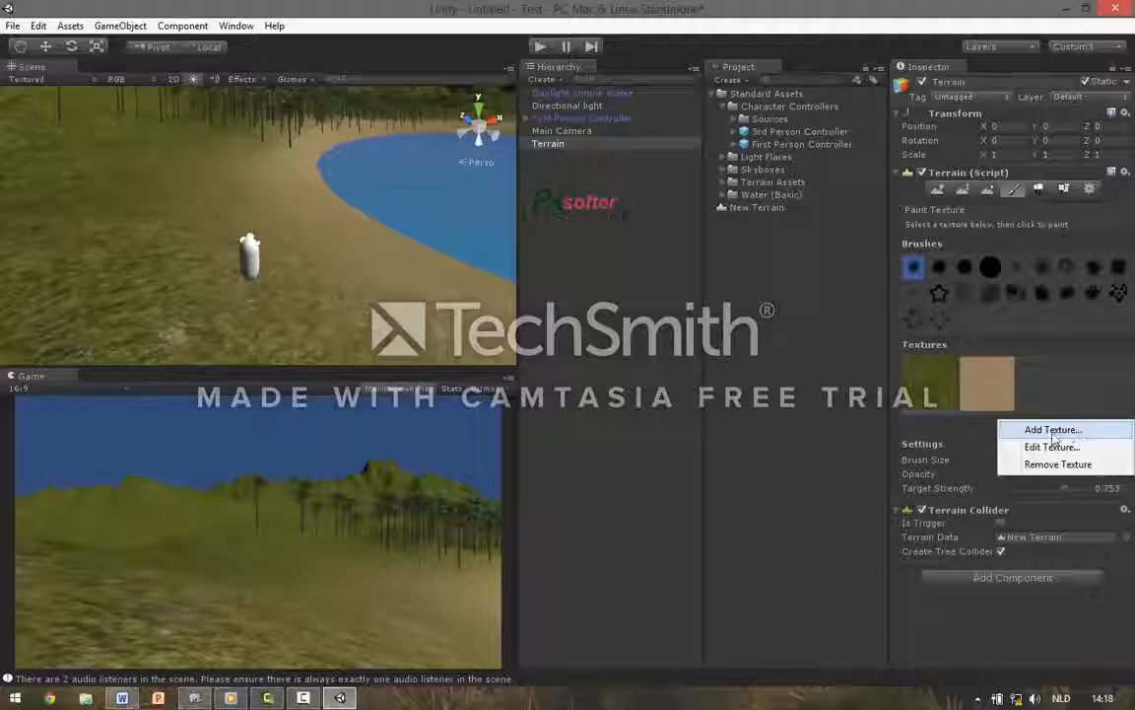
pyautogui.click(1045, 429)
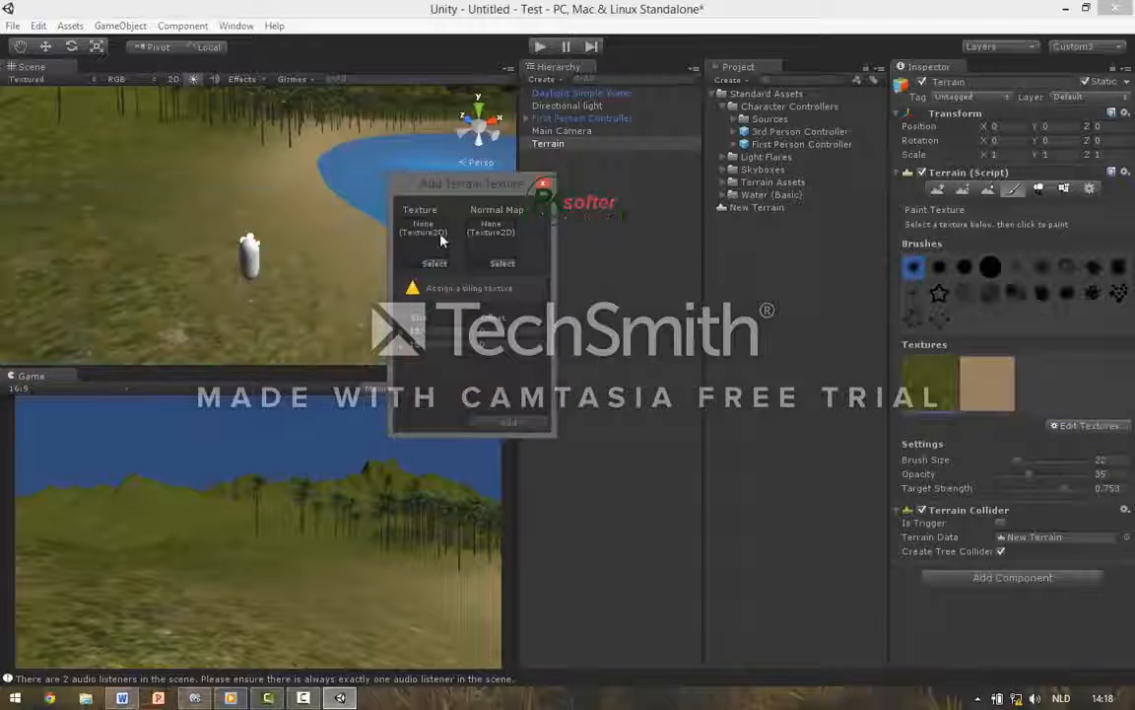
pyautogui.click(434, 263)
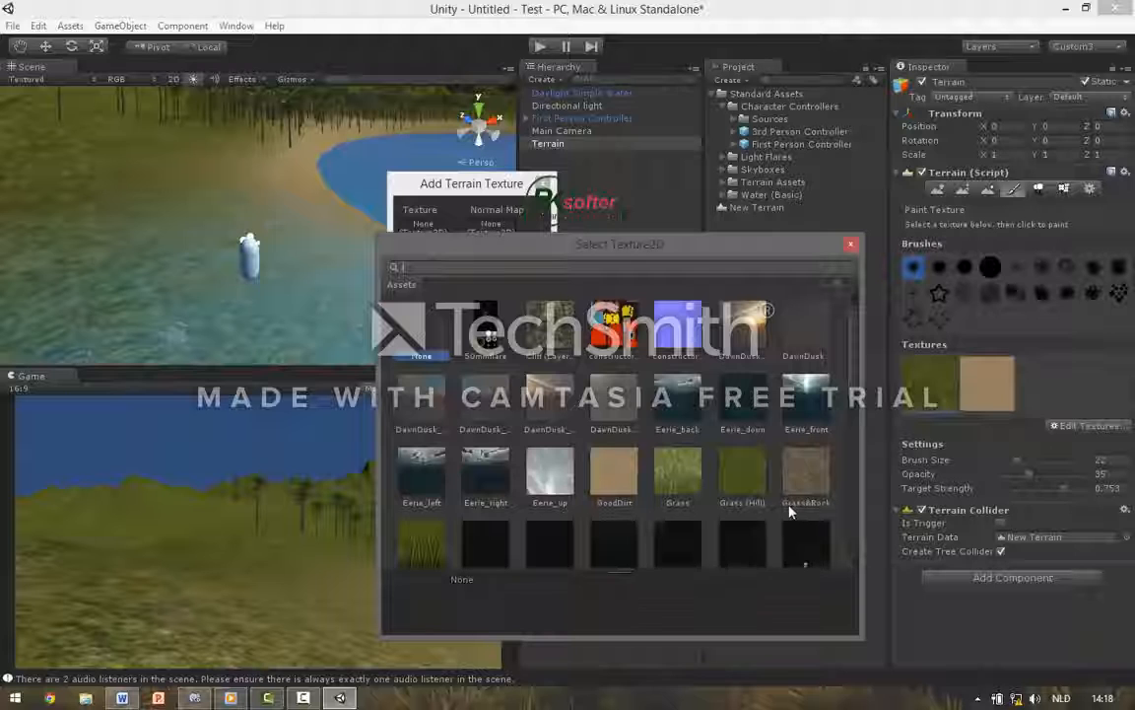
pyautogui.click(800, 477)
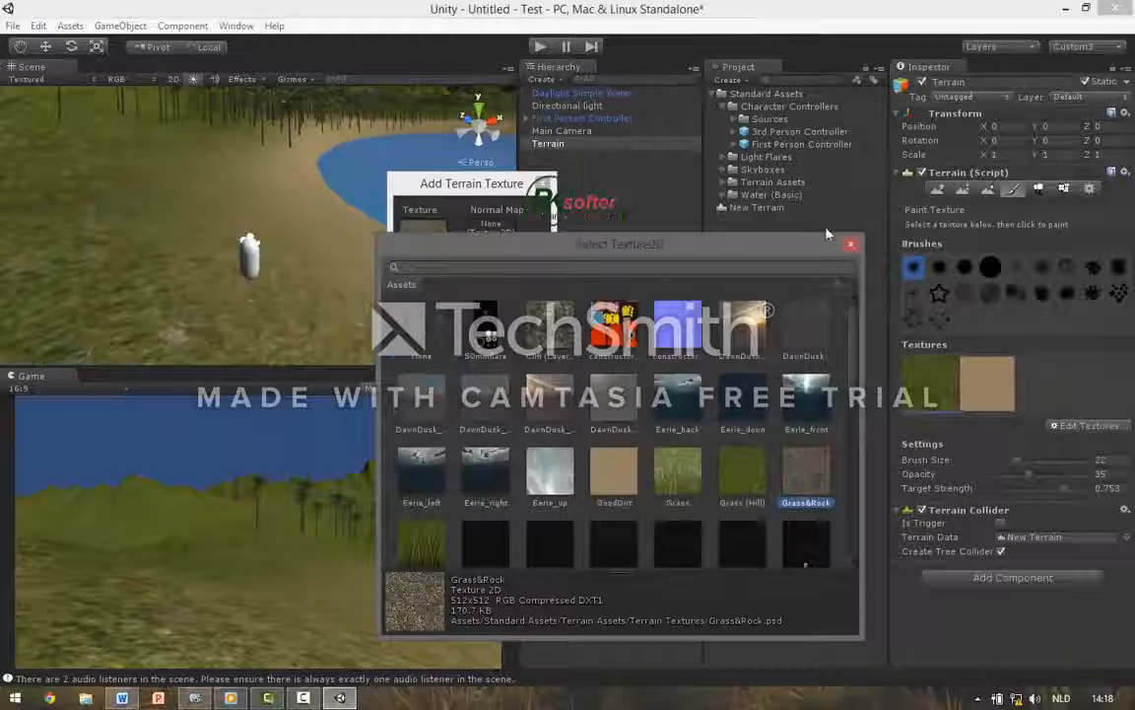
pyautogui.click(850, 246)
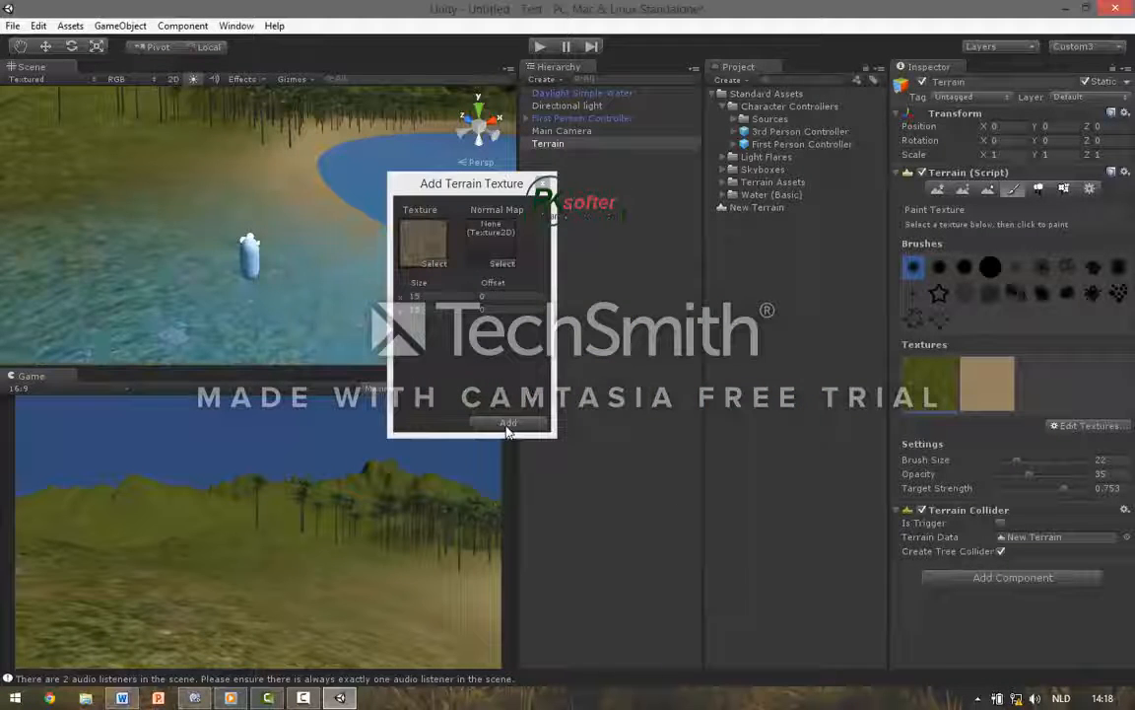
pyautogui.click(471, 416)
# Paint the Grass&Rock texture over the mountain peaks and ridges around the terrain.
pyautogui.click(1050, 396)
pyautogui.moveTo(379, 226)
pyautogui.keyDown('alt'); pyautogui.mouseDown()
pyautogui.moveTo(123, 401)
pyautogui.moveTo(36, 476)
pyautogui.moveTo(152, 236)
pyautogui.moveTo(316, 185)
pyautogui.moveTo(339, 165)
pyautogui.moveTo(327, 202)
pyautogui.moveTo(293, 185)
pyautogui.mouseUp(); pyautogui.keyUp('alt')
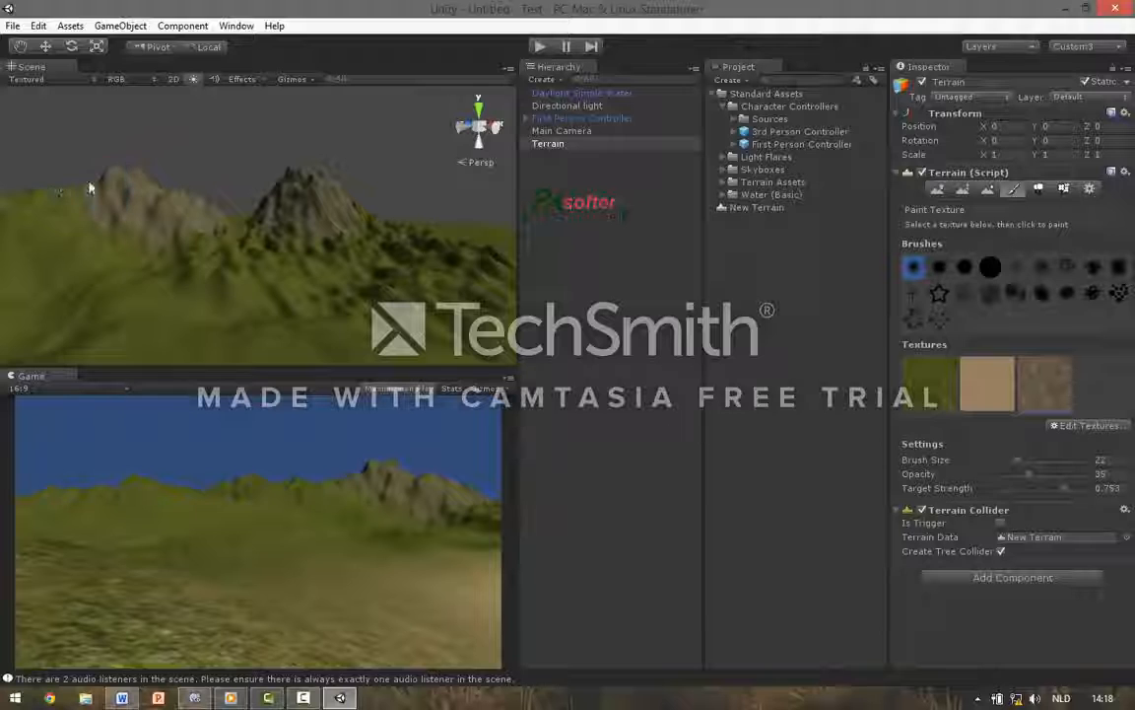
pyautogui.keyDown('alt'); pyautogui.moveTo(216, 220); pyautogui.dragTo(49, 190); pyautogui.keyUp('alt')
pyautogui.moveTo(48, 190); pyautogui.dragTo(305, 202, button='middle')
pyautogui.moveTo(125, 225)
pyautogui.mouseDown()
pyautogui.moveTo(129, 269)
pyautogui.moveTo(212, 235)
pyautogui.moveTo(253, 259)
pyautogui.mouseUp()
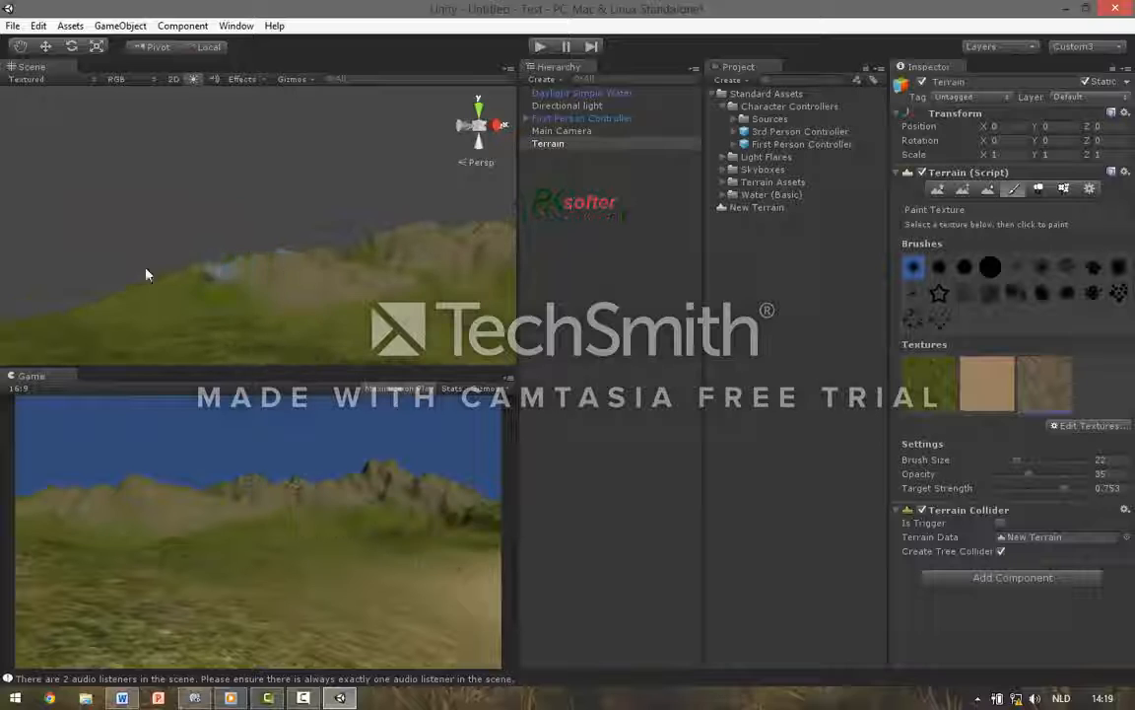
pyautogui.moveTo(182, 268); pyautogui.dragTo(312, 258)
pyautogui.moveTo(197, 237)
pyautogui.keyDown('alt'); pyautogui.mouseDown()
pyautogui.moveTo(307, 219)
pyautogui.moveTo(298, 237)
pyautogui.moveTo(378, 268)
pyautogui.mouseUp(); pyautogui.keyUp('alt')
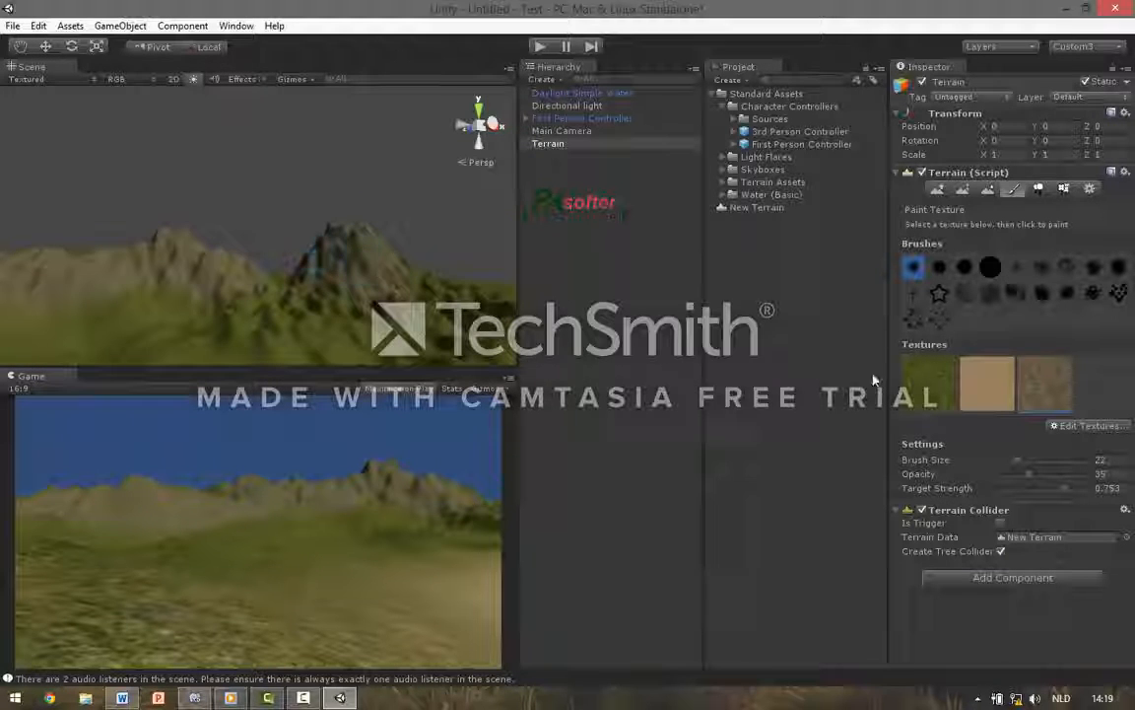
# Play-test the scene again to view the rock-textured mountains in first person, and stop the game.
pyautogui.hotkey('ctrl', 'p')
pyautogui.press('w')
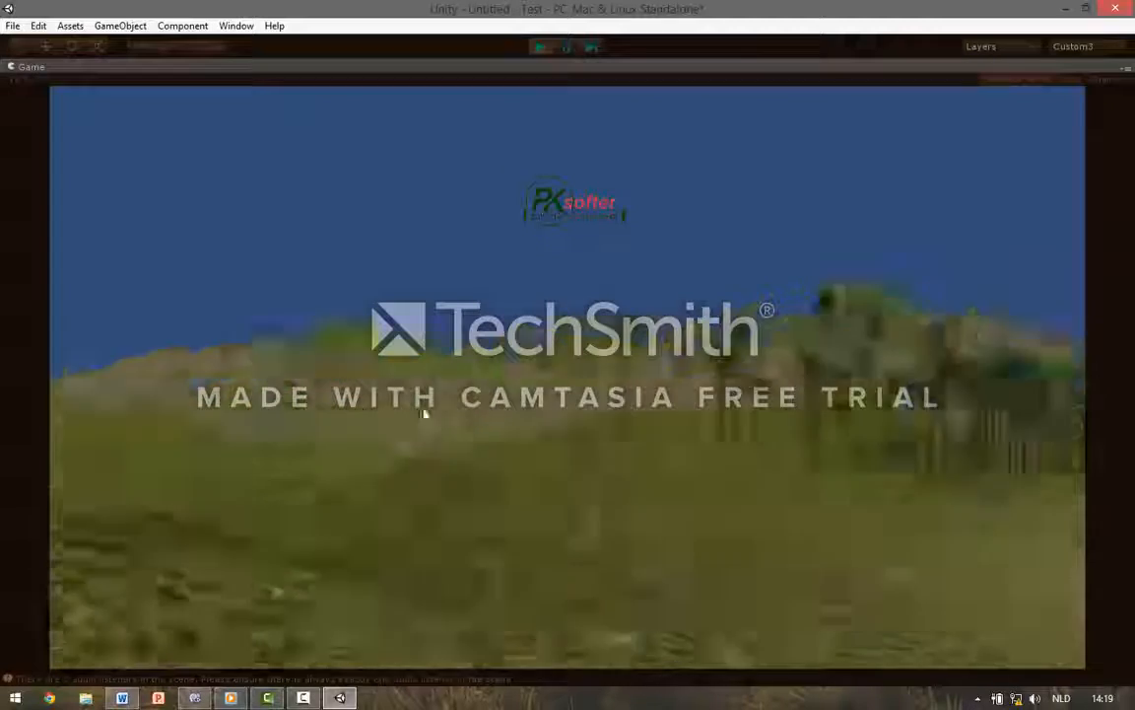
pyautogui.press('w')
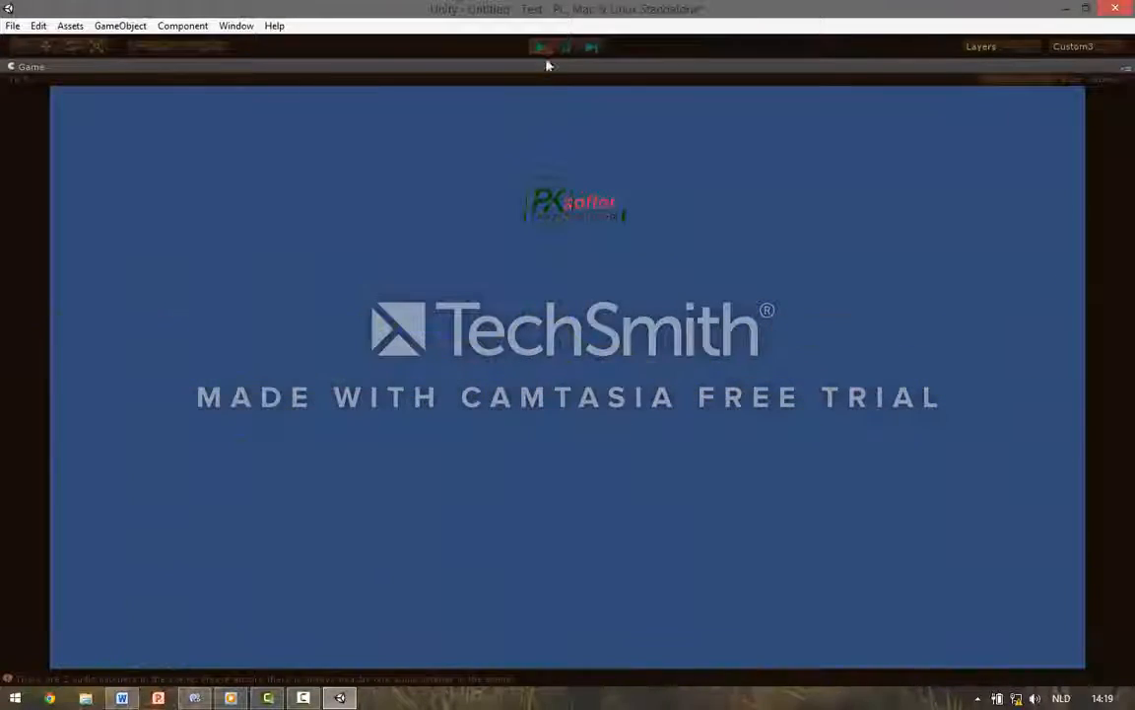
pyautogui.click(541, 46)
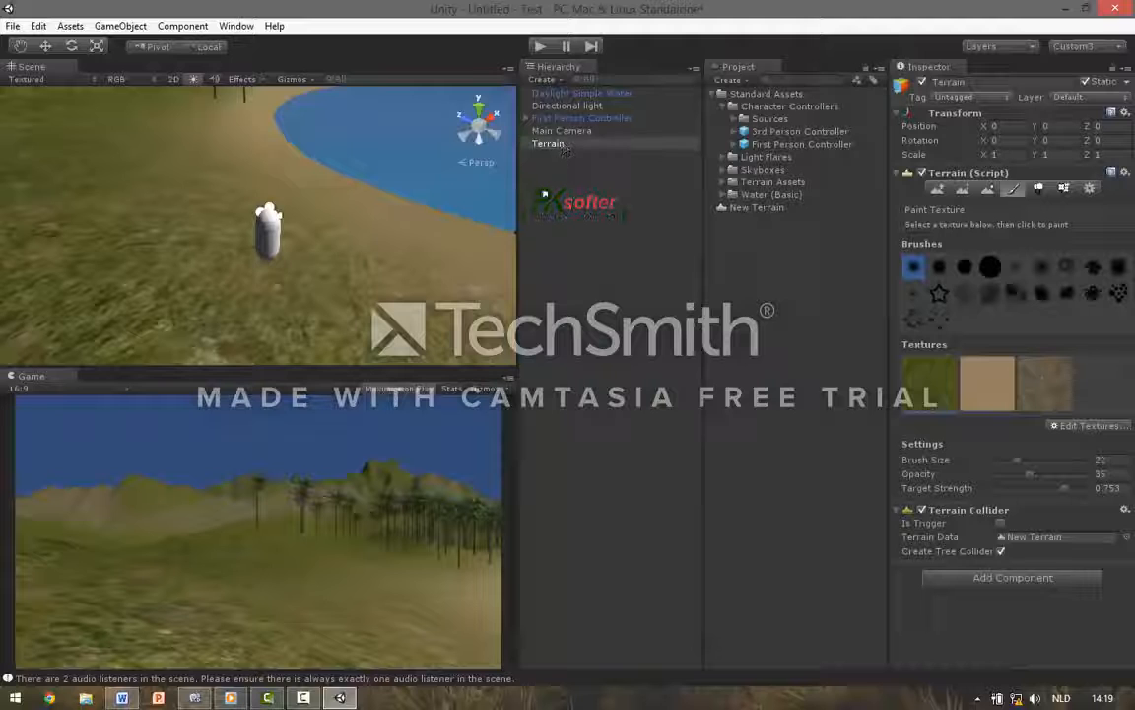
# Assign Sunny3 Skybox as the skybox material in the scene's render settings, and play-test the sky in first person.
pyautogui.click(37, 26)
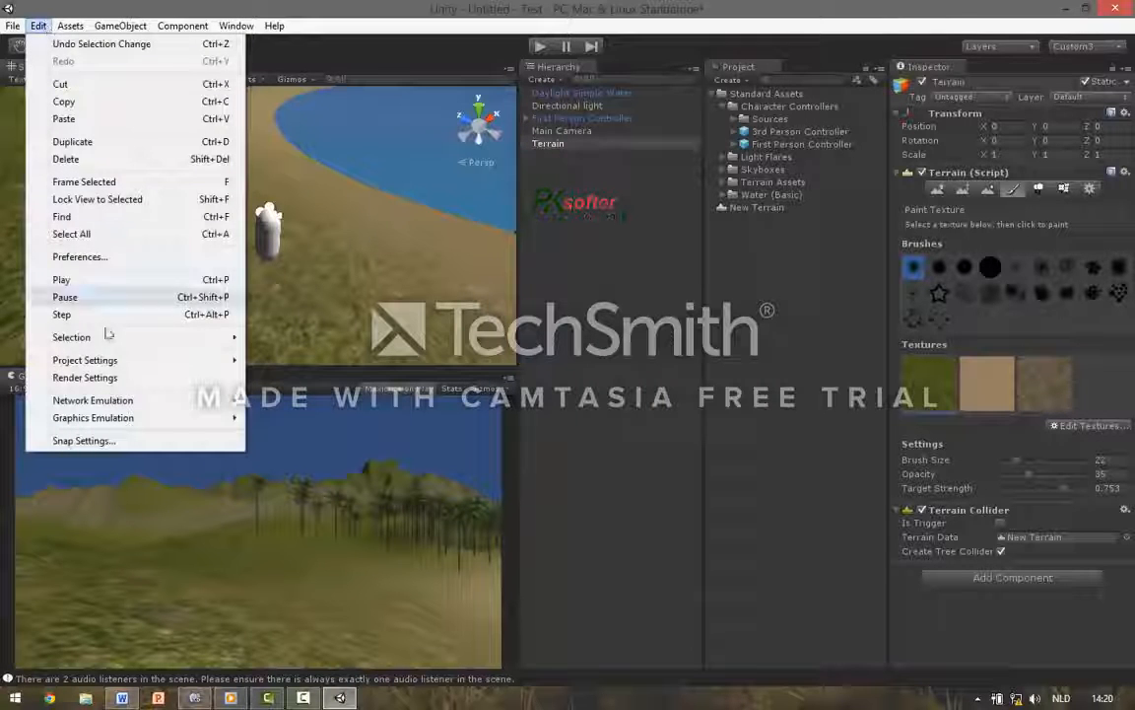
pyautogui.click(85, 377)
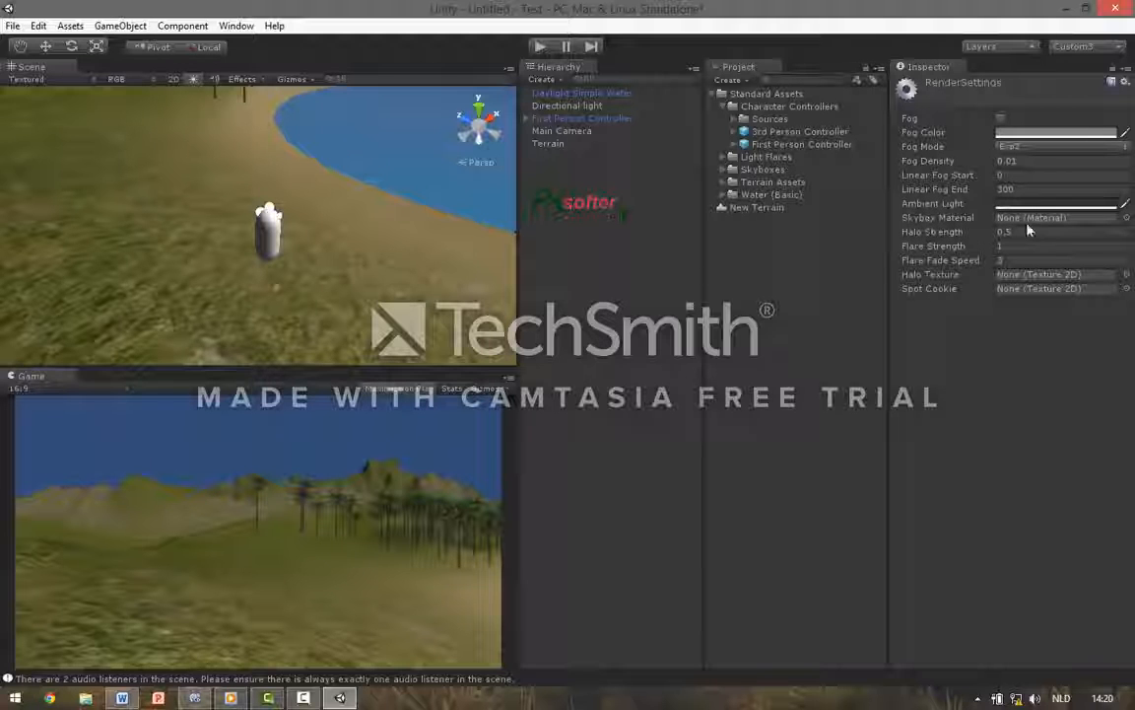
pyautogui.click(1126, 219)
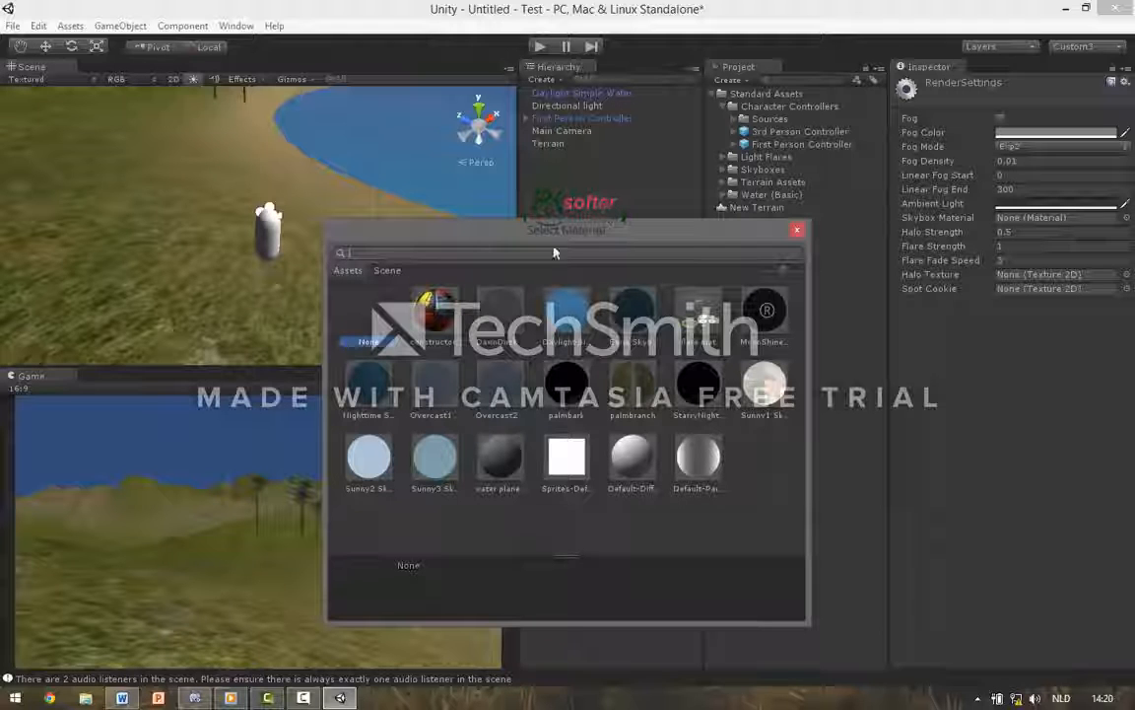
pyautogui.click(435, 458)
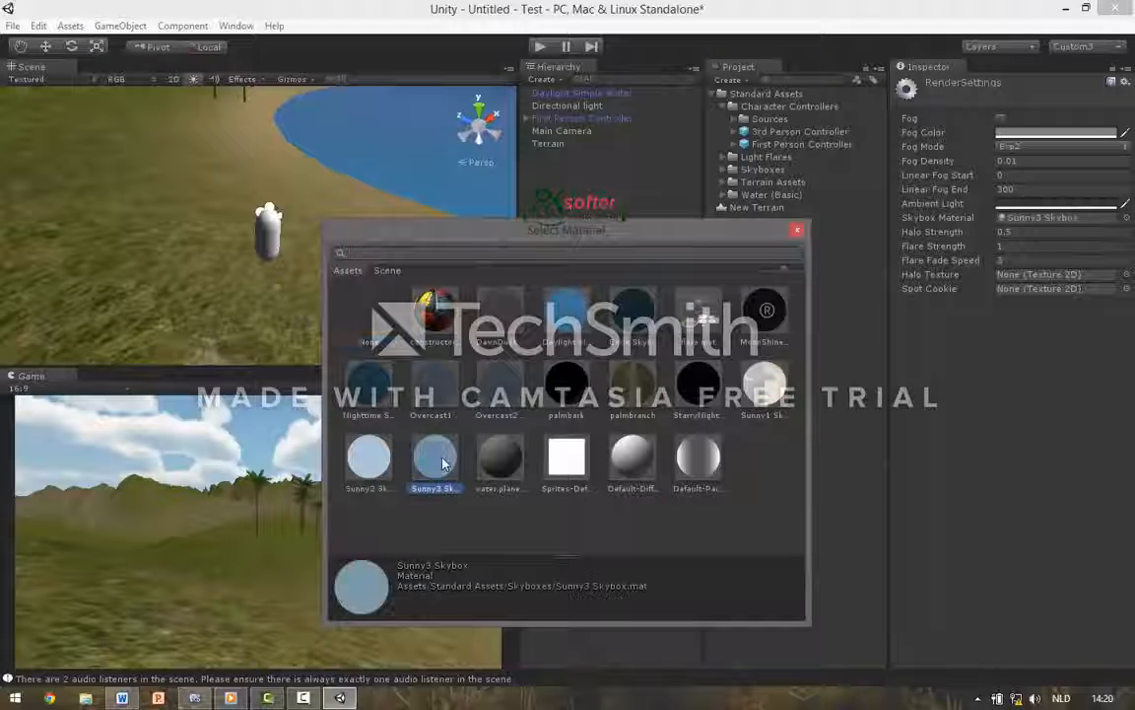
pyautogui.click(797, 231)
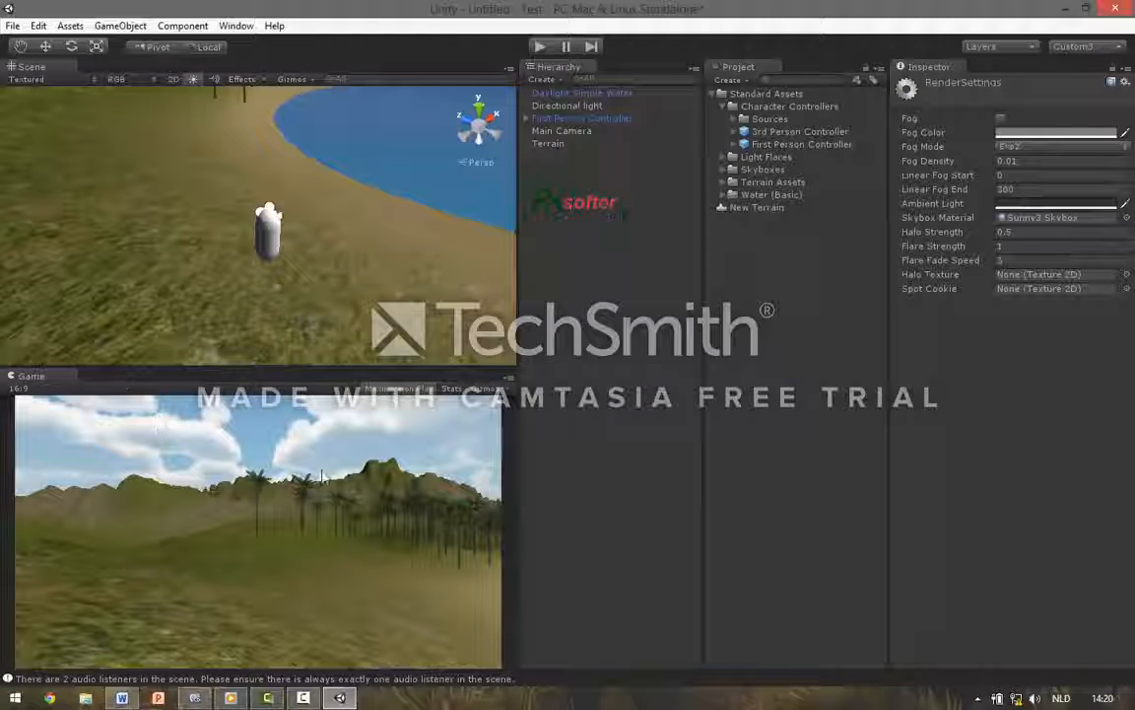
pyautogui.click(540, 47)
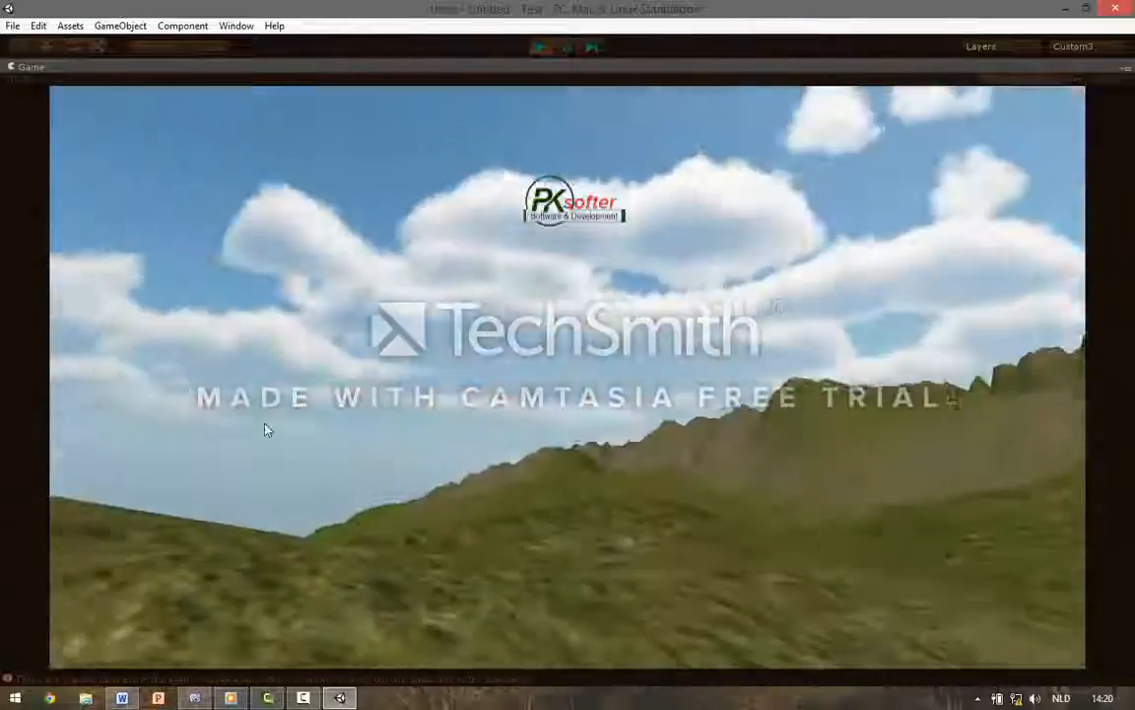
pyautogui.click(540, 46)
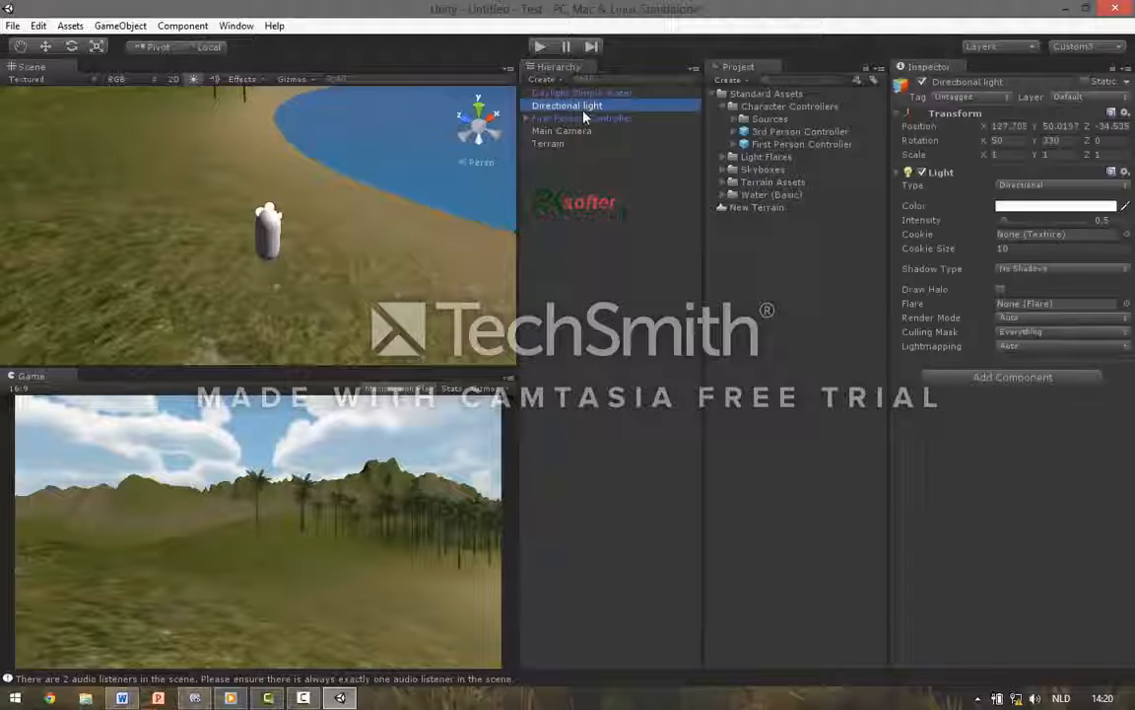
# Assign the 50mm Zoom flare to the directional light, and play-test the scene looking up at the sun.
pyautogui.click(1125, 305)
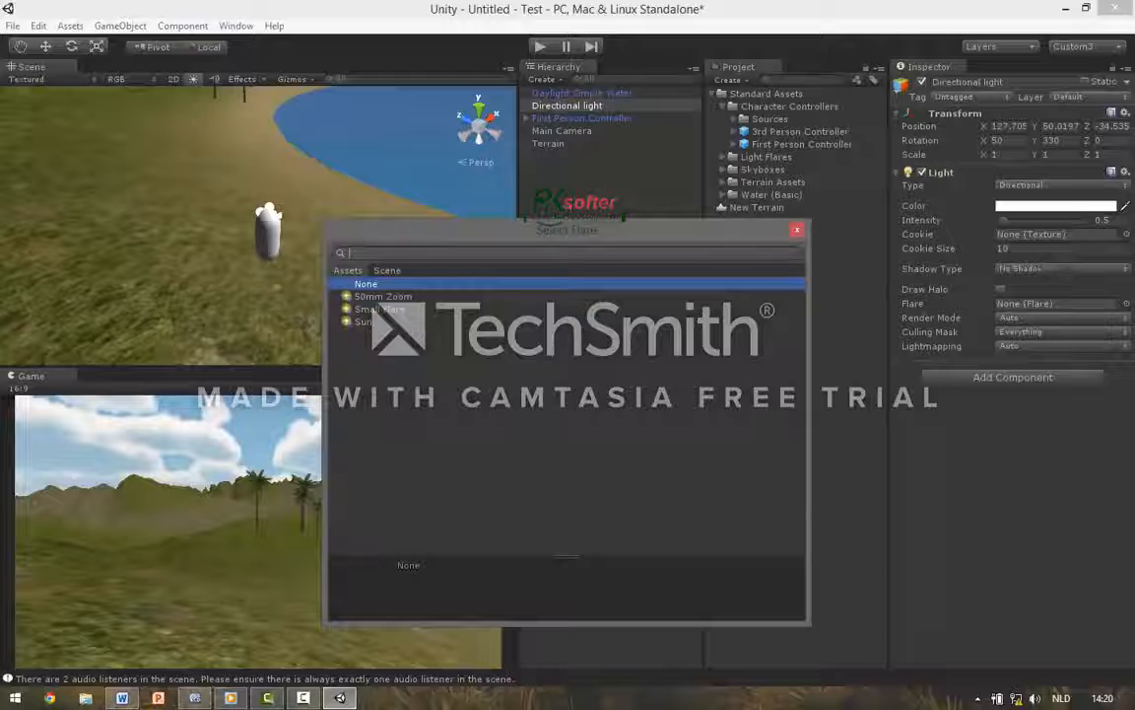
pyautogui.click(404, 297)
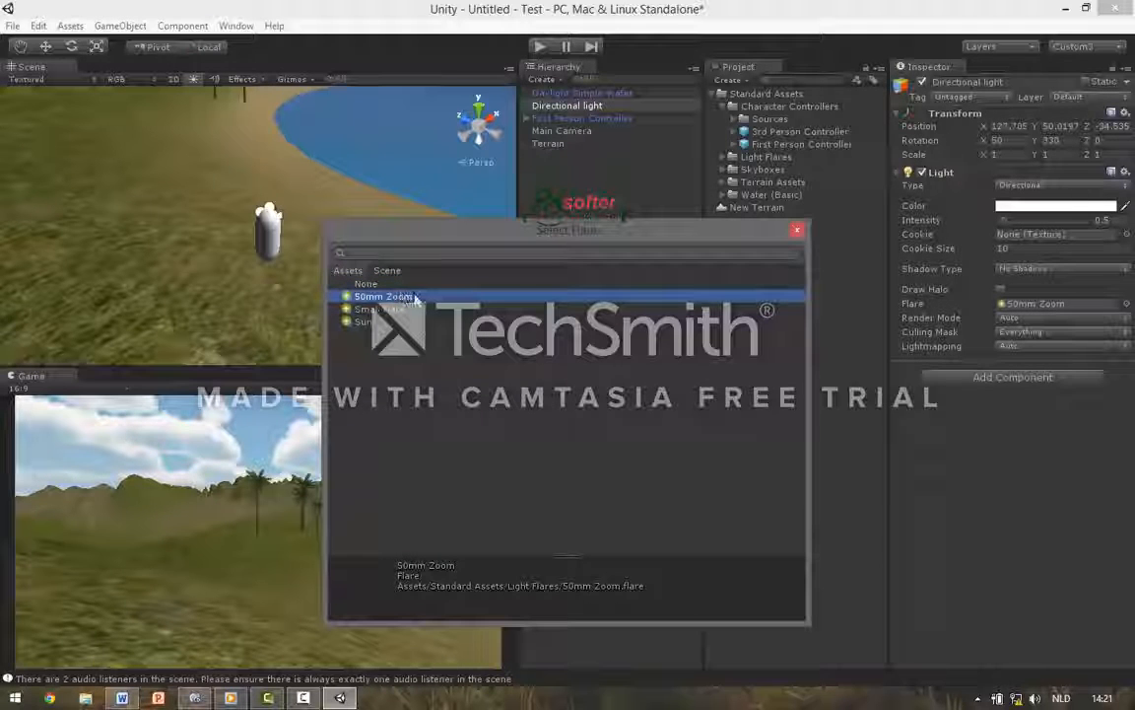
pyautogui.click(797, 231)
pyautogui.click(541, 47)
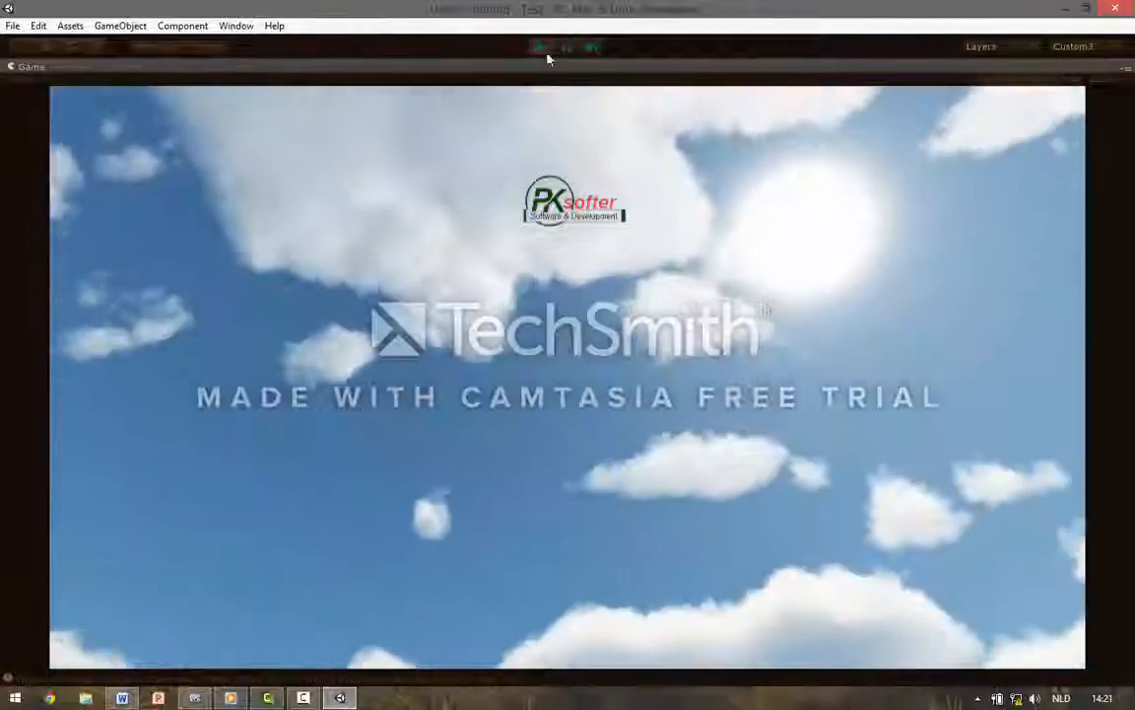
pyautogui.click(541, 47)
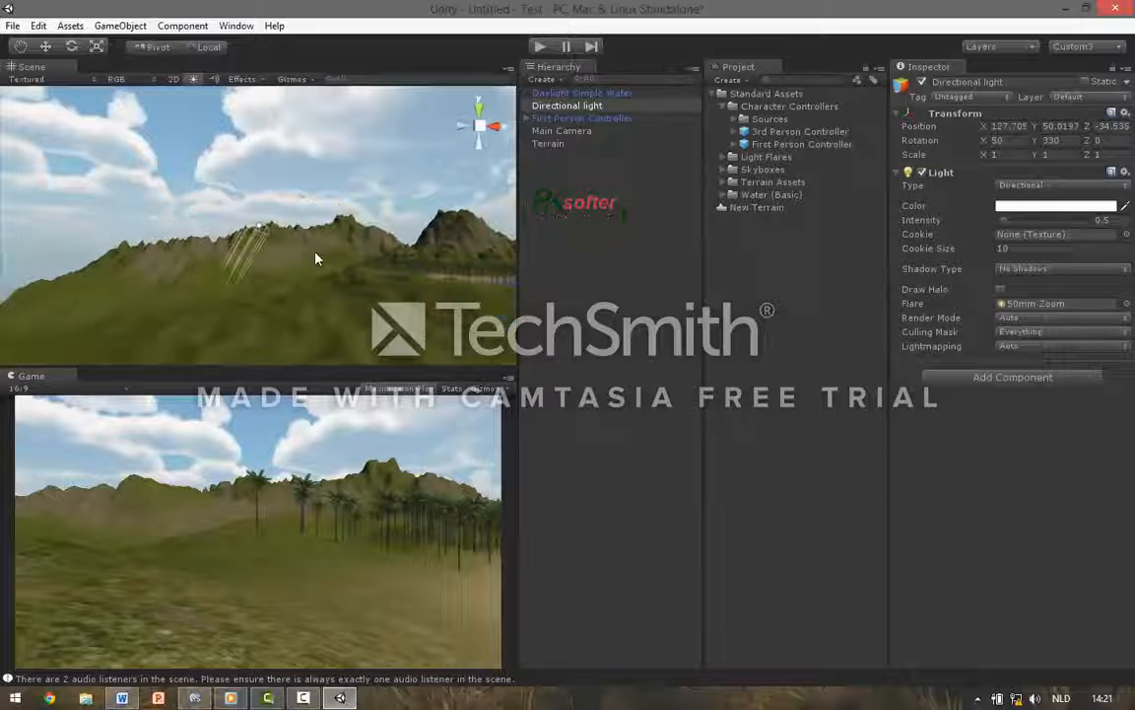
# Rotate the directional light to about 64° on X and -125° on Z to align its flare with the skybox's sun, and start a play-test.
pyautogui.moveTo(315, 251); pyautogui.dragTo(533, 245, button='right')
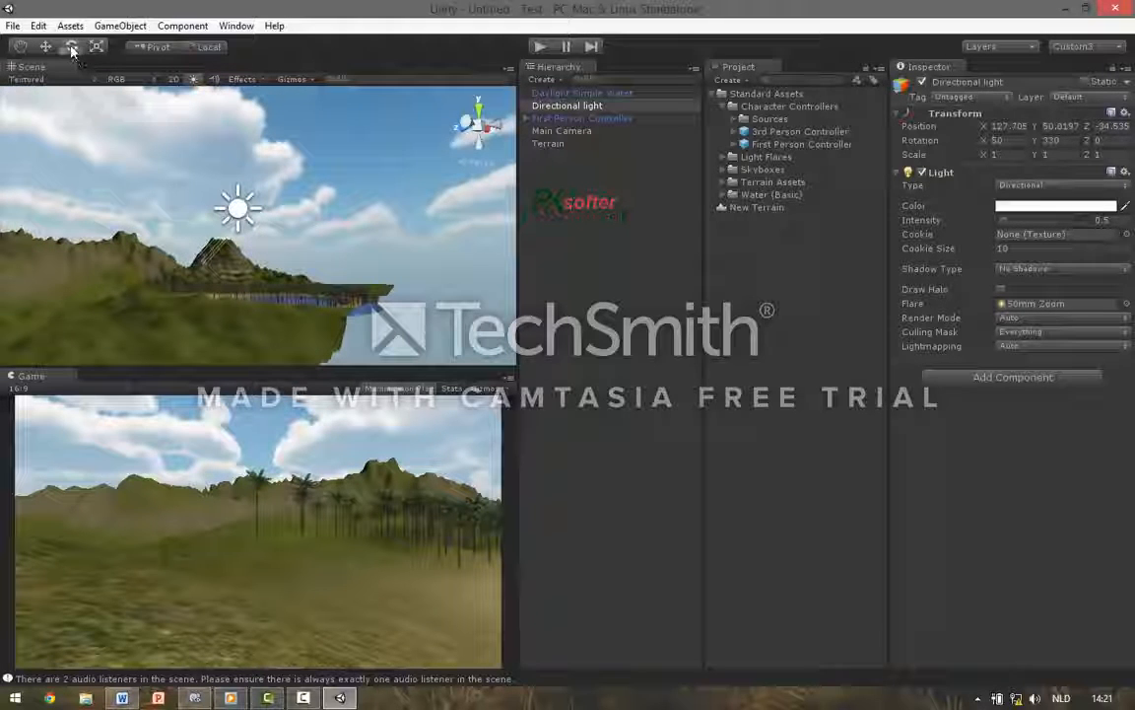
pyautogui.moveTo(283, 294)
pyautogui.mouseDown(button='right')
pyautogui.moveTo(234, 183)
pyautogui.moveTo(226, 106)
pyautogui.moveTo(272, 283)
pyautogui.mouseUp(button='right')
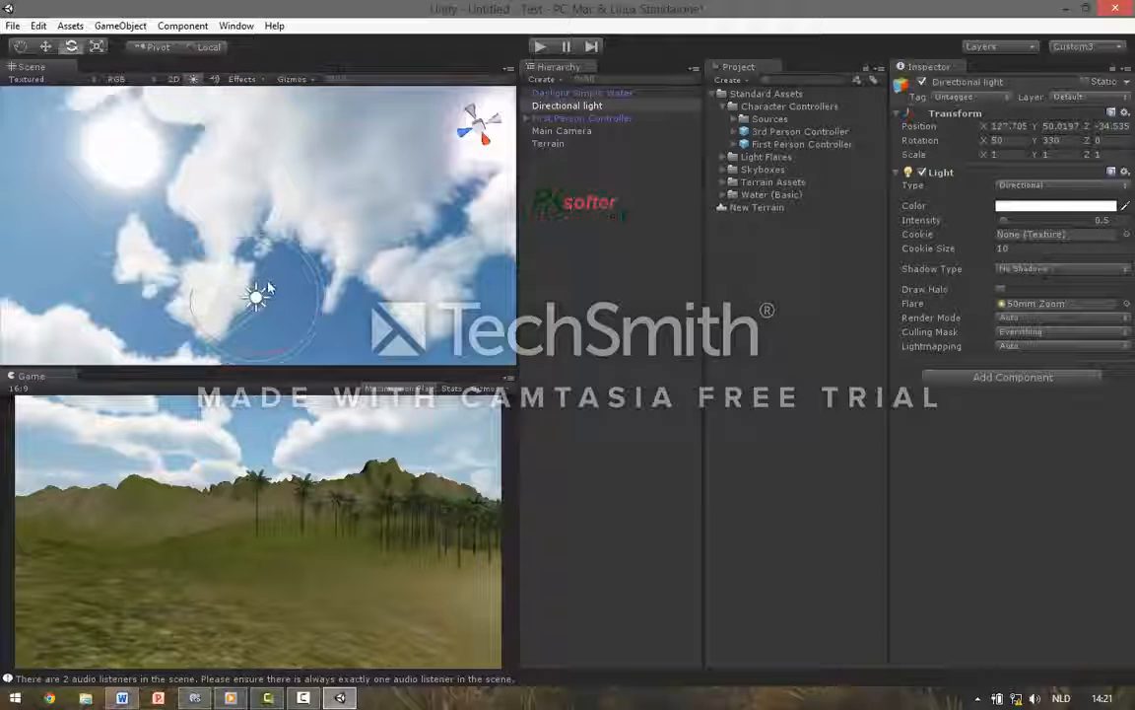
pyautogui.moveTo(269, 288); pyautogui.dragTo(317, 284)
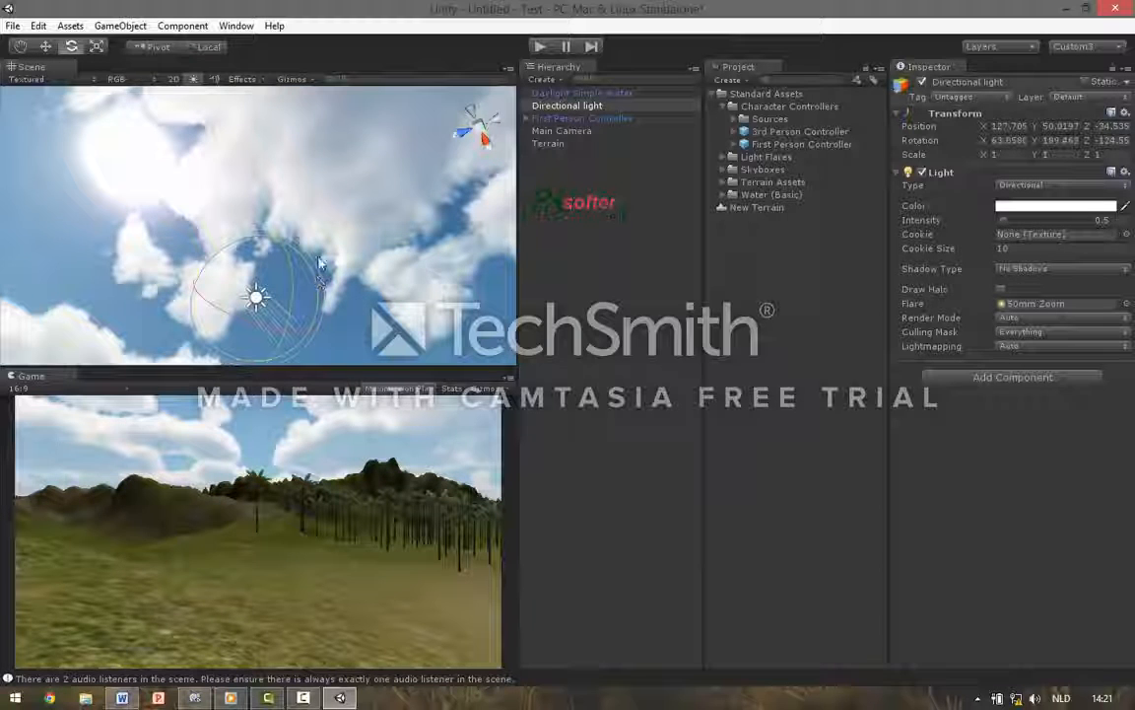
pyautogui.click(539, 47)
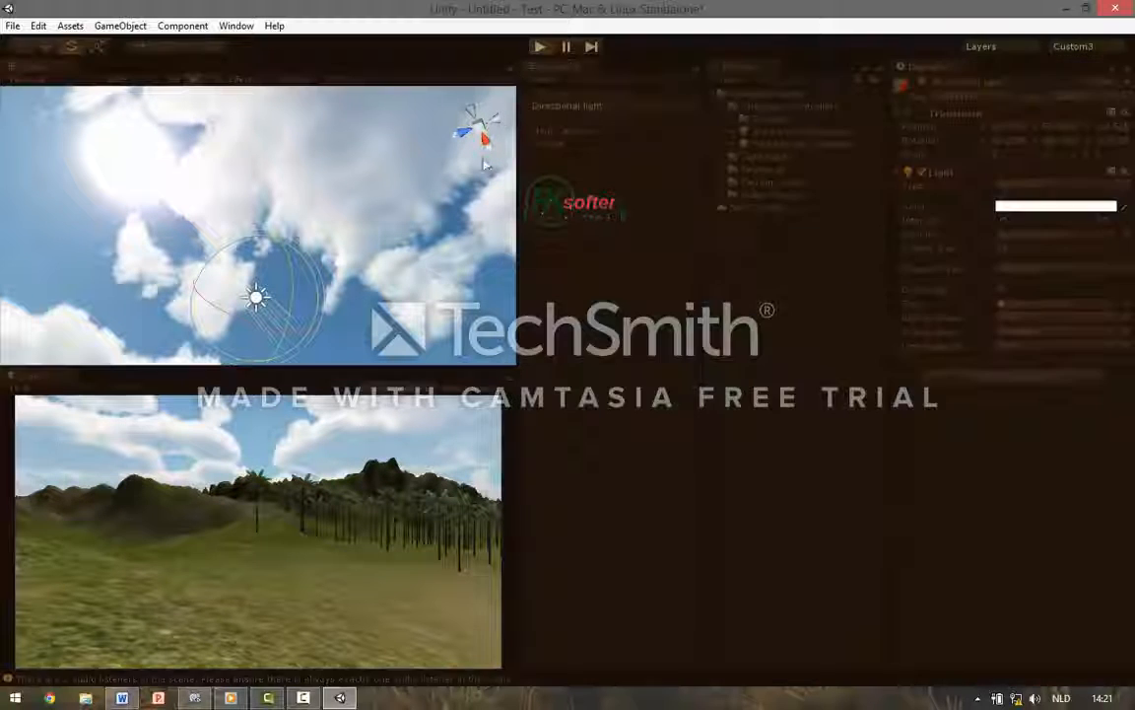